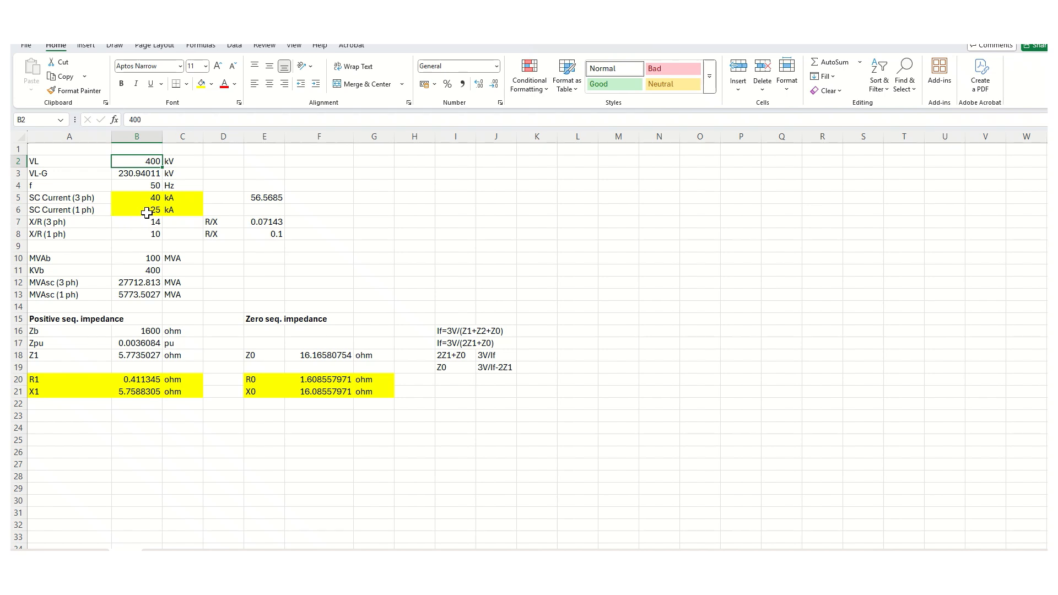
Examine the single-phase short-circuit current, the X/R ratios and the positive sequence R1 and X1 cells in the spreadsheet.
left_click(146, 212)
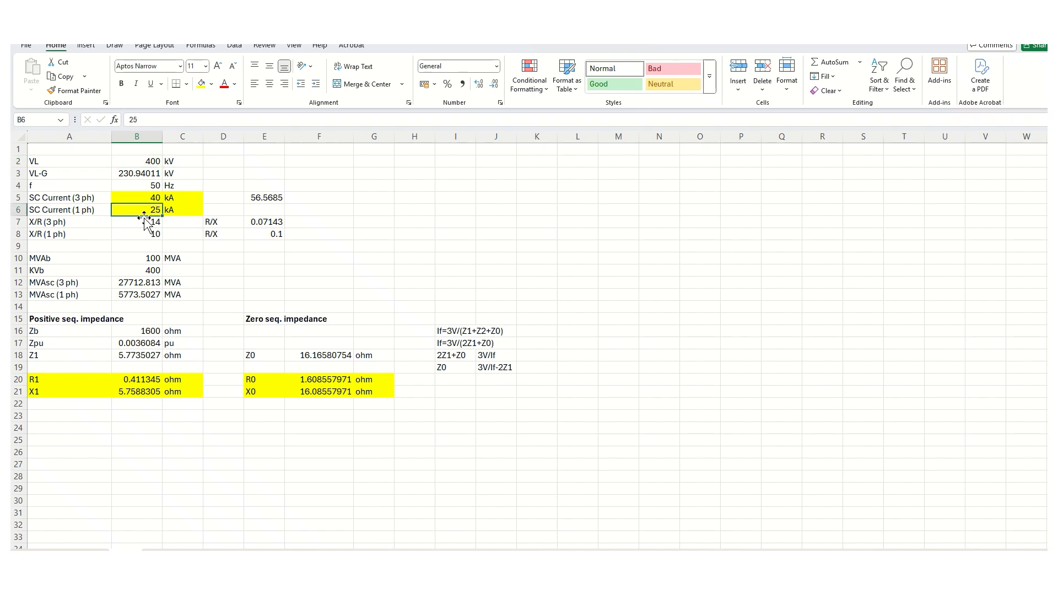
left_click_drag(147, 223, 147, 232)
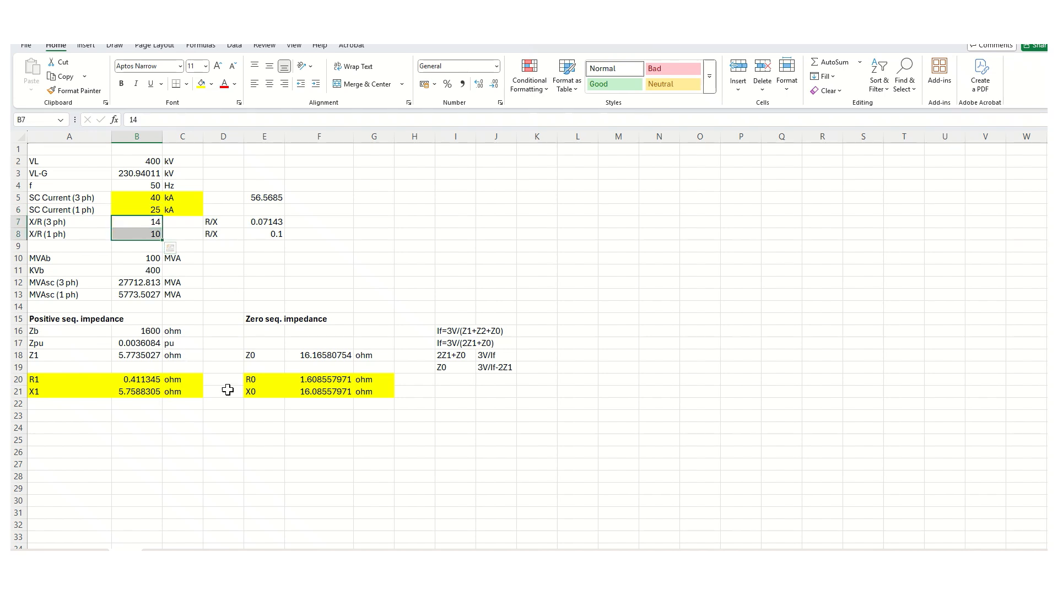
left_click(139, 381)
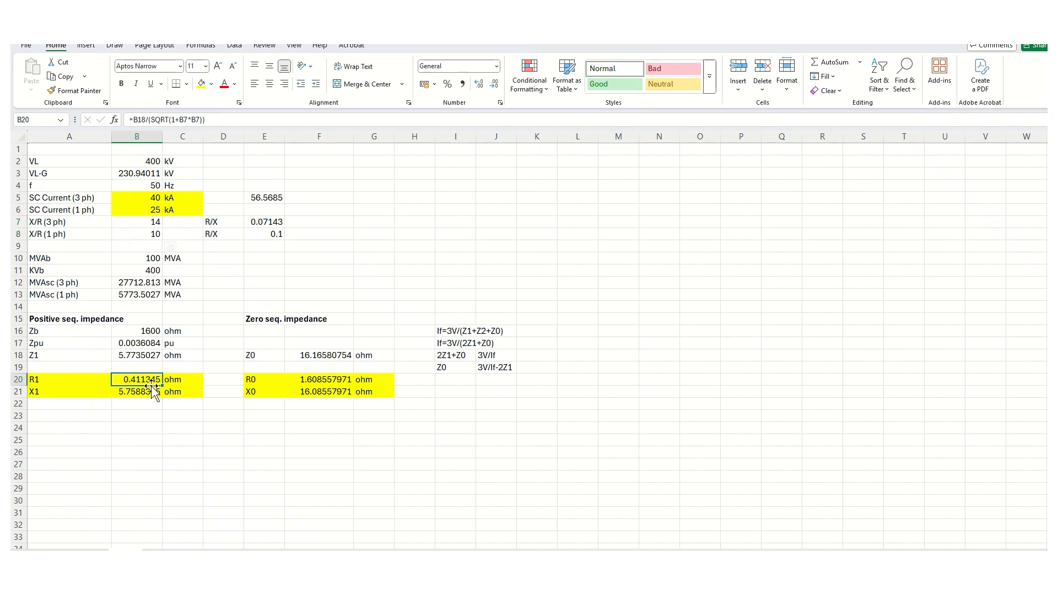
left_click(137, 391)
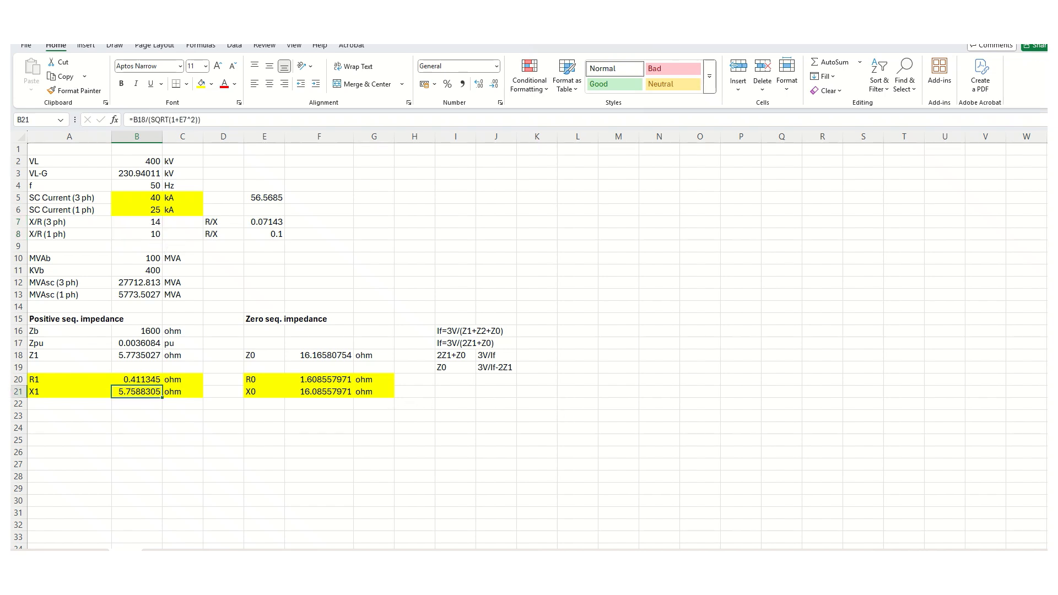
Switch to PSCAD and open the positive sequence impedance settings of the 400 kV three-phase voltage source.
key("alt+Tab")
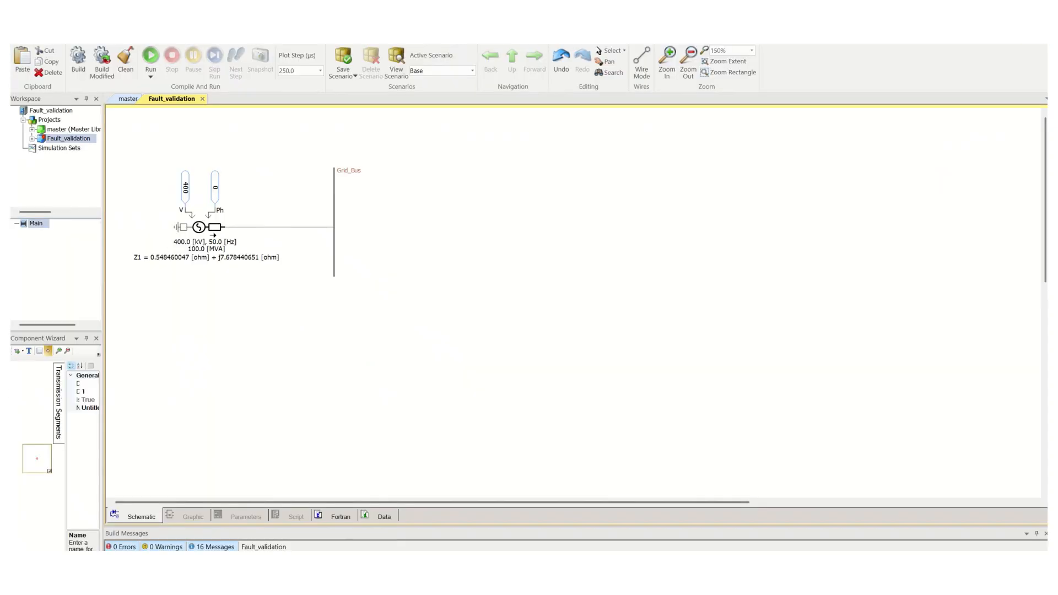
double_click(210, 237)
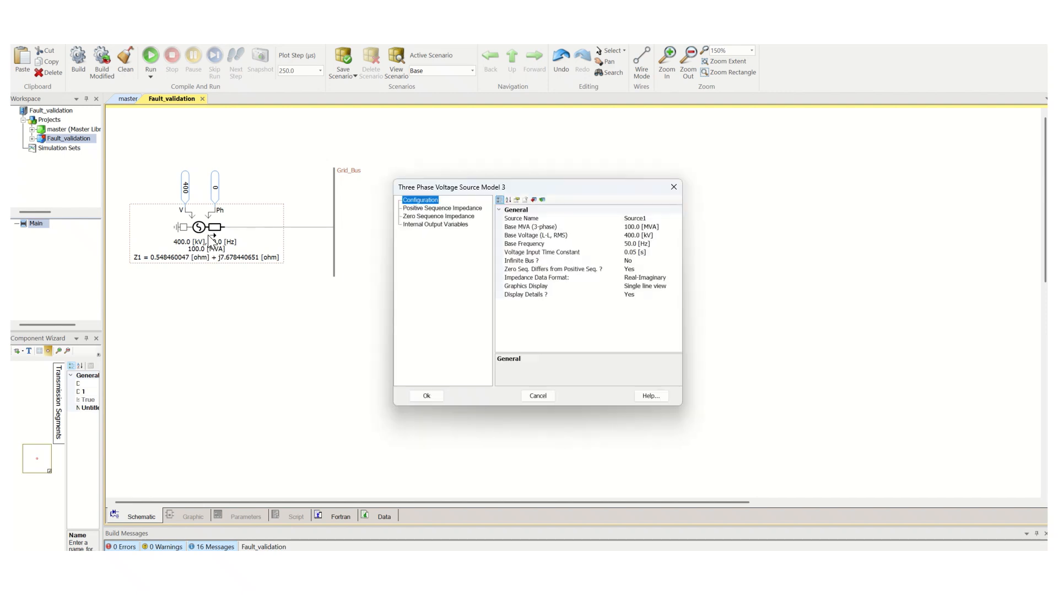
left_click(632, 235)
left_click(456, 208)
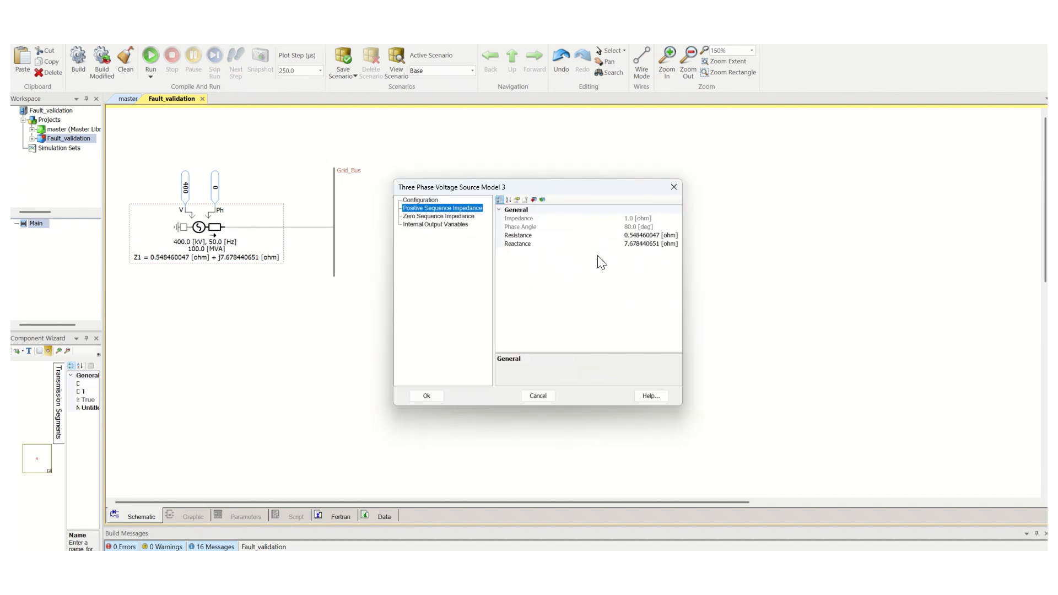
Copy R1 from the Excel sheet into the source's positive sequence resistance, setting it to 0.411345035 ohm.
left_click(646, 235)
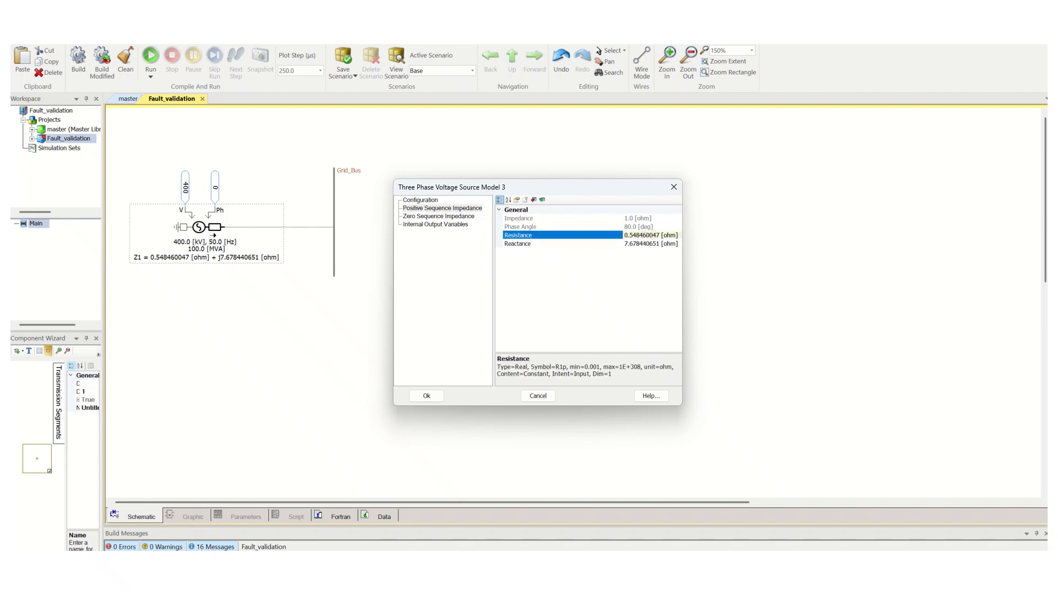
key("alt+Tab")
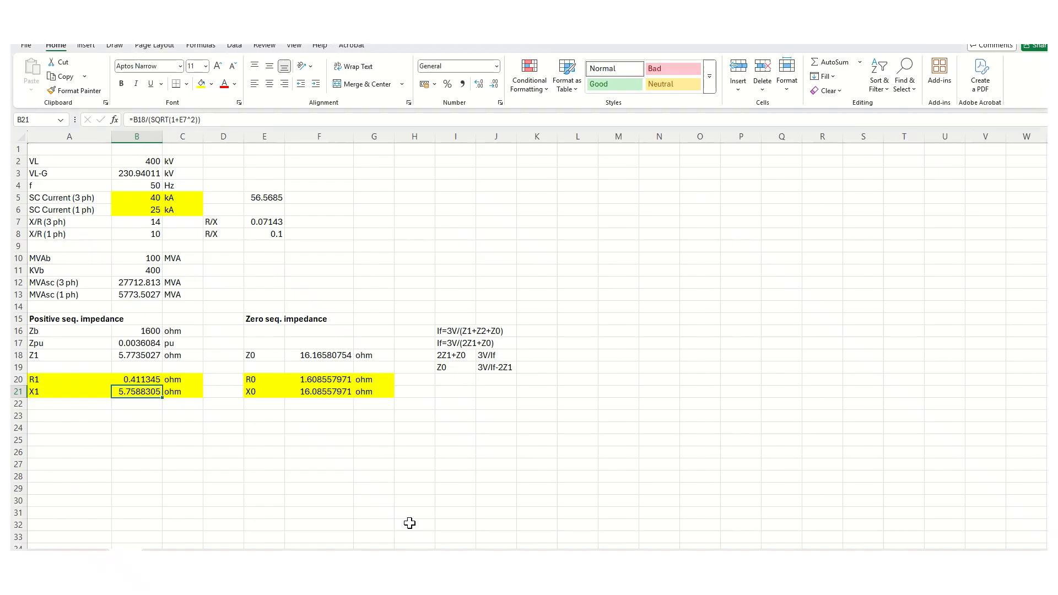
left_click(144, 381)
key("ctrl+c")
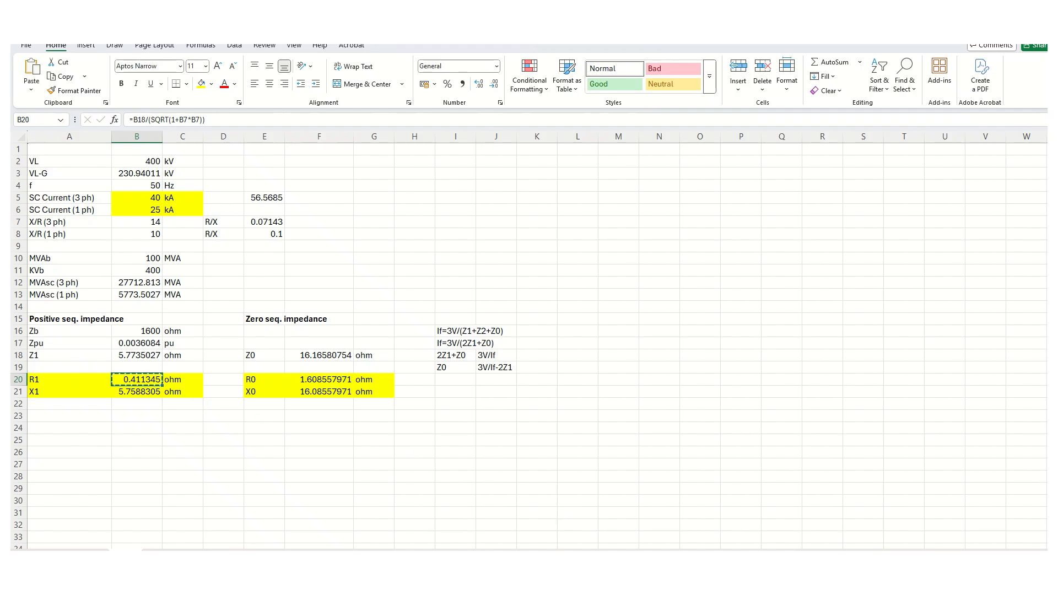
key("alt+Tab")
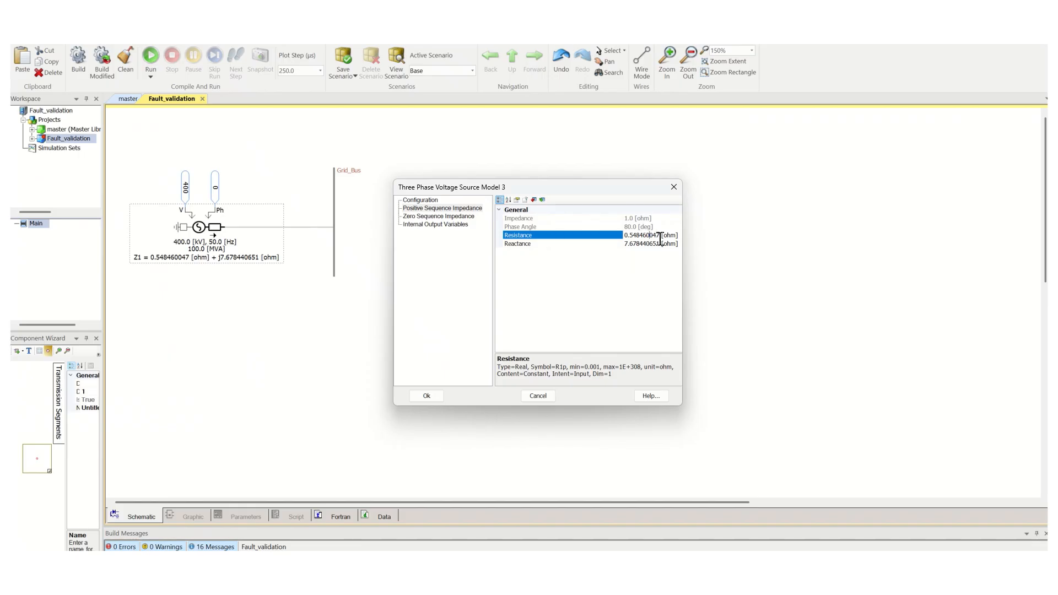
left_click_drag(661, 236, 619, 237)
key("ctrl+v")
Copy X1 from the Excel sheet into the source's positive sequence reactance, setting it to 5.758830489 ohm.
left_click(643, 243)
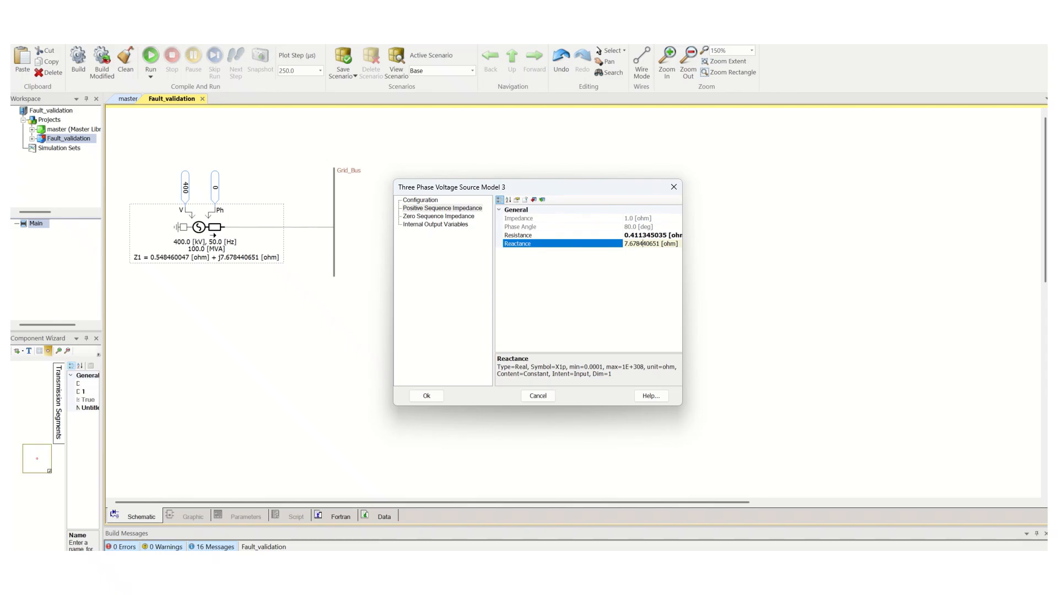
key("alt+Tab")
left_click(142, 392)
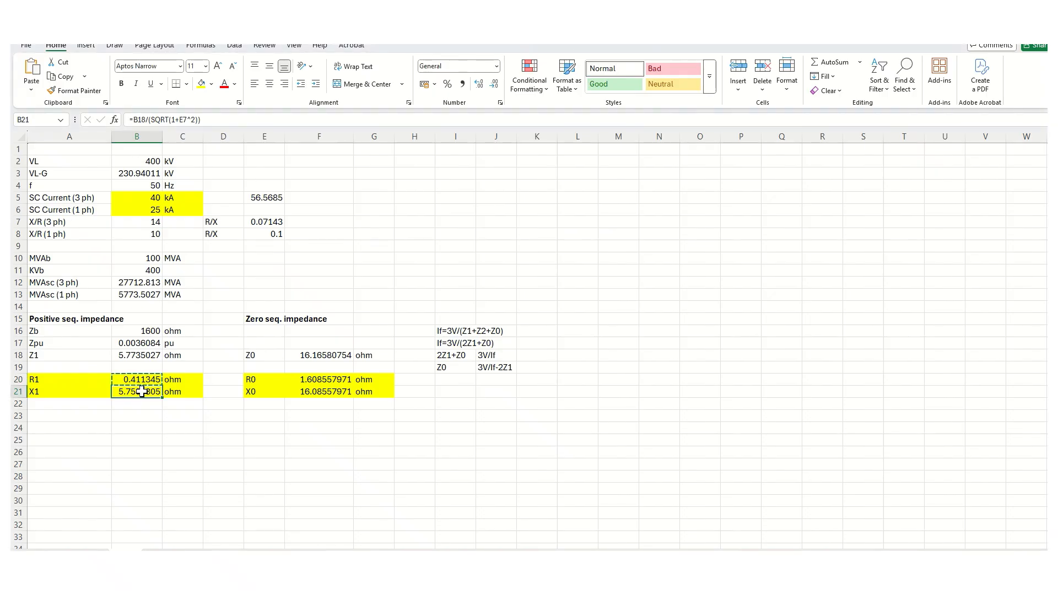
key("ctrl+c")
key("alt+Tab")
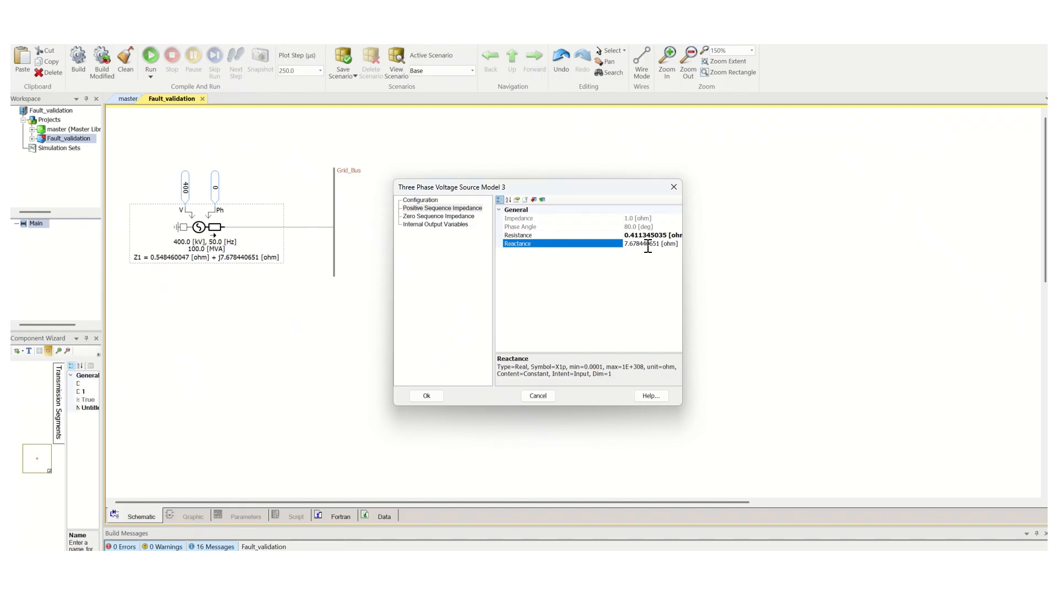
left_click_drag(659, 245, 611, 250)
key("ctrl+v")
Copy R0 from the Excel sheet into the source's zero sequence resistance, setting it to 1.608557971 ohm.
left_click(454, 216)
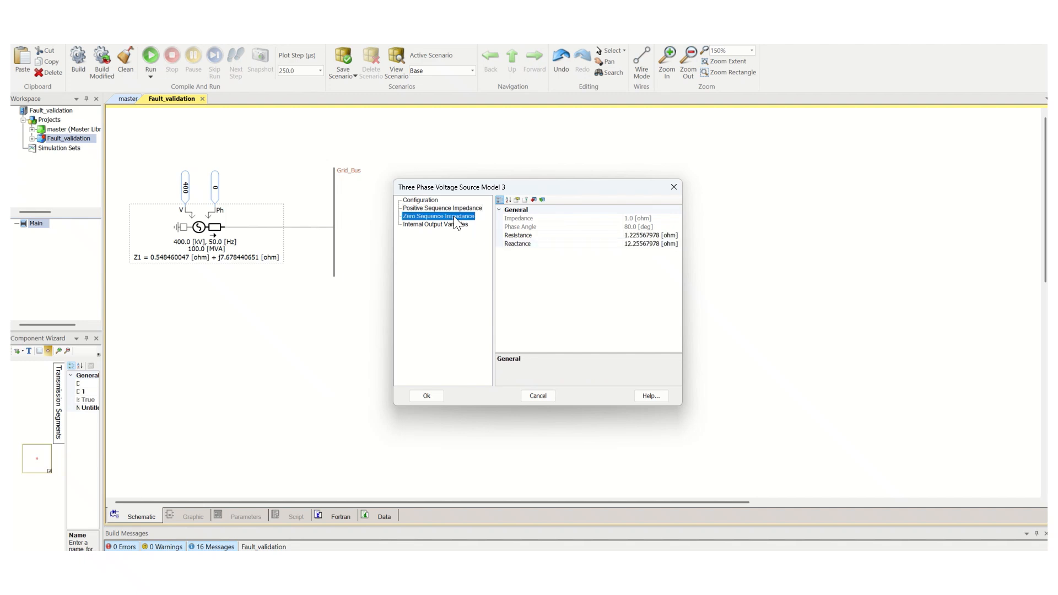
left_click(656, 235)
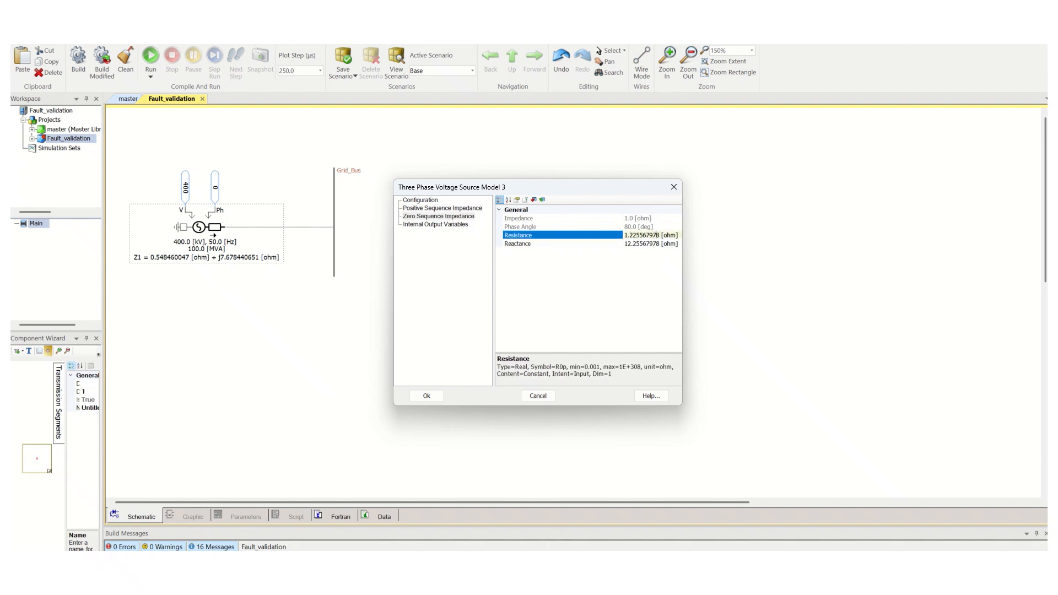
key("alt+Tab")
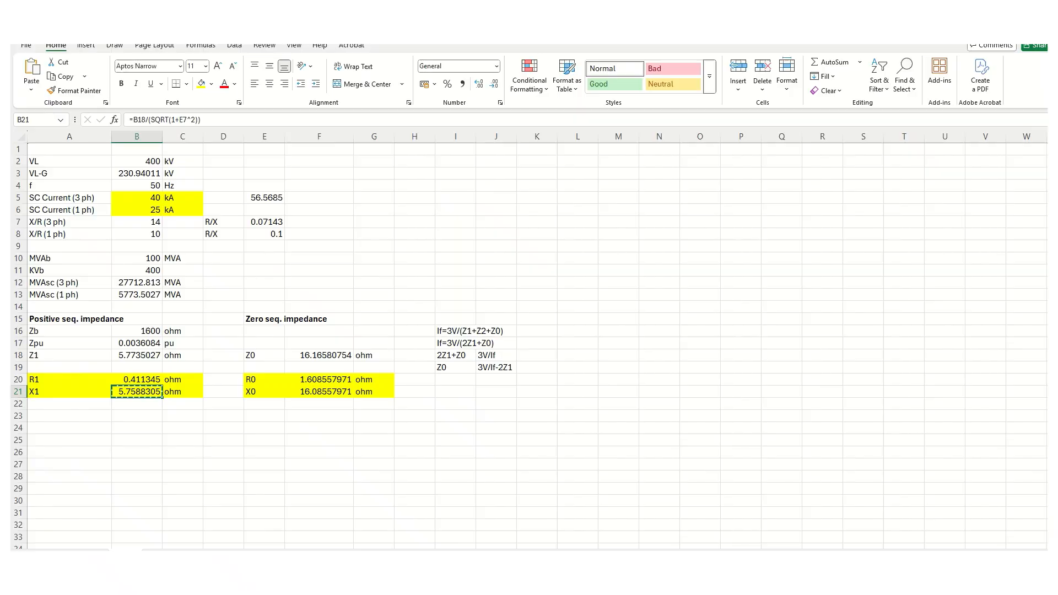
left_click(313, 381)
key("ctrl+c")
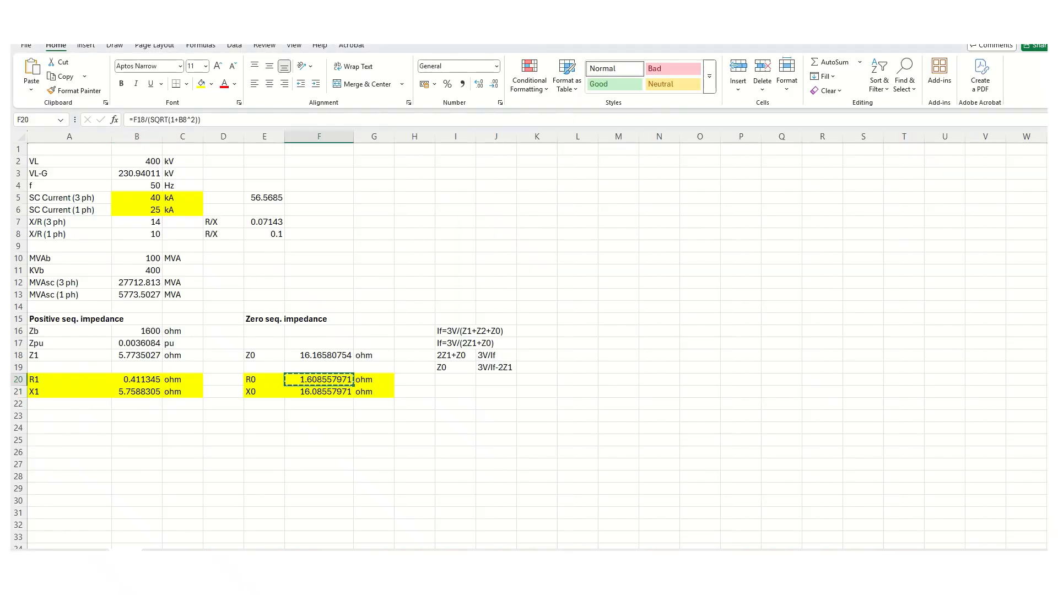
key("alt+Tab")
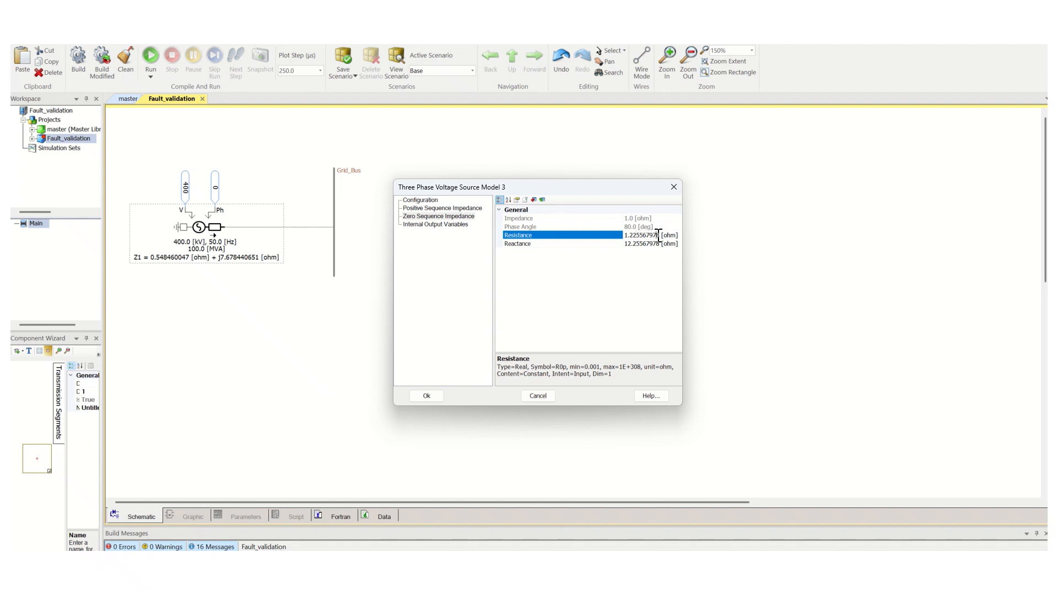
left_click_drag(658, 235, 608, 243)
key("BackSpace")
key("ctrl+v")
Copy X0 (16.08557971 ohm) from the Excel sheet into the source's zero sequence reactance and accept the source settings.
left_click(640, 244)
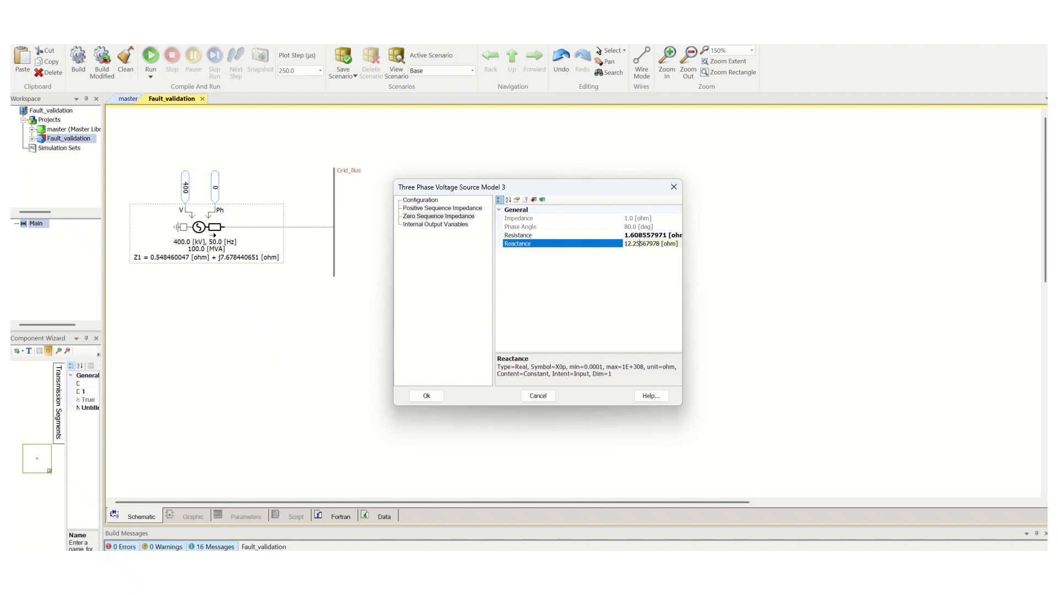
key("alt+Tab")
left_click(339, 392)
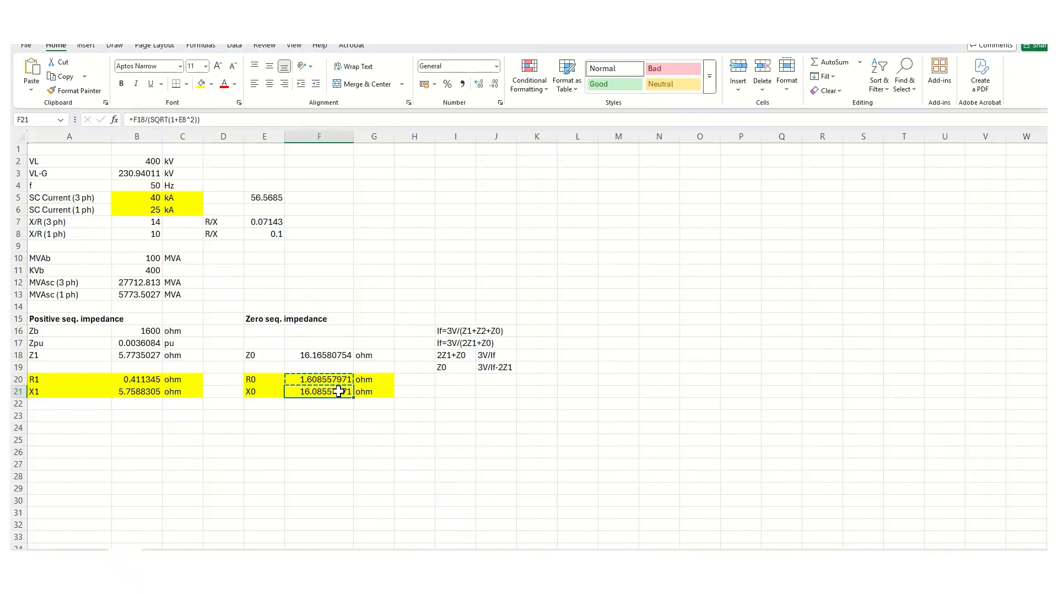
key("ctrl+c")
key("alt+Tab")
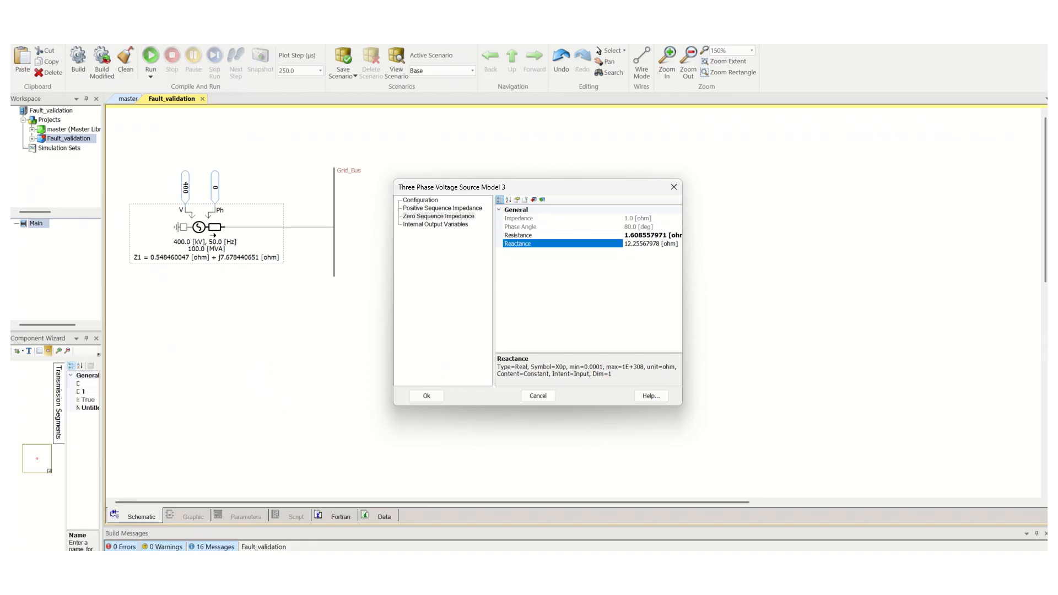
left_click_drag(658, 245, 620, 251)
key("ctrl+v")
key("Return")
left_click(426, 396)
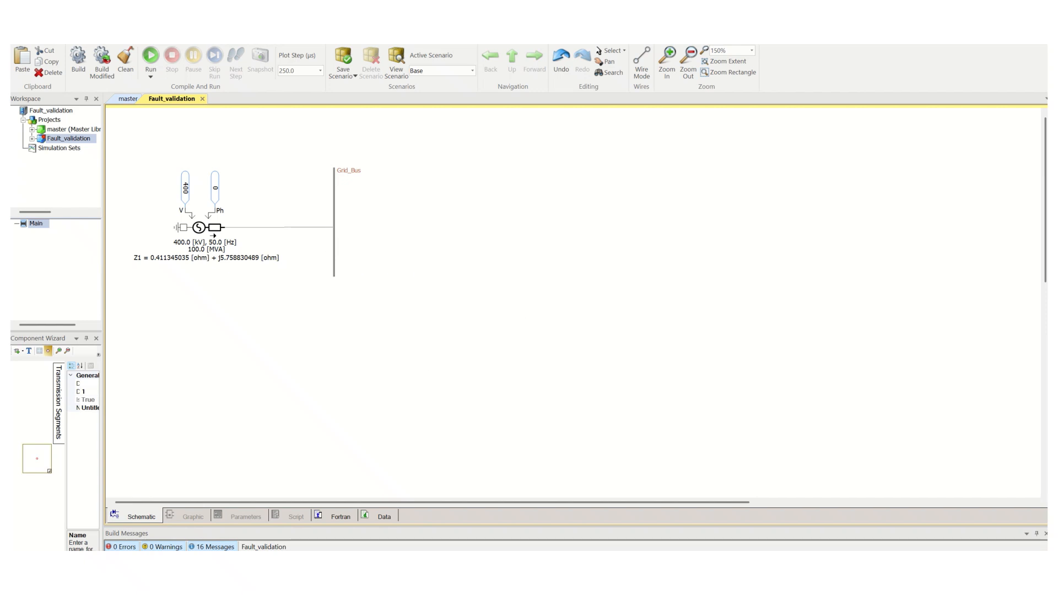
Switch to the Excel sheet and review the three-phase and single-phase short-circuit currents.
key("alt+Tab")
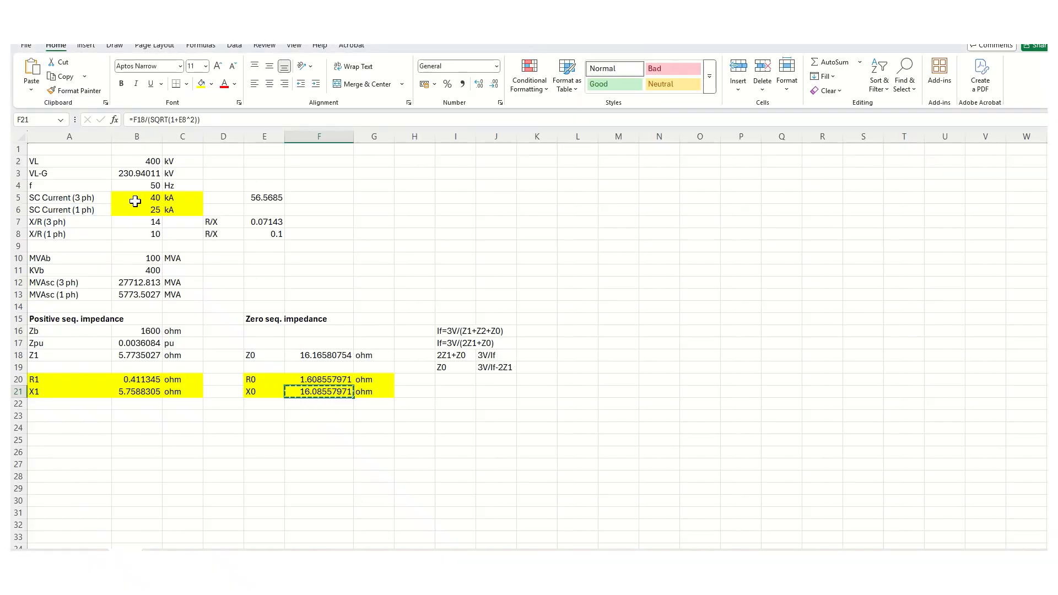
left_click_drag(140, 199, 145, 208)
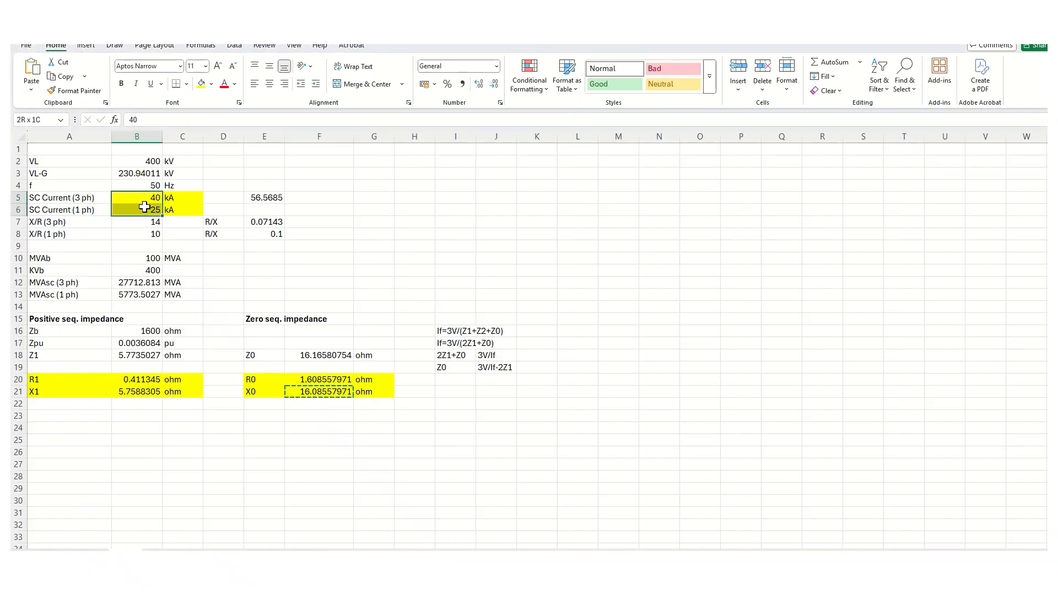
left_click(141, 209)
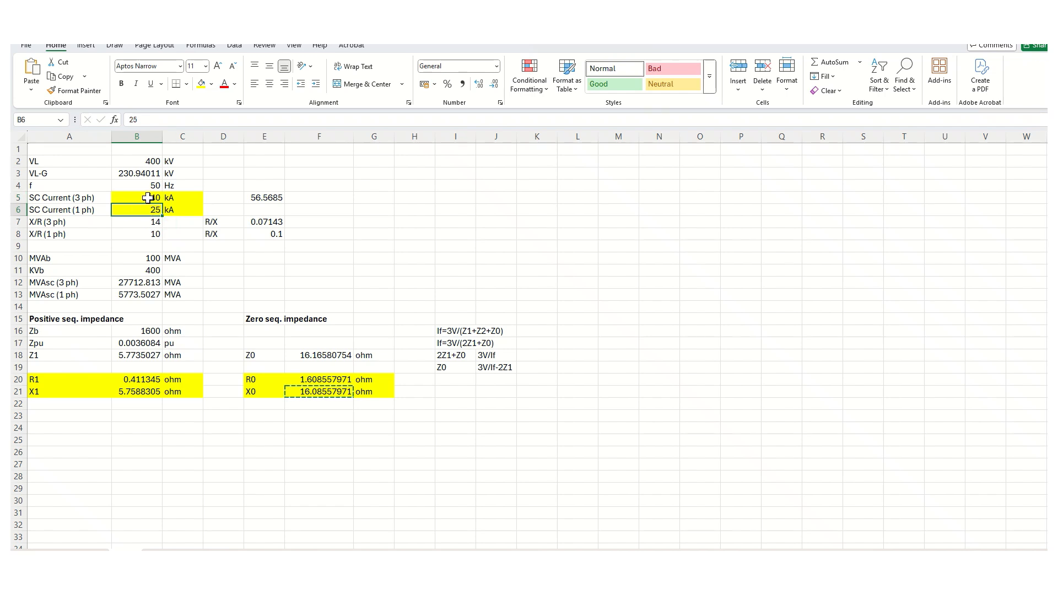
left_click_drag(147, 198, 146, 210)
left_click(186, 200)
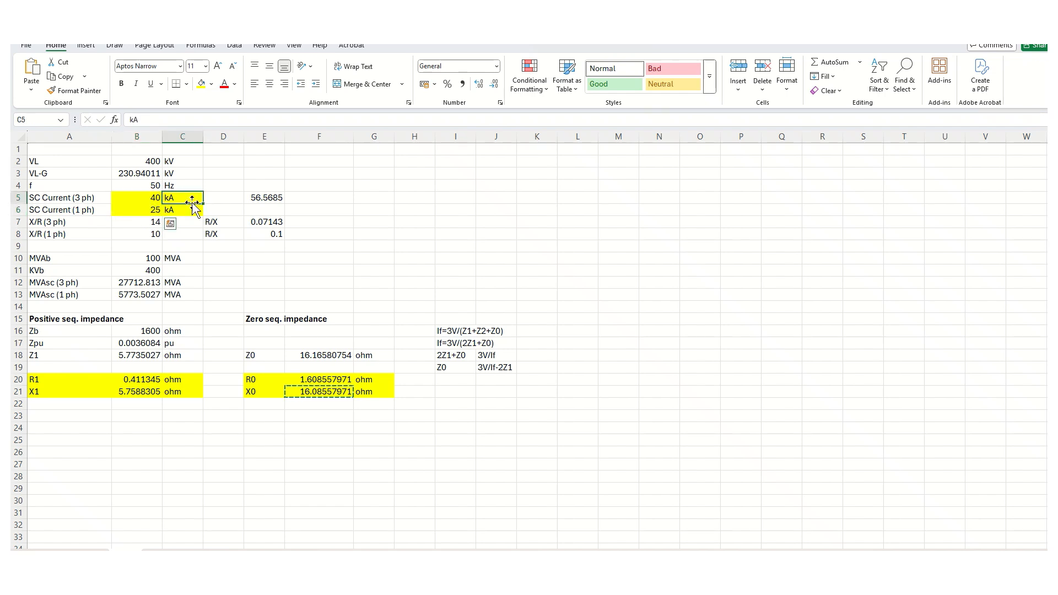
left_click(233, 450)
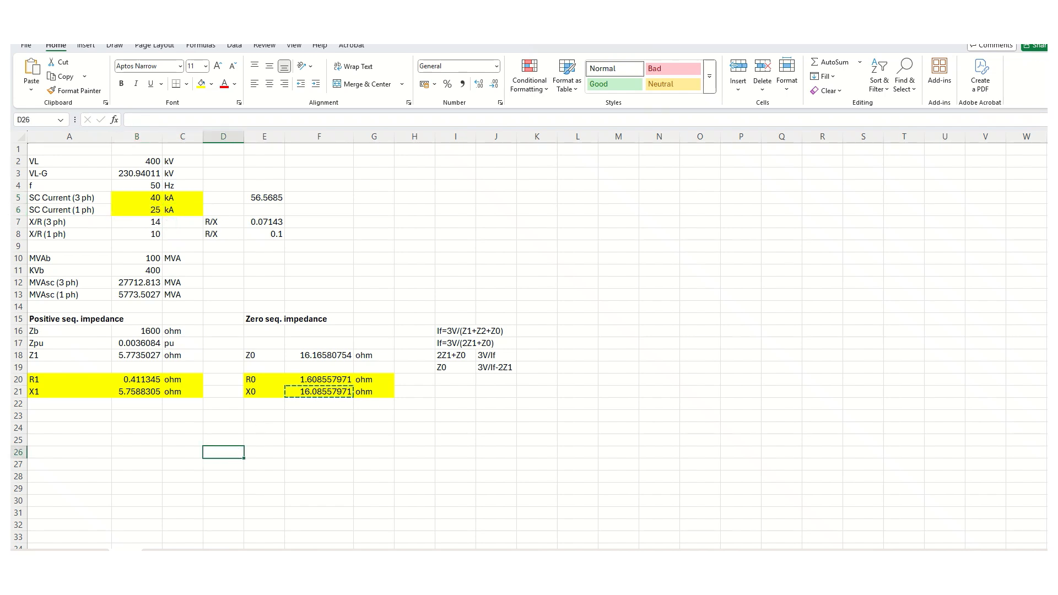
Return to PSCAD and open the full Breakers & Faults collection in the master library.
left_click(404, 579)
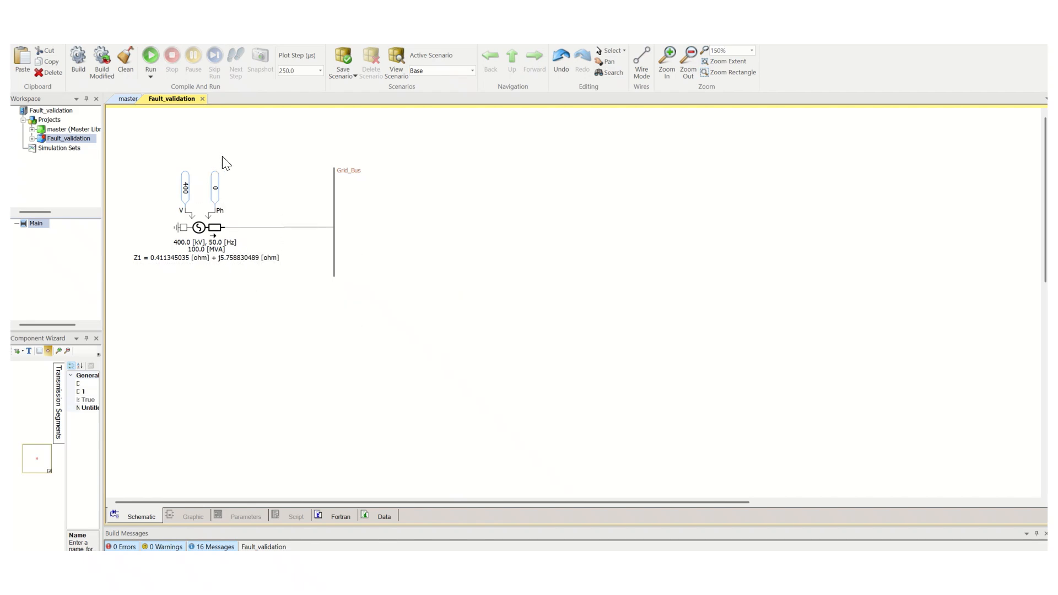
left_click(126, 98)
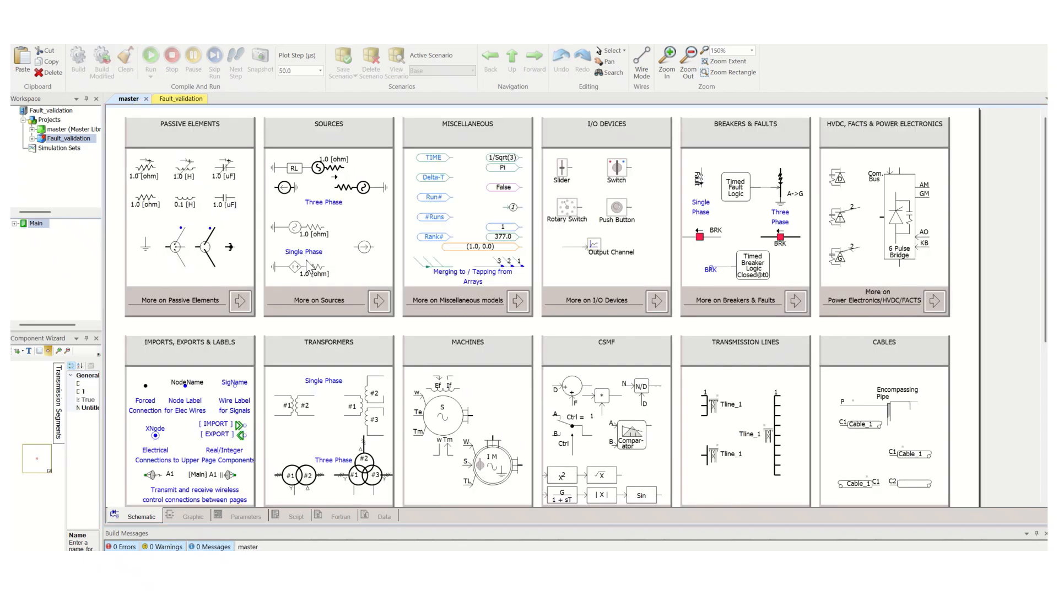
scroll(323, 289, "down", 1)
scroll(326, 292, "up", 1)
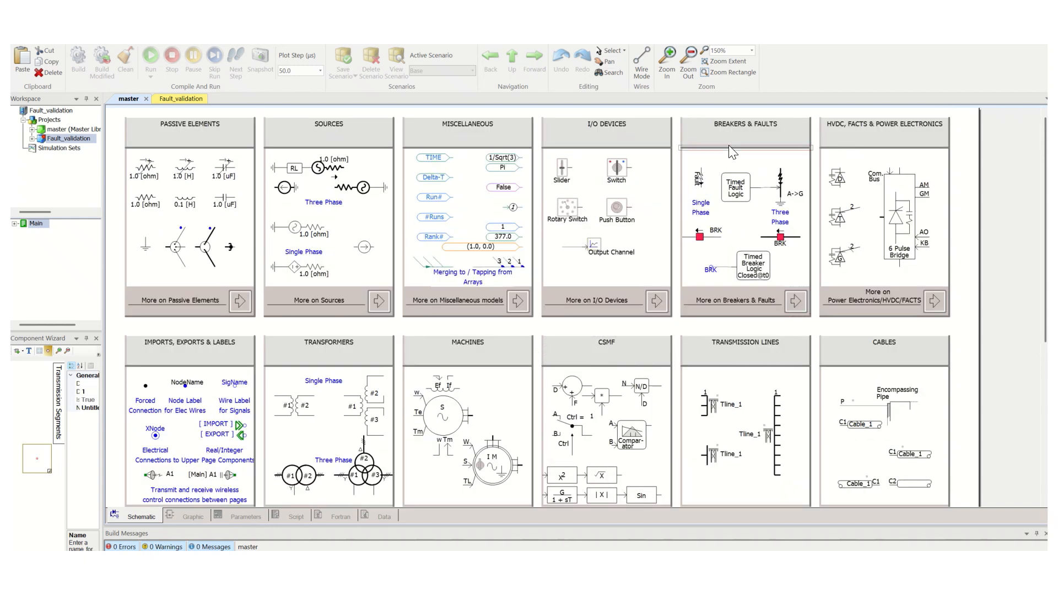
left_click(795, 302)
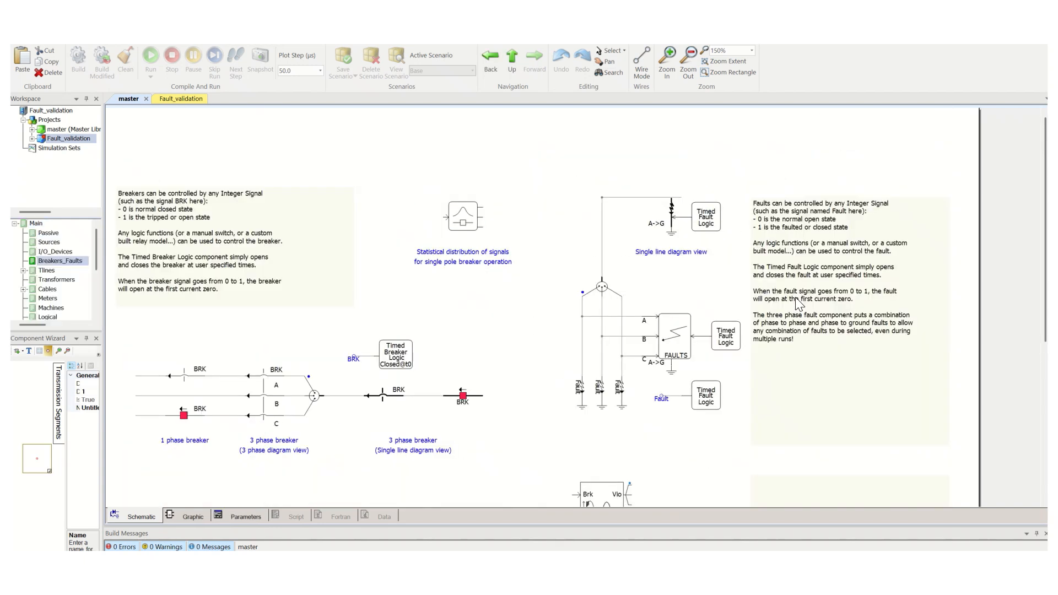
Copy the single-line fault component with its Timed Fault Logic from the master library into the Fault_validation schematic, beside Grid_Bus.
scroll(437, 287, "down", 2)
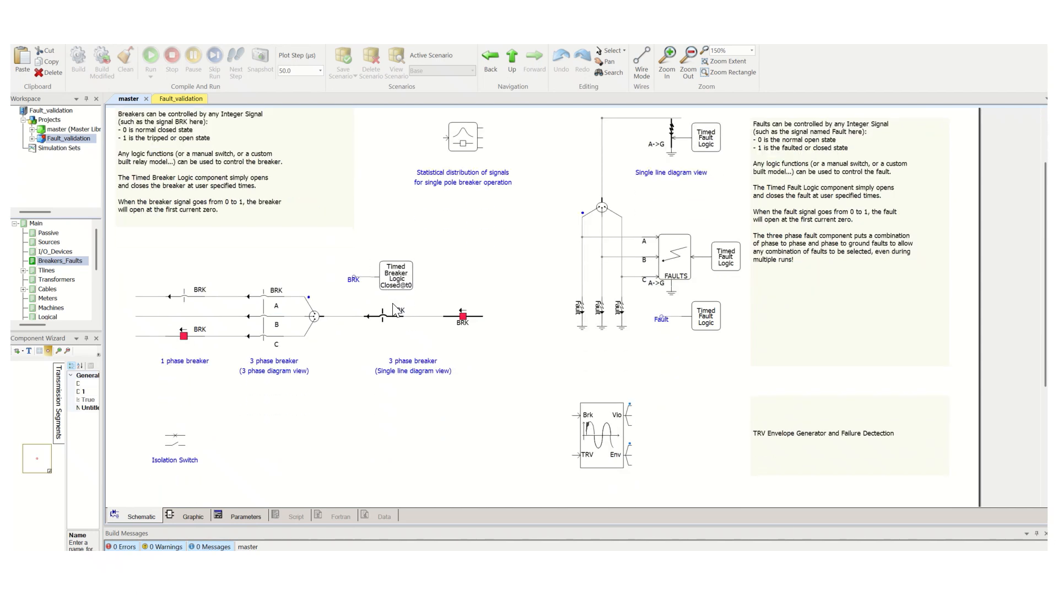
scroll(394, 311, "up", 1)
scroll(395, 312, "up", 1)
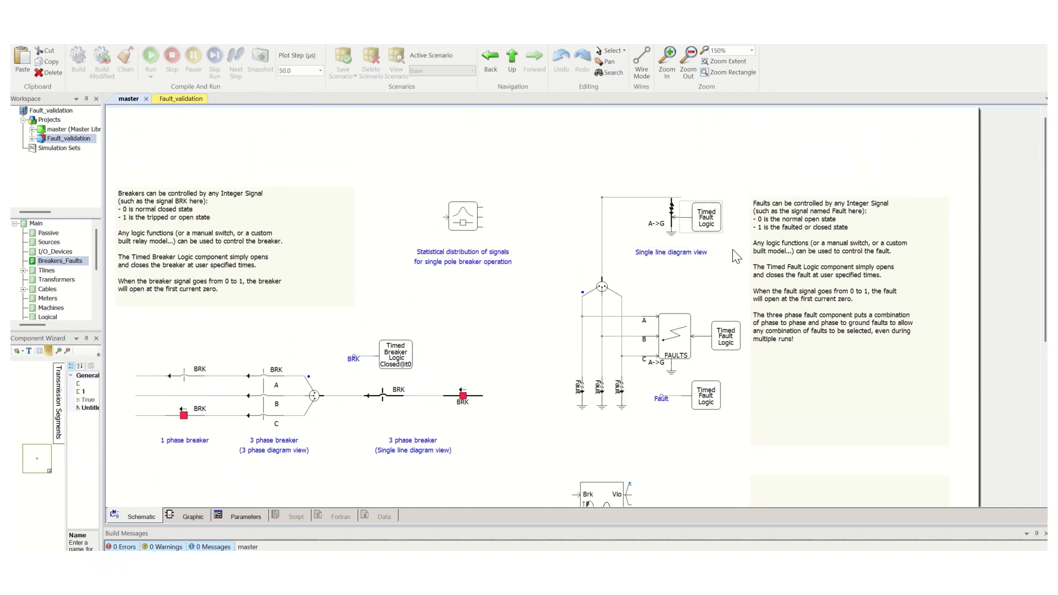
left_click_drag(733, 246, 640, 196)
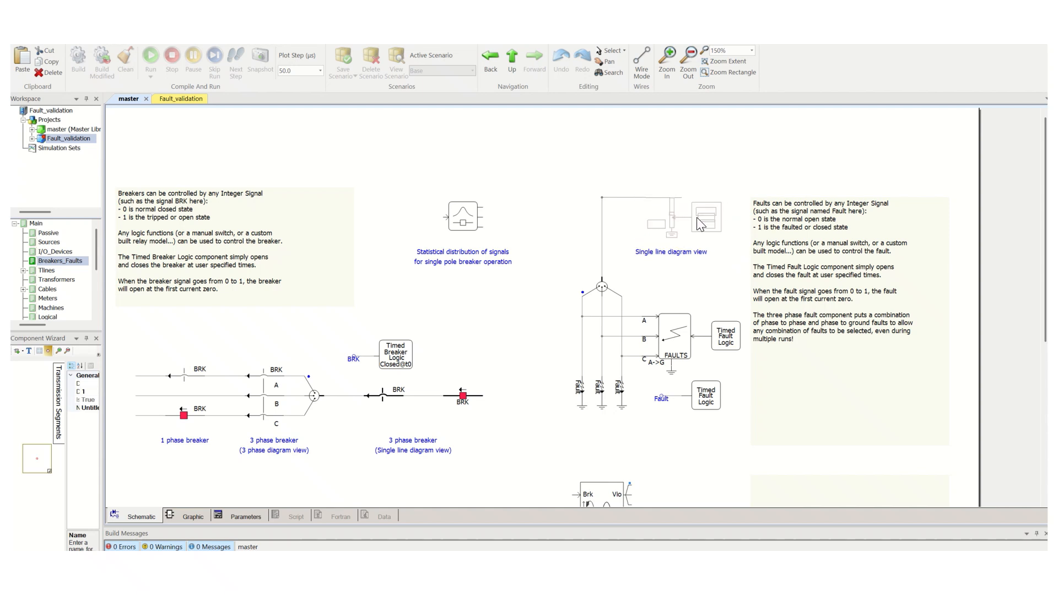
left_click(200, 99)
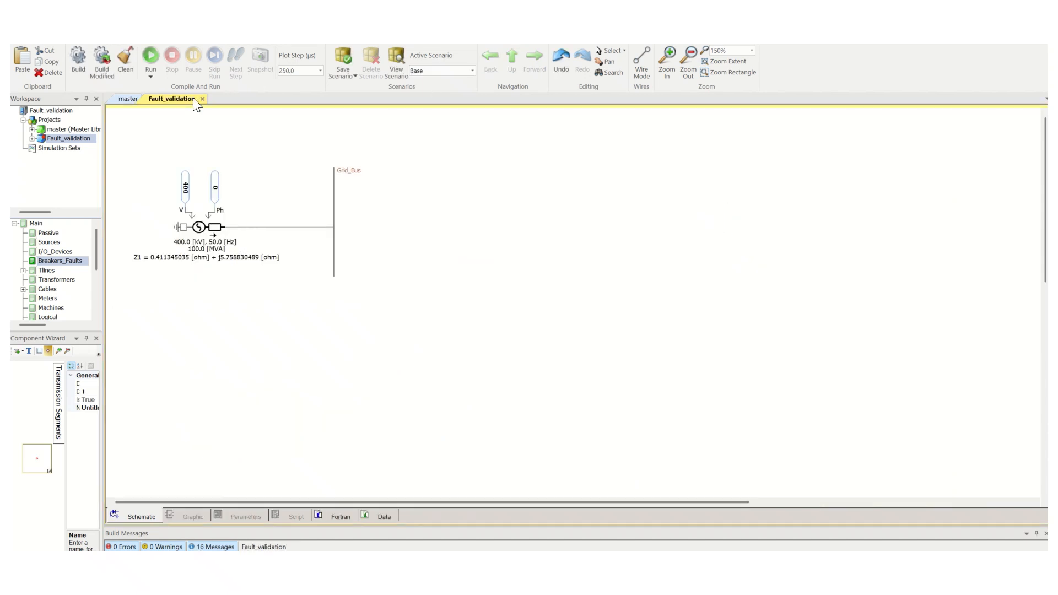
key("ctrl+v")
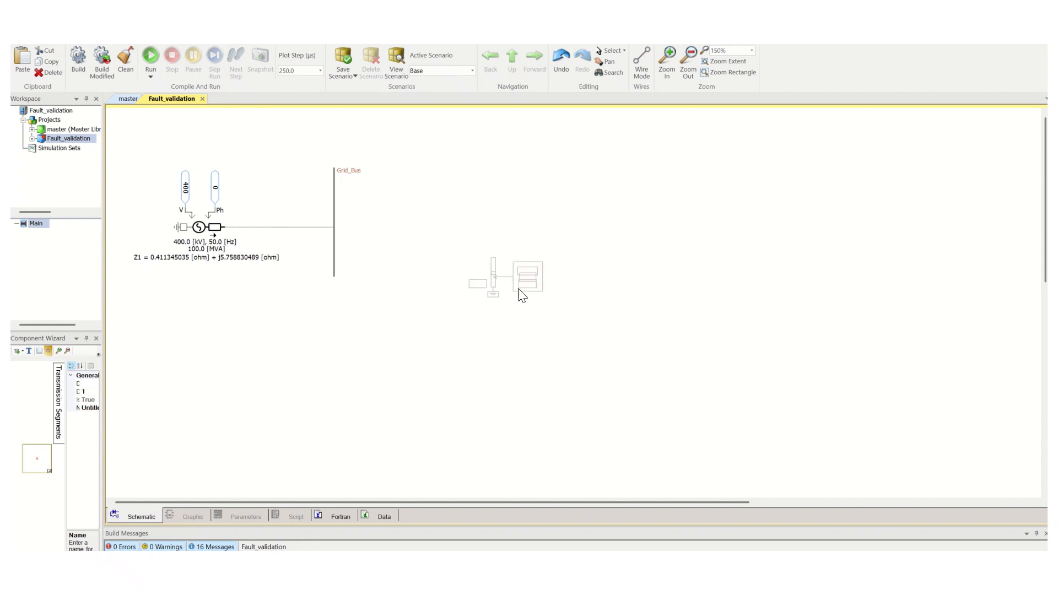
left_click(440, 294)
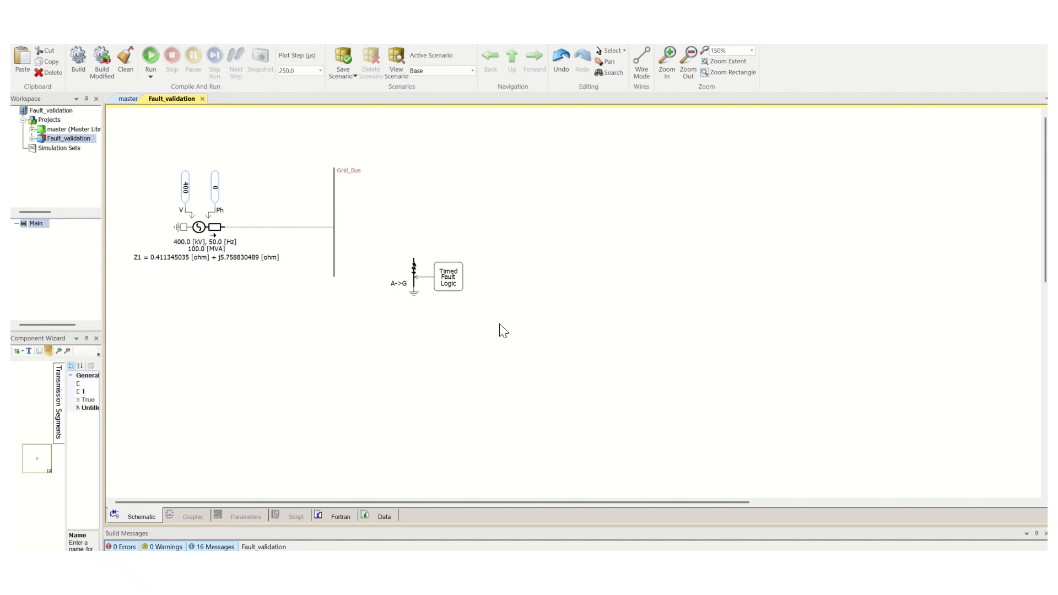
Set the Timed Fault Logic's duration of fault to 10 s.
double_click(456, 287)
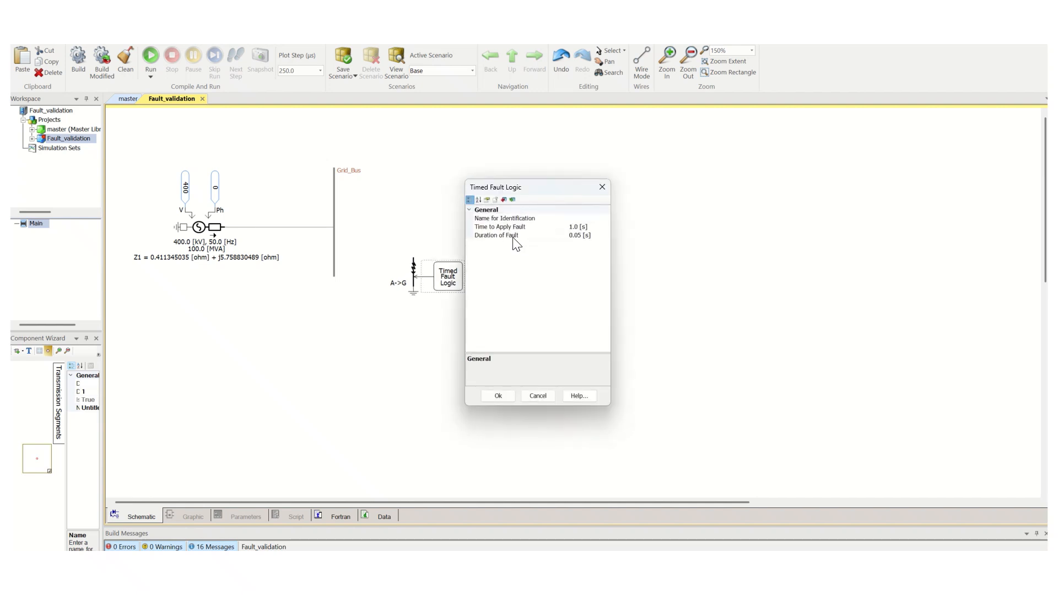
left_click(574, 227)
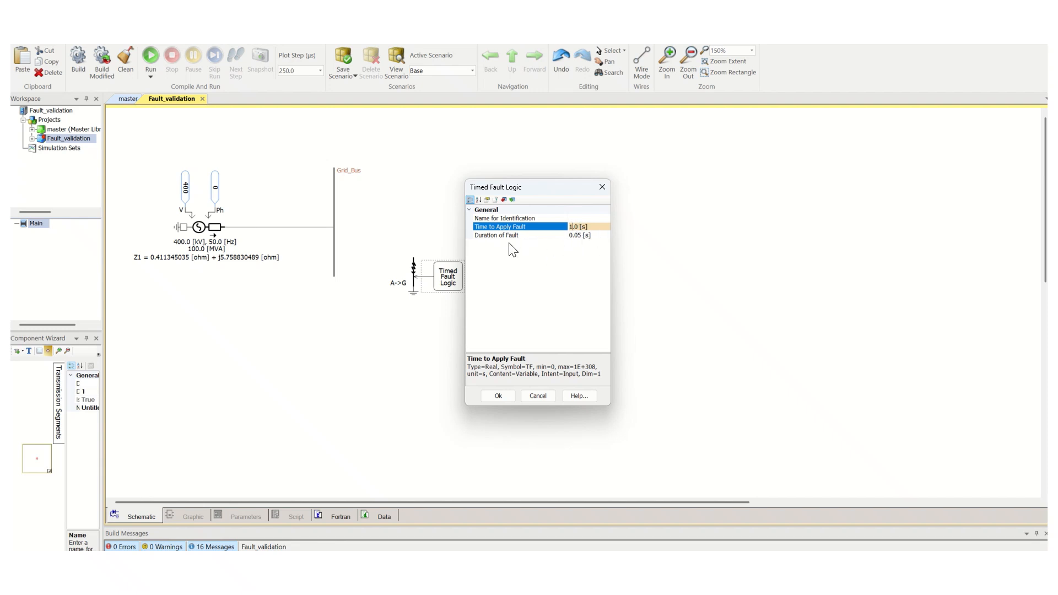
left_click(581, 236)
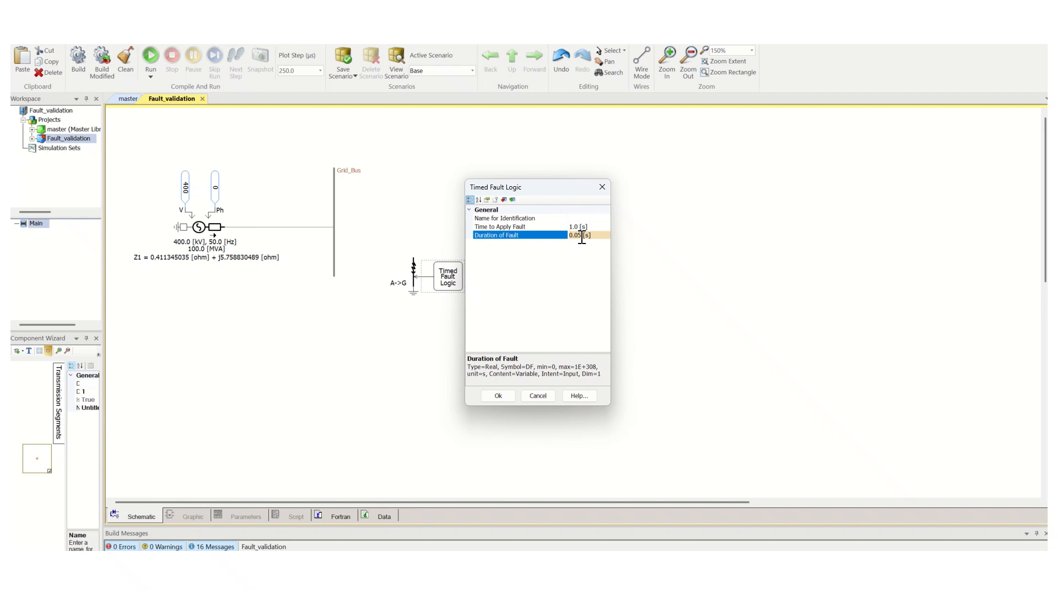
double_click(581, 237)
type("10")
key("Return")
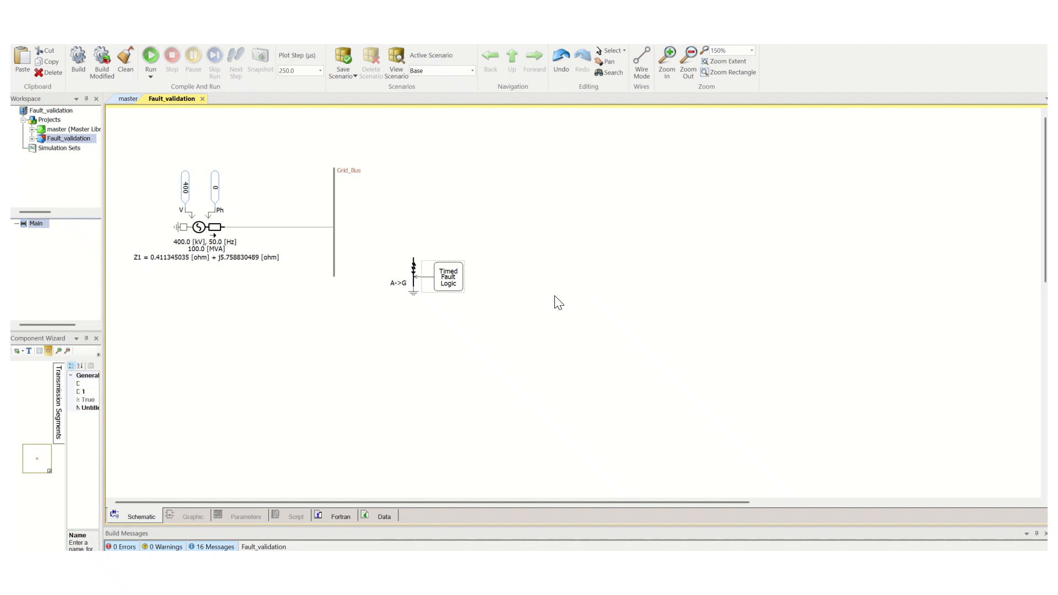
Include phases B and C along with phase A in the Three Phase Fault component's fault type.
left_click(416, 275)
double_click(413, 269)
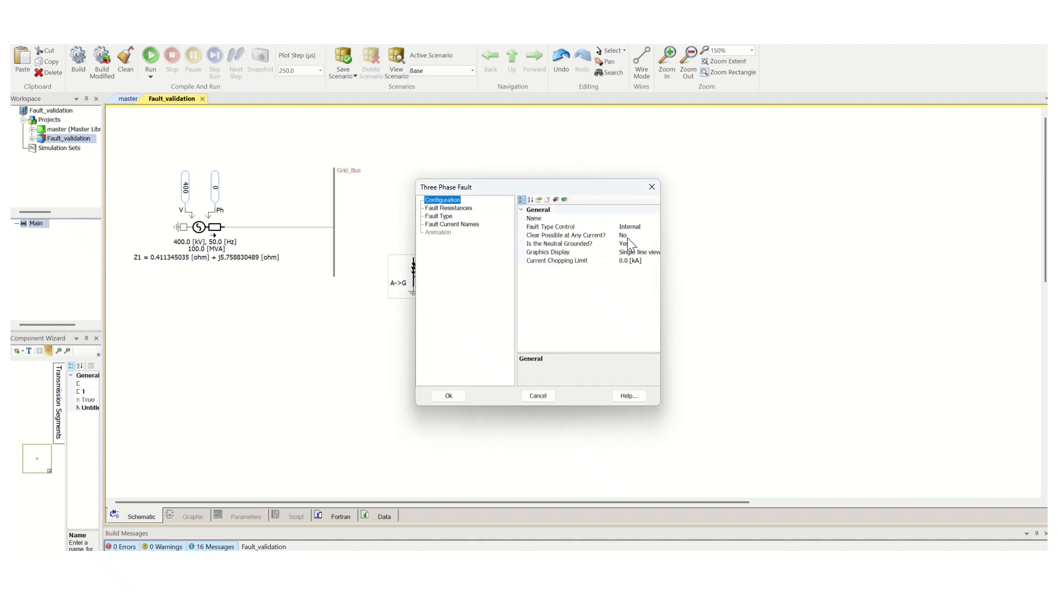
left_click(441, 216)
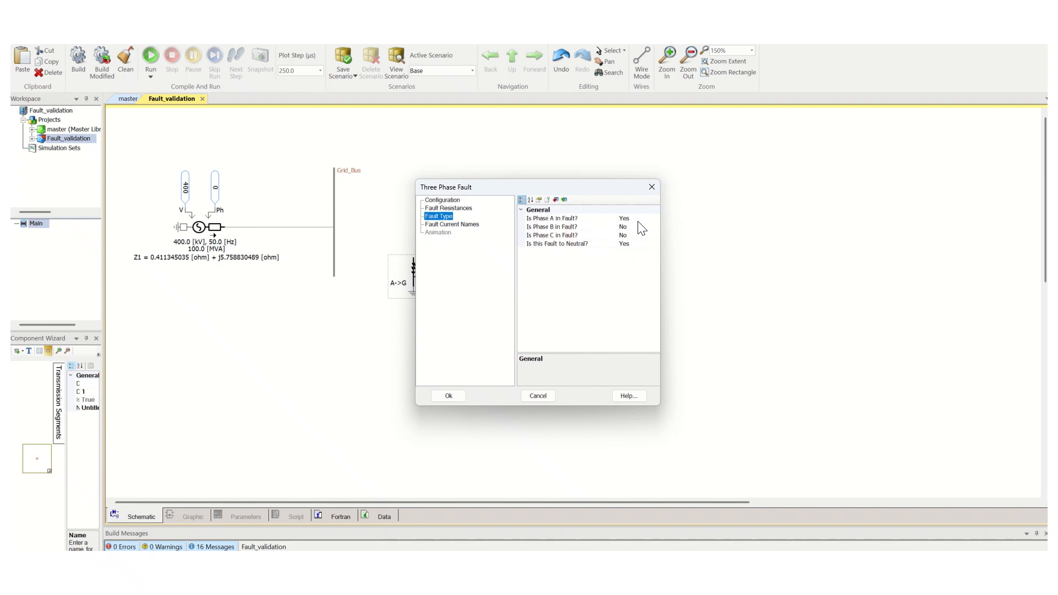
left_click_drag(466, 188, 566, 179)
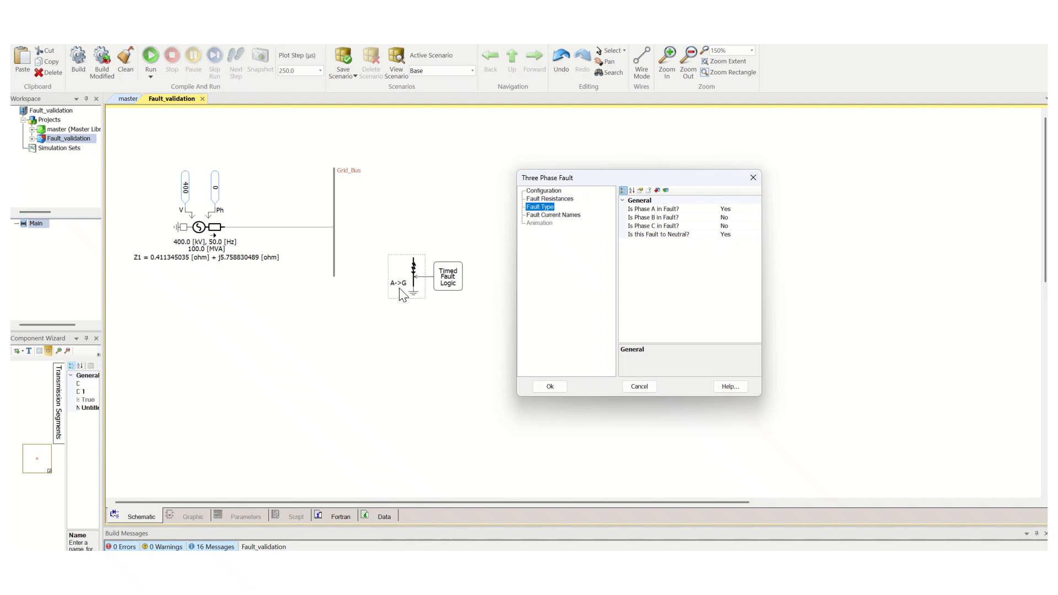
left_click(728, 210)
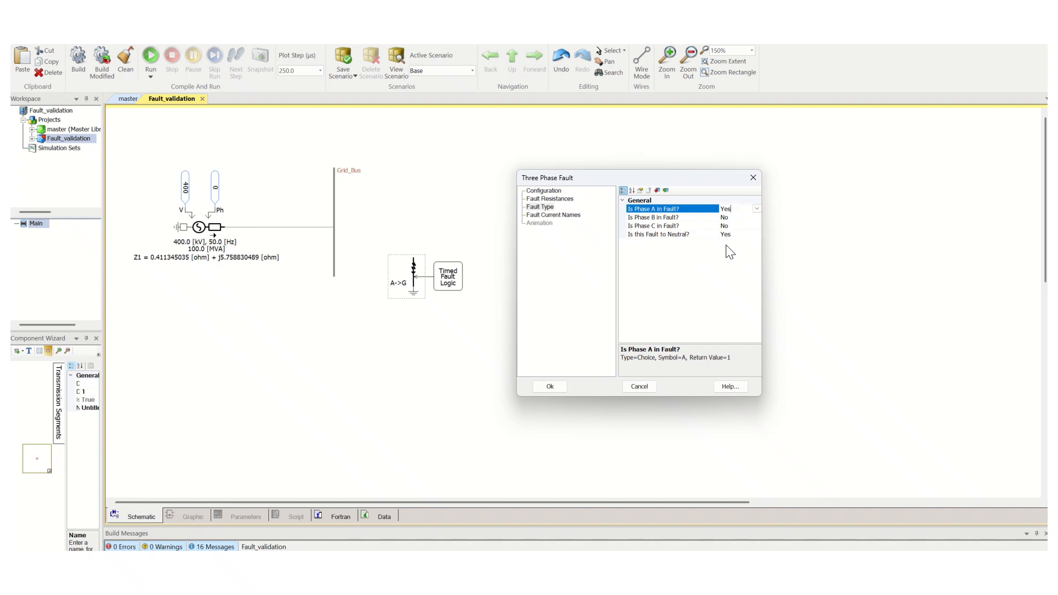
left_click(739, 218)
left_click(756, 217)
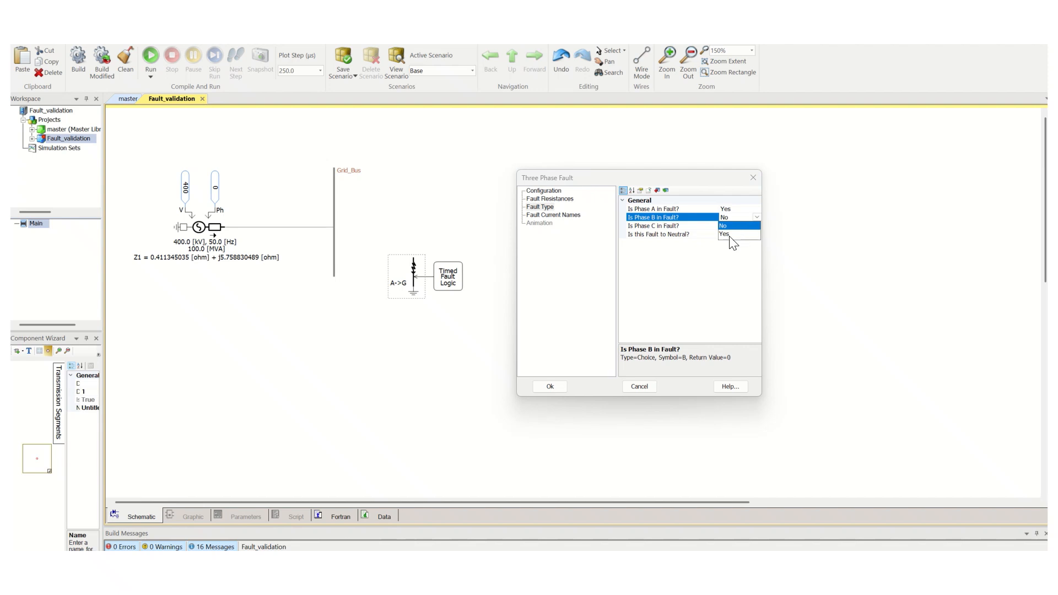
left_click(730, 236)
left_click(741, 225)
left_click(756, 225)
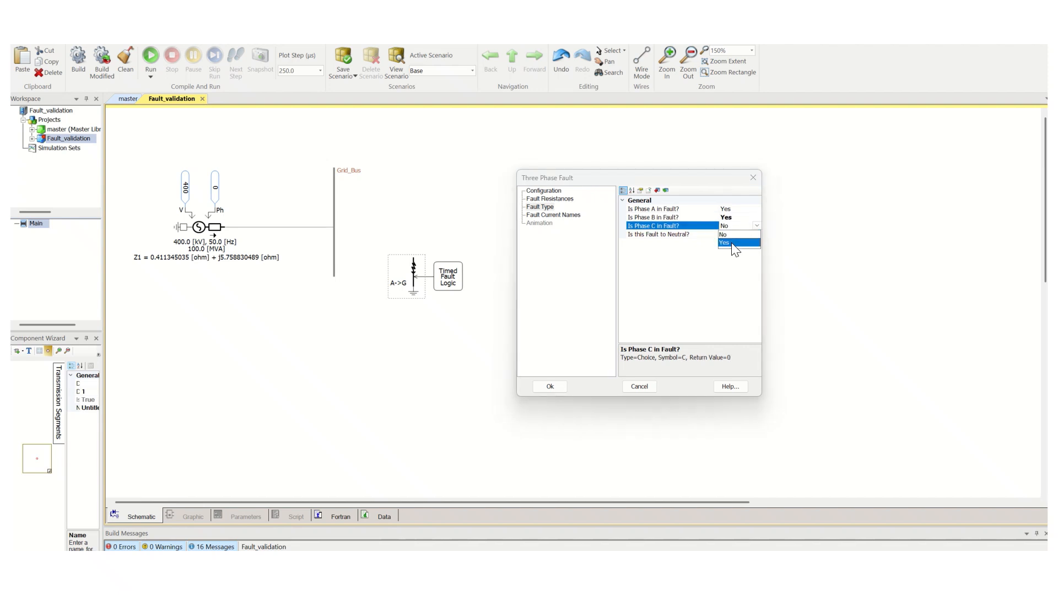
left_click(733, 246)
Set the fault's connection to neutral to No and accept the fault component's settings.
left_click(733, 235)
left_click(758, 233)
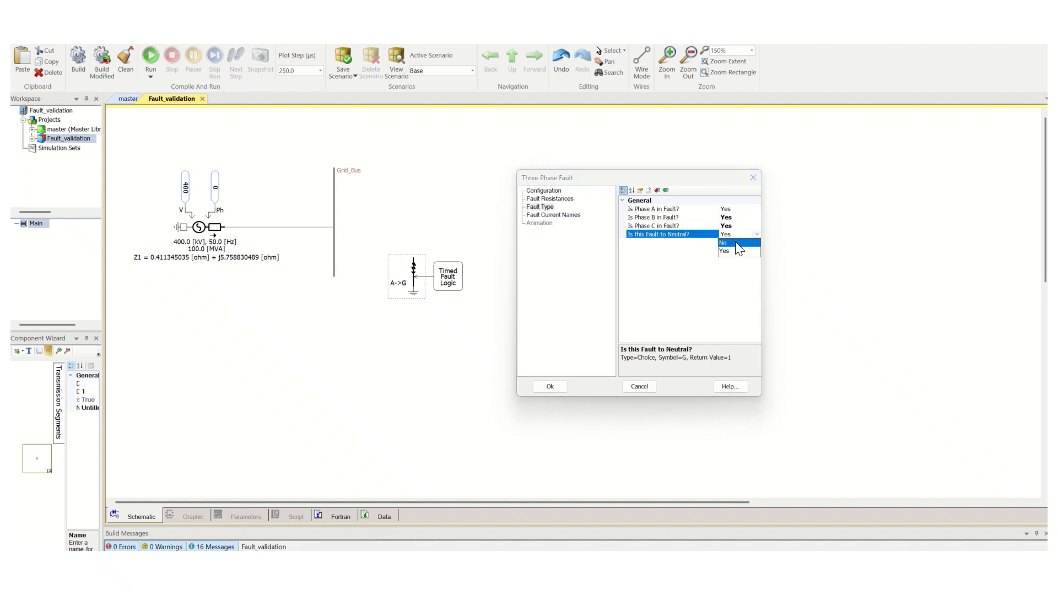
left_click(737, 242)
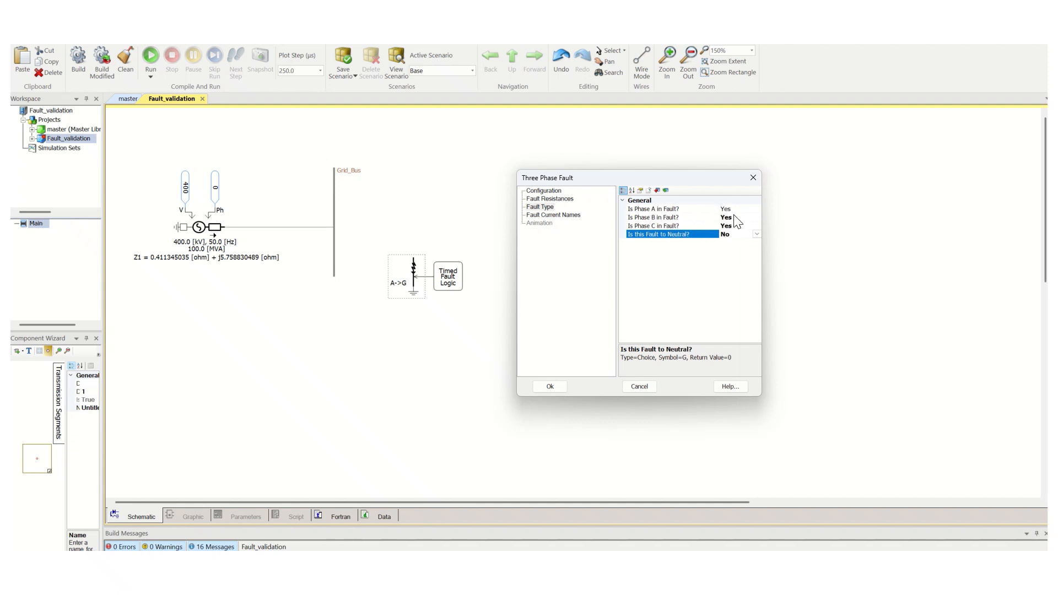
left_click(550, 386)
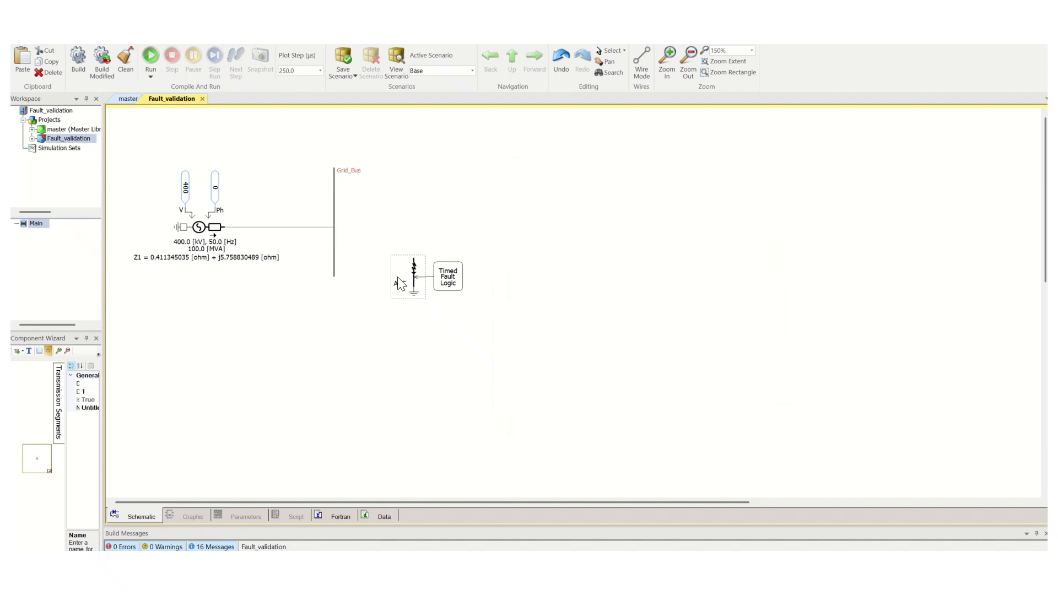
left_click(406, 232)
left_click(406, 266)
Place a multimeter on the outgoing side of Grid_Bus, in line with the source connection.
left_click(207, 40)
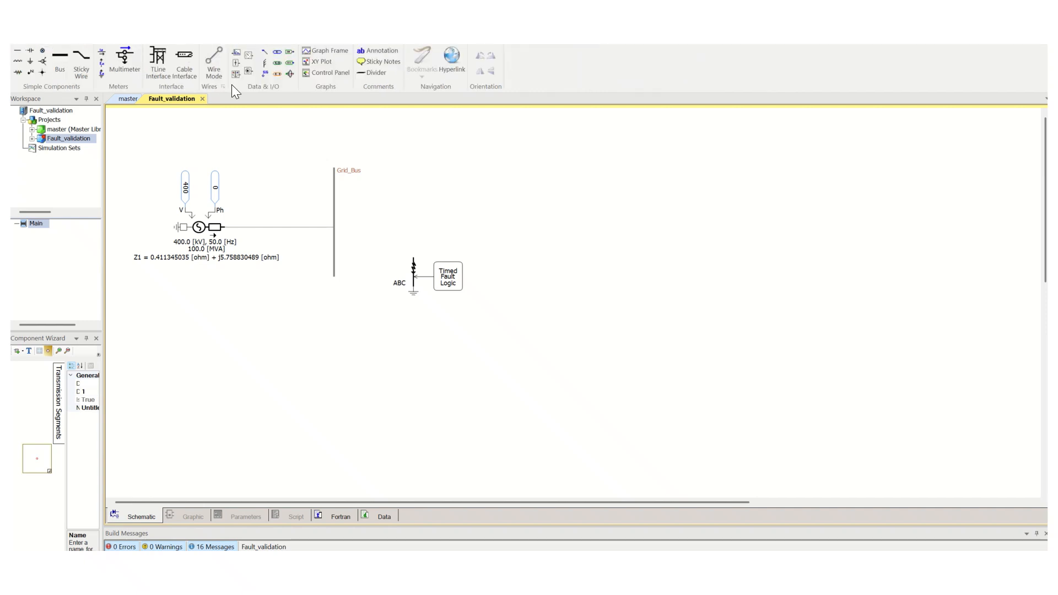
left_click(127, 60)
left_click(346, 228)
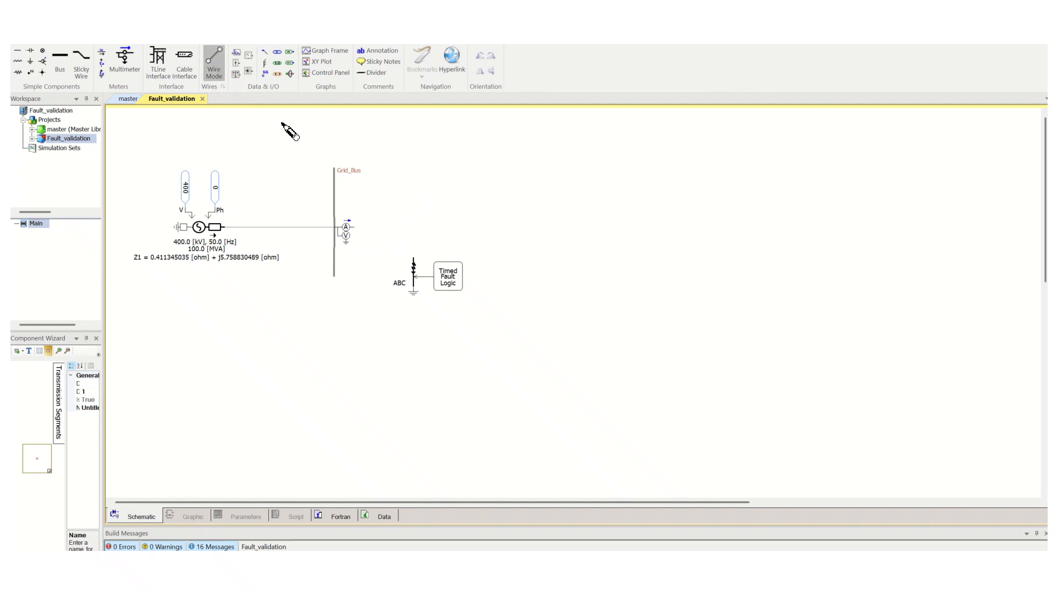
Wire the multimeter's output to the upper terminal of the ABC fault component.
left_click(354, 226)
left_click(413, 239)
right_click(413, 258)
key("Escape")
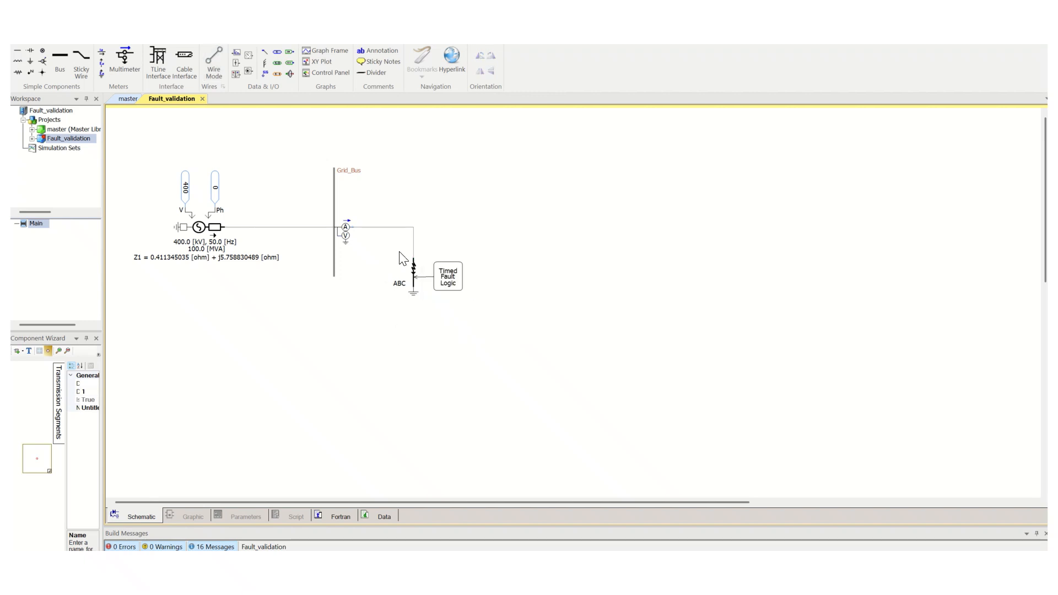
left_click_drag(379, 243, 507, 326)
Configure the multimeter to measure instantaneous current and digital RMS current at a frequency of 50 Hz.
double_click(345, 231)
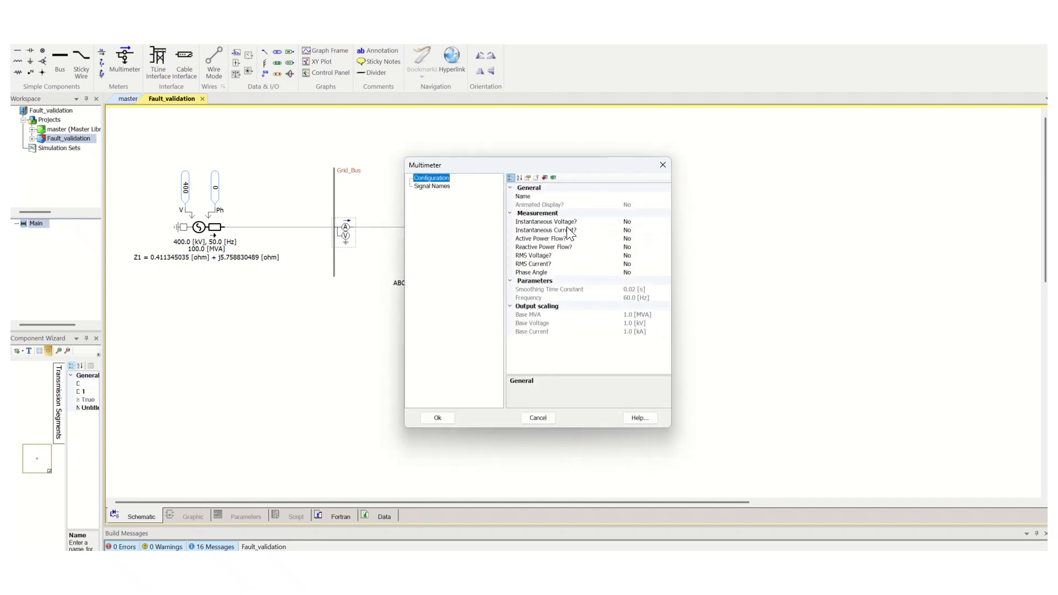
left_click(641, 231)
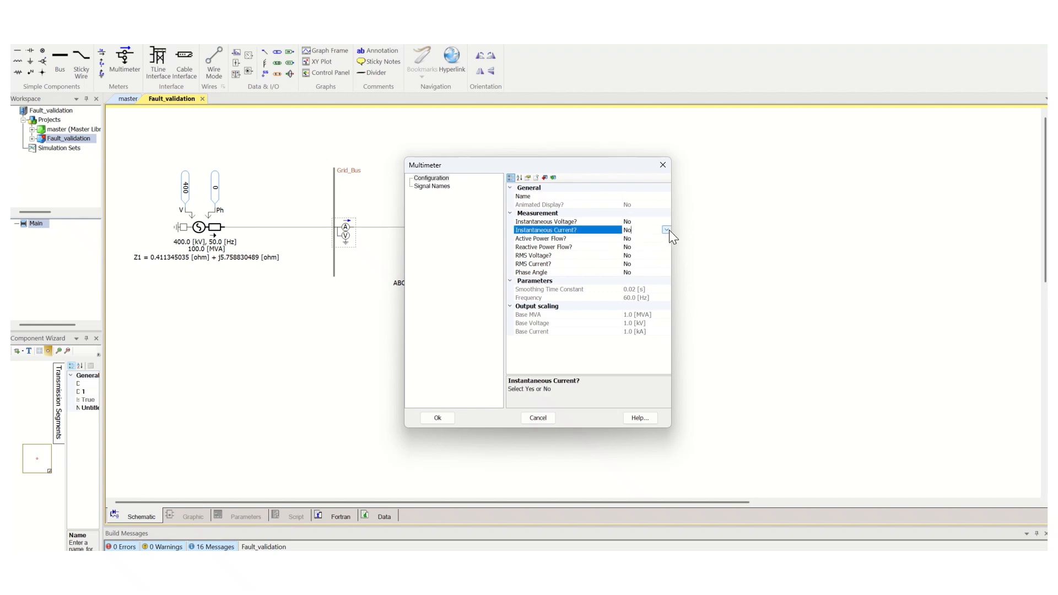
left_click(667, 229)
left_click(635, 243)
left_click(640, 263)
left_click(665, 264)
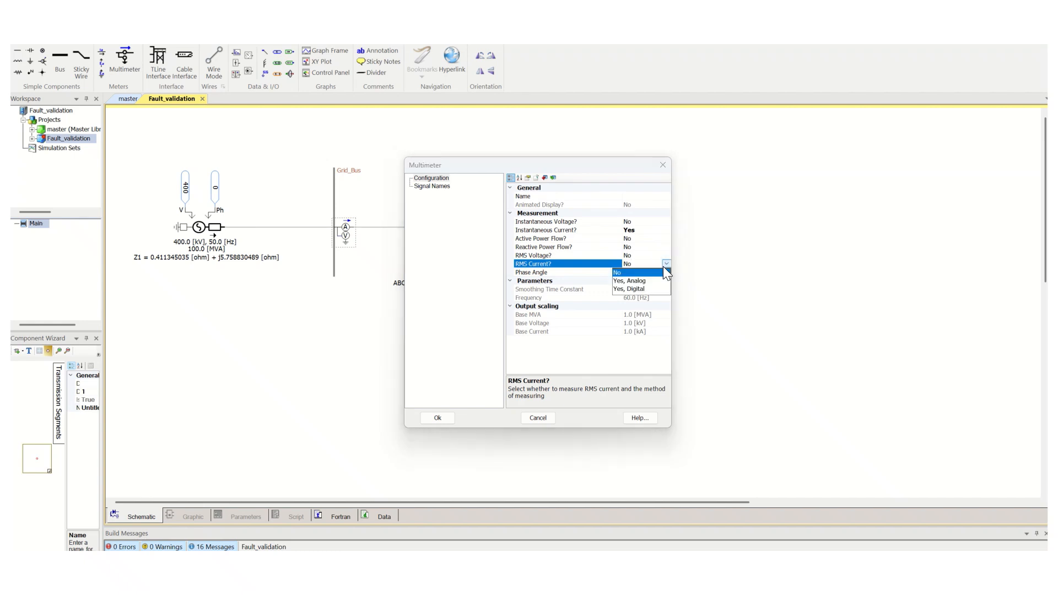
left_click(635, 290)
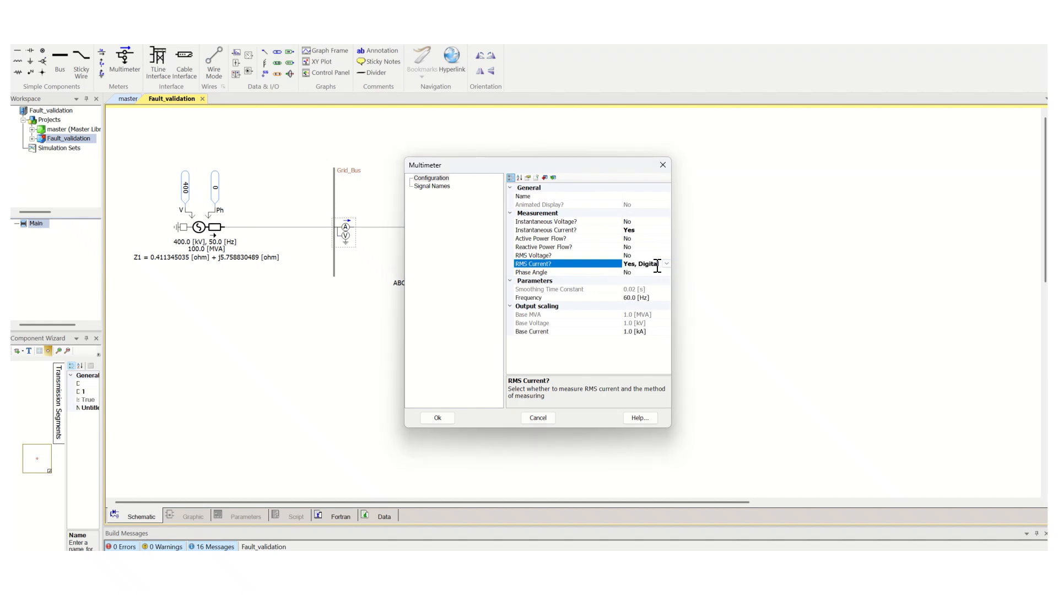
left_click(627, 298)
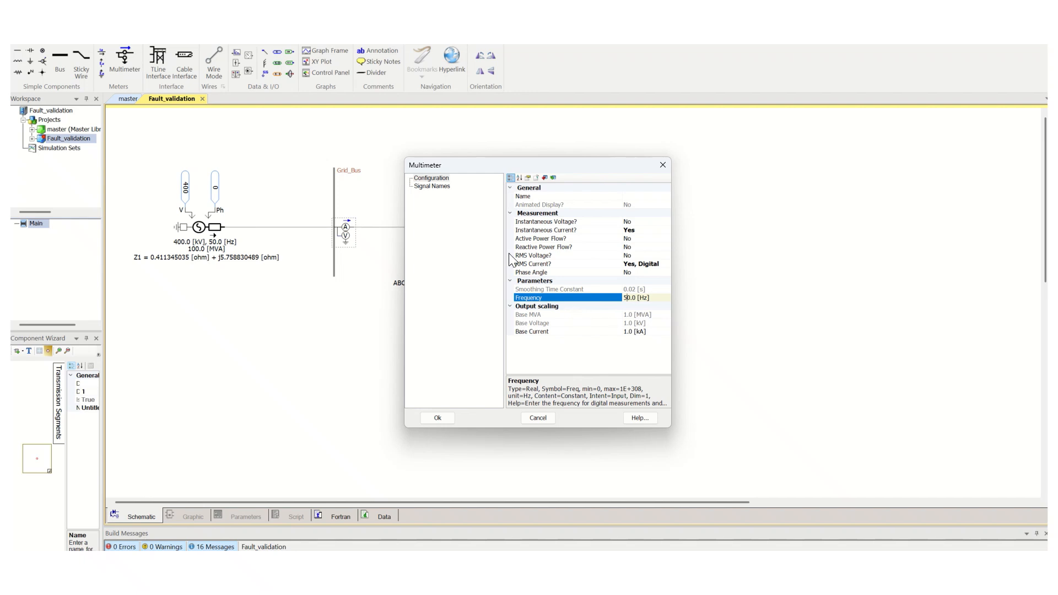
Name the multimeter's instantaneous current signal Iins and its RMS current signal Irms, and accept the settings.
left_click(445, 188)
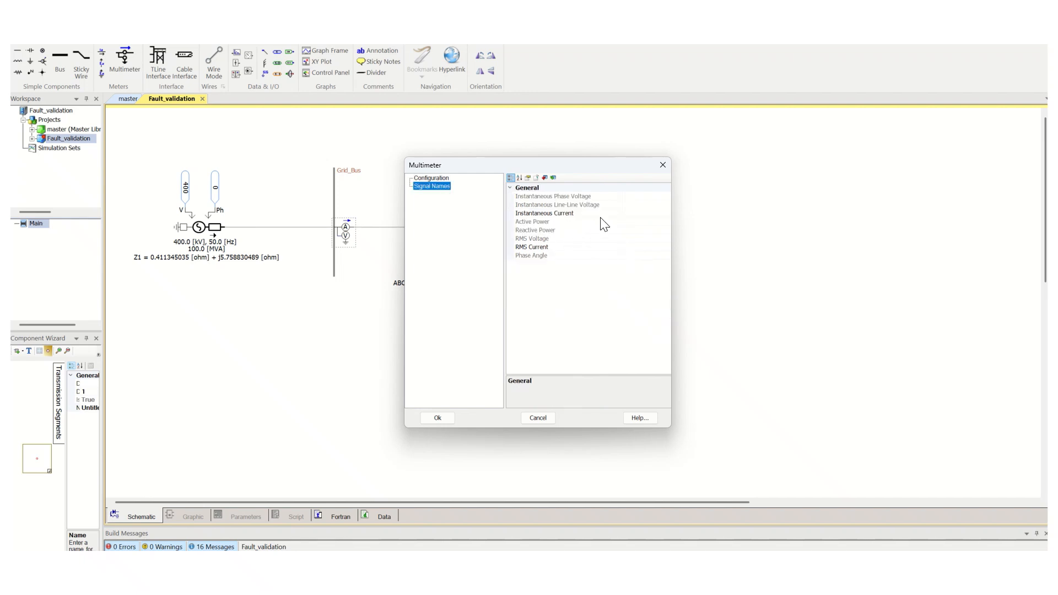
left_click(615, 214)
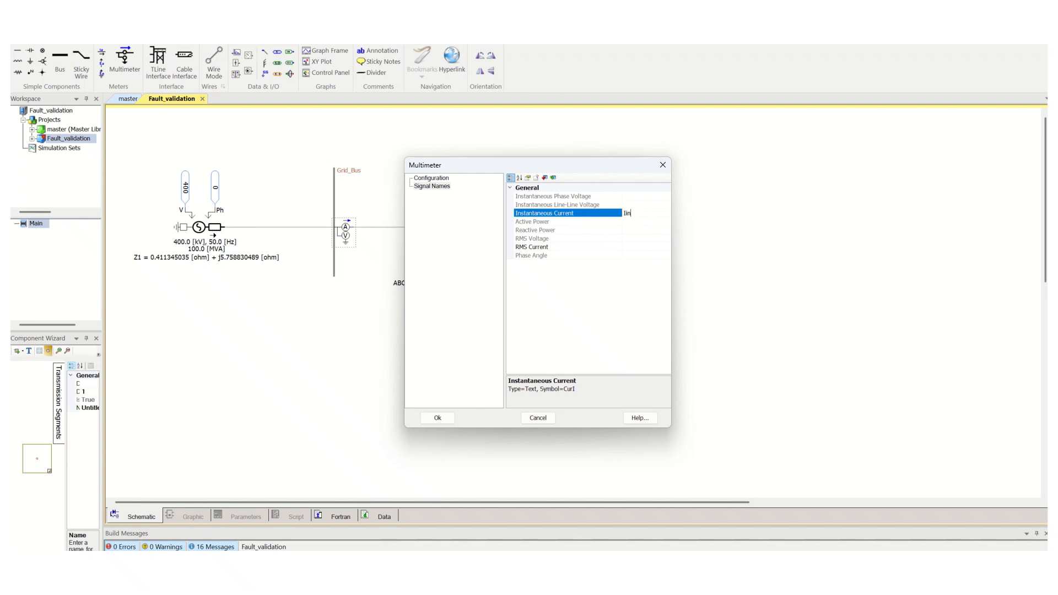
left_click(633, 248)
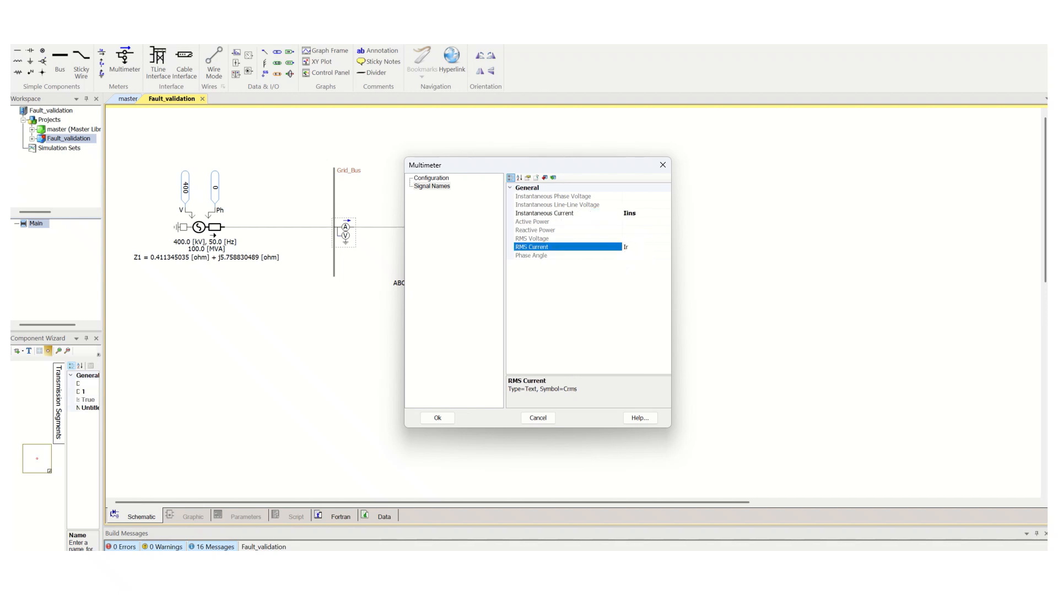
type("Irms")
left_click(438, 418)
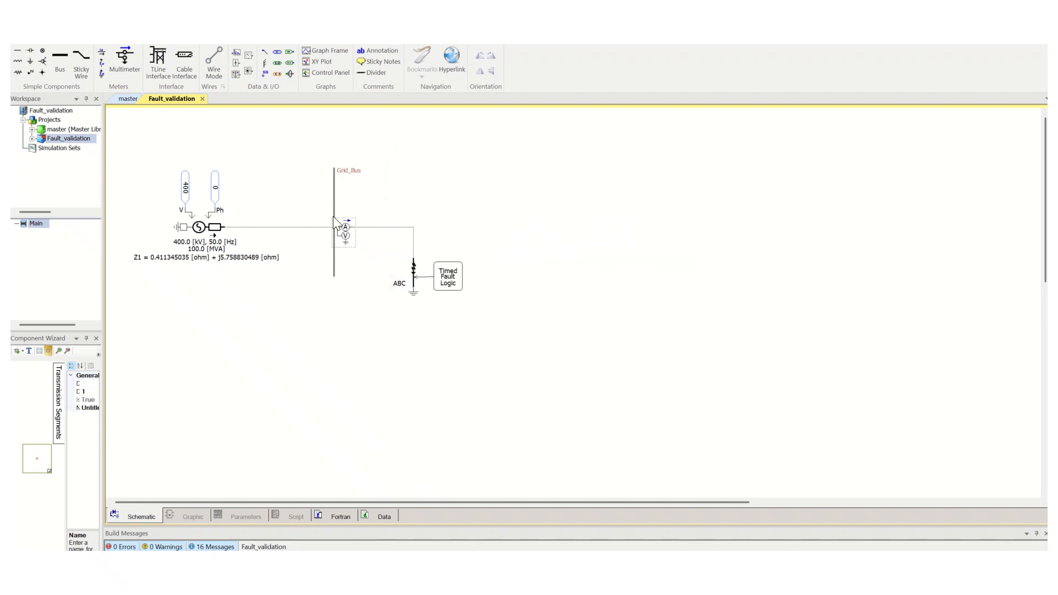
Add a data signal label in the empty area above the Timed Fault Logic block.
left_click(264, 73)
left_click(492, 158)
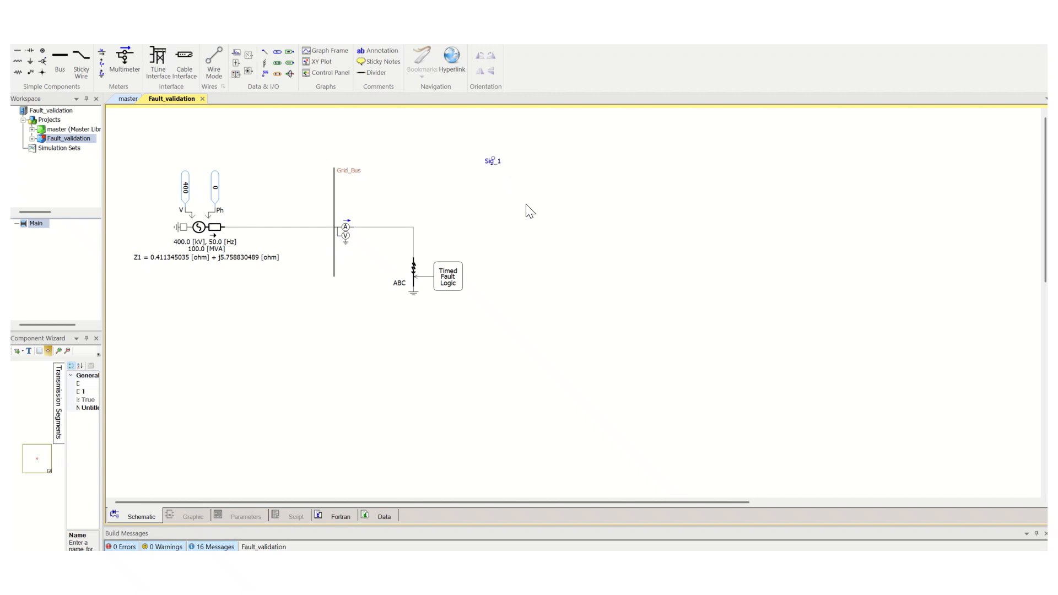
Copy the RMS current signal name from the multimeter's signal names.
double_click(347, 234)
left_click(434, 186)
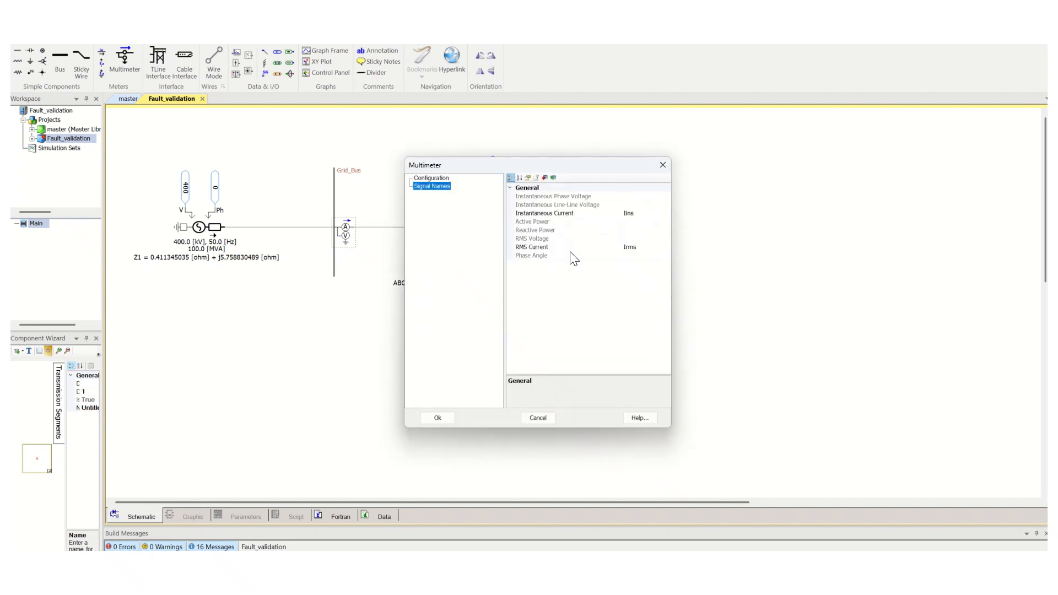
left_click(641, 247)
left_click_drag(640, 249, 618, 247)
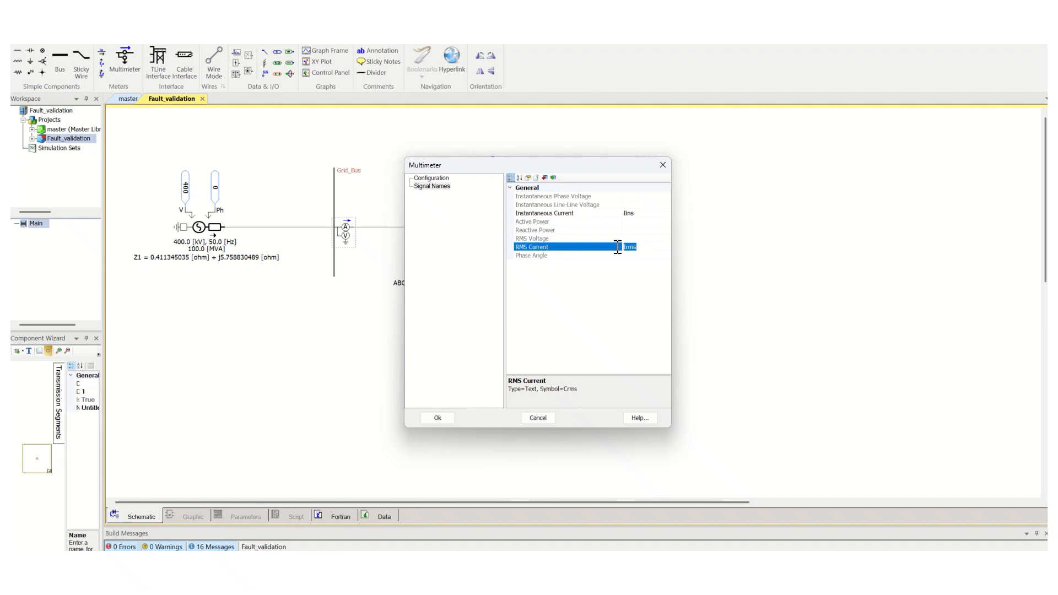
left_click(448, 418)
Set the data signal name of the new label above the fault circuit to Irms.
double_click(492, 160)
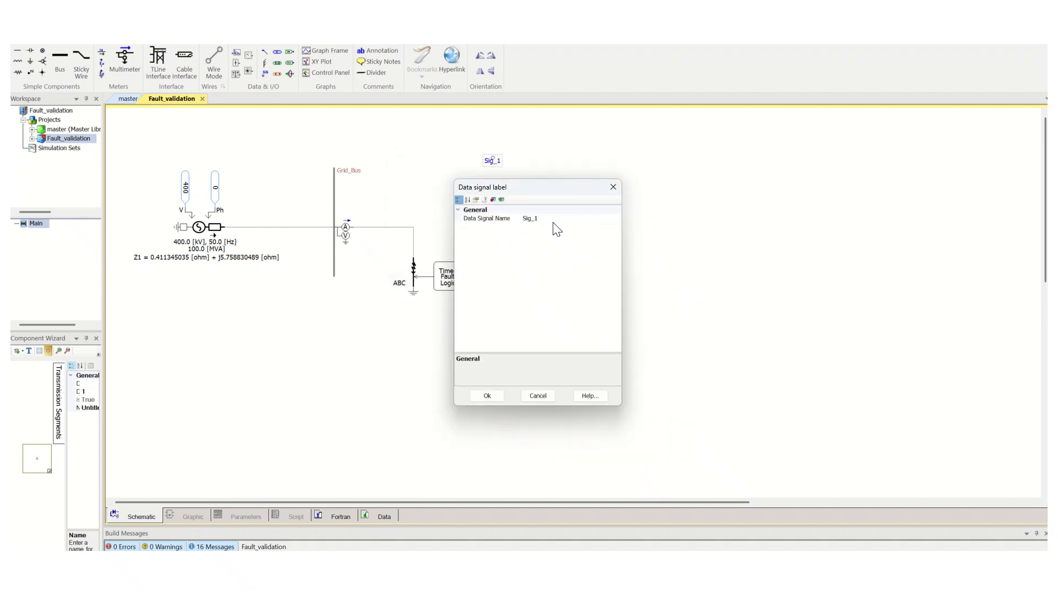
left_click(541, 221)
left_click_drag(546, 221, 523, 221)
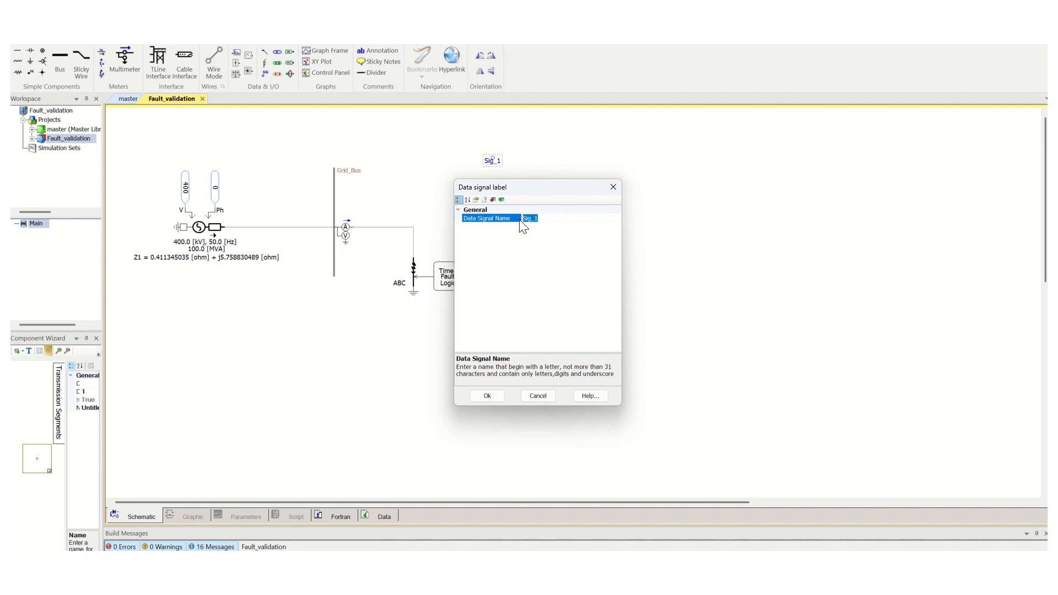
type("Irms")
key("Return")
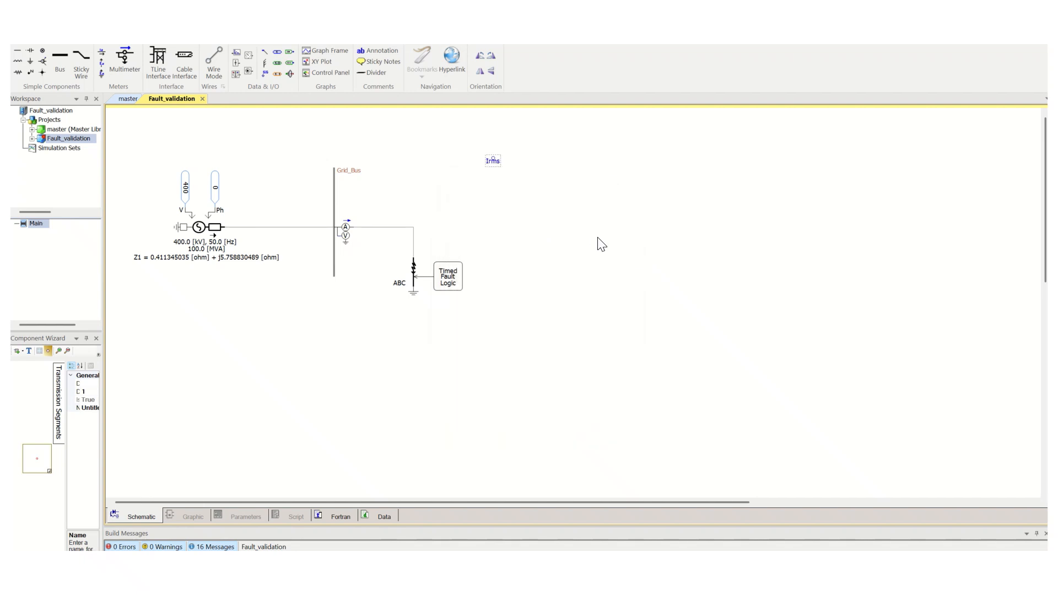
Add an output channel level with the Irms label, some distance to its right, and wire the label to the channel's input.
left_click(424, 176)
left_click(236, 62)
left_click(589, 160)
left_click_drag(591, 156, 611, 157)
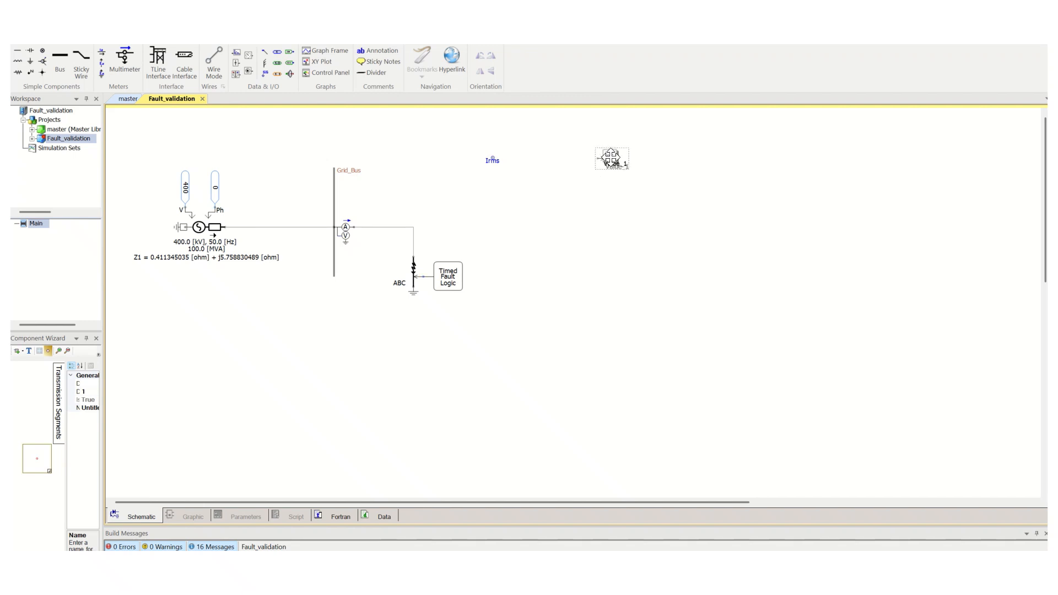
left_click(214, 62)
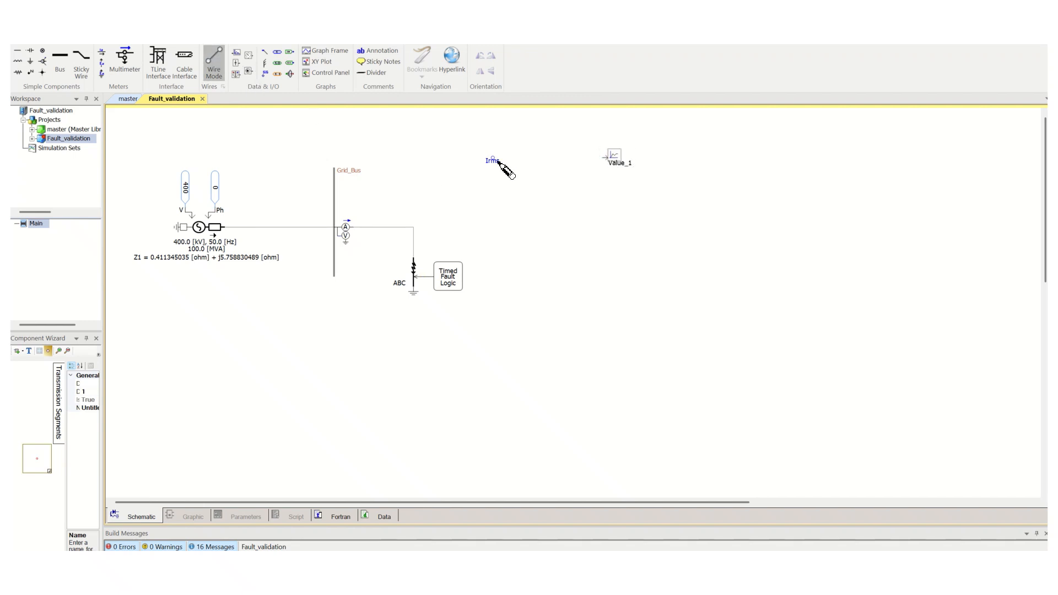
left_click(493, 158)
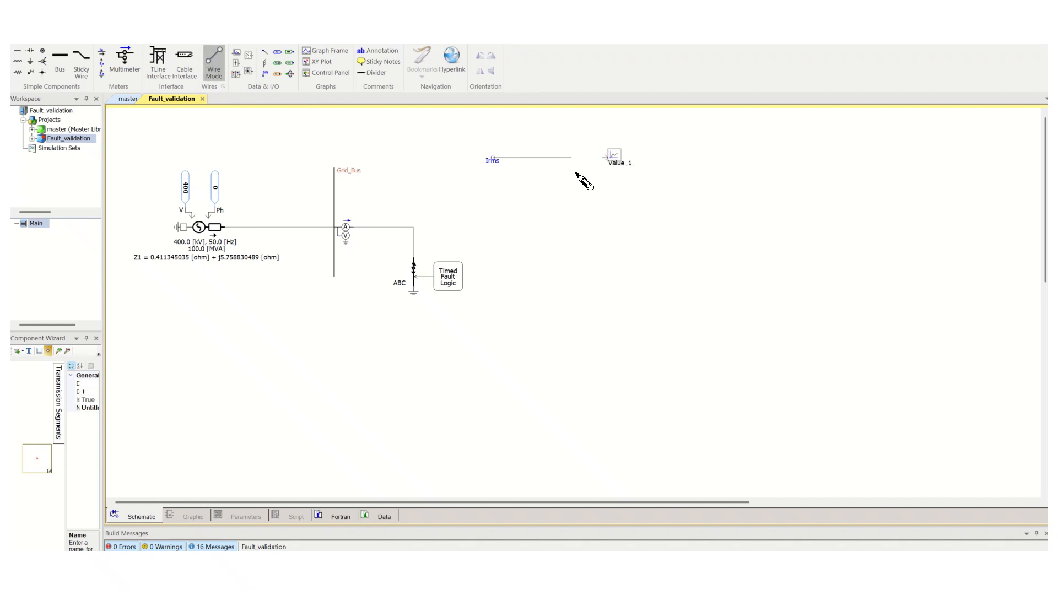
left_click(605, 166)
key("Escape")
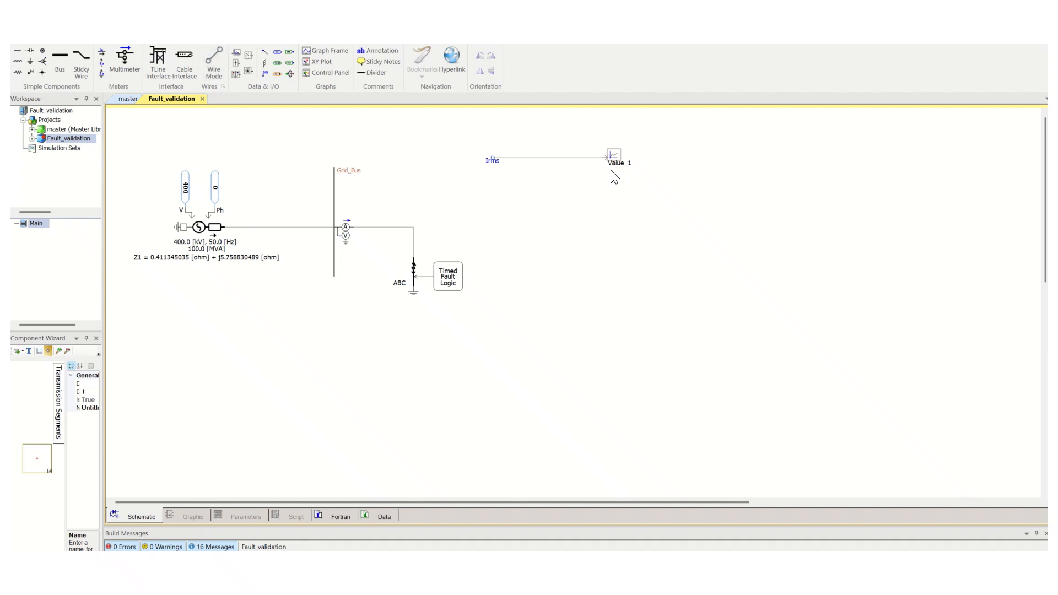
Set the output channel not to use the signal name as title, title it Irms, and set its unit to kA.
double_click(615, 160)
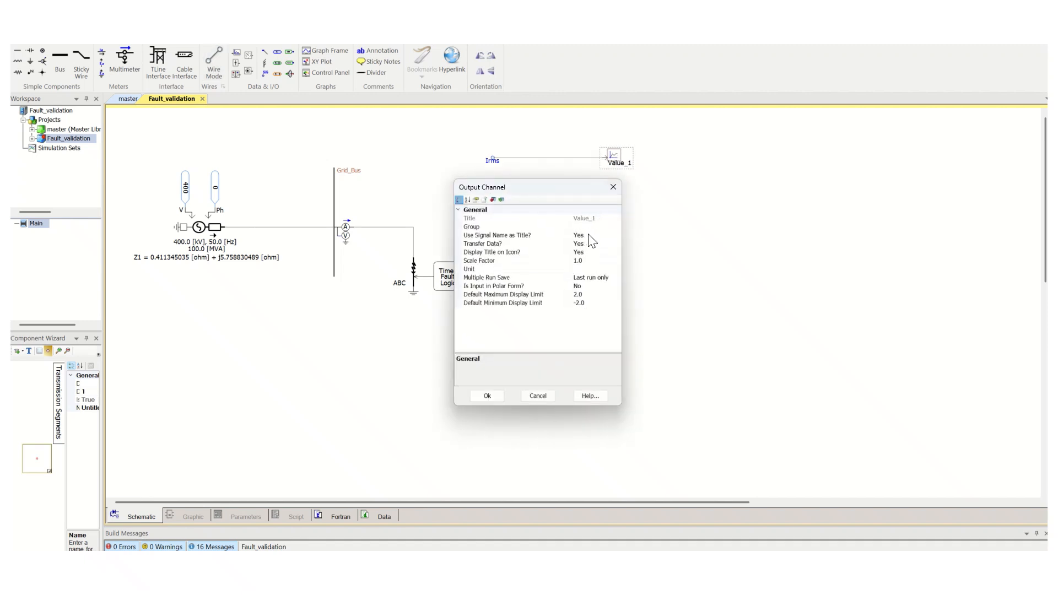
left_click(592, 237)
left_click(617, 235)
left_click(584, 249)
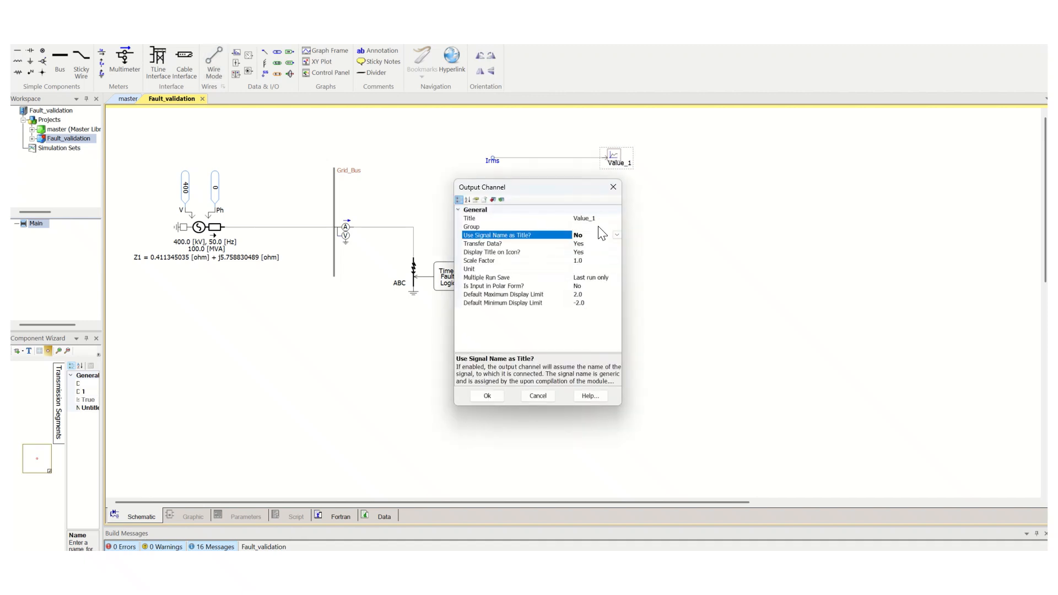
left_click(597, 219)
left_click(575, 220)
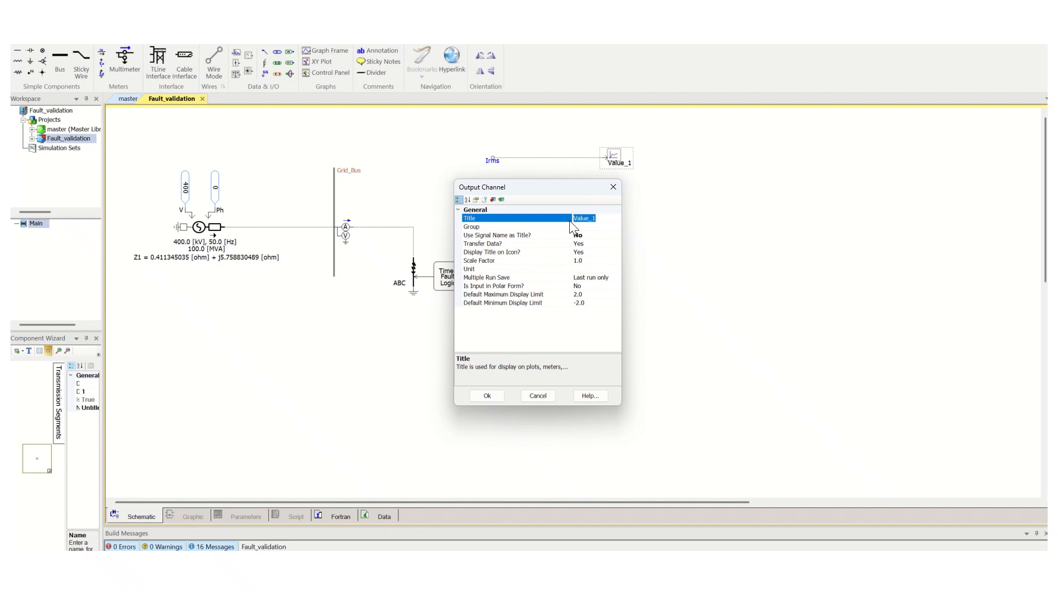
left_click(586, 268)
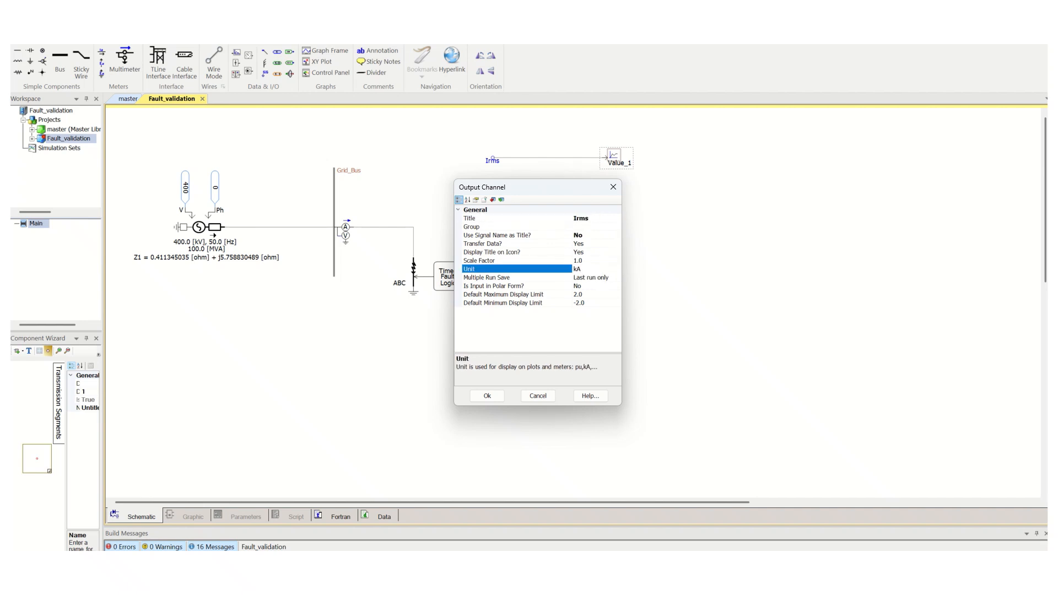
left_click(496, 397)
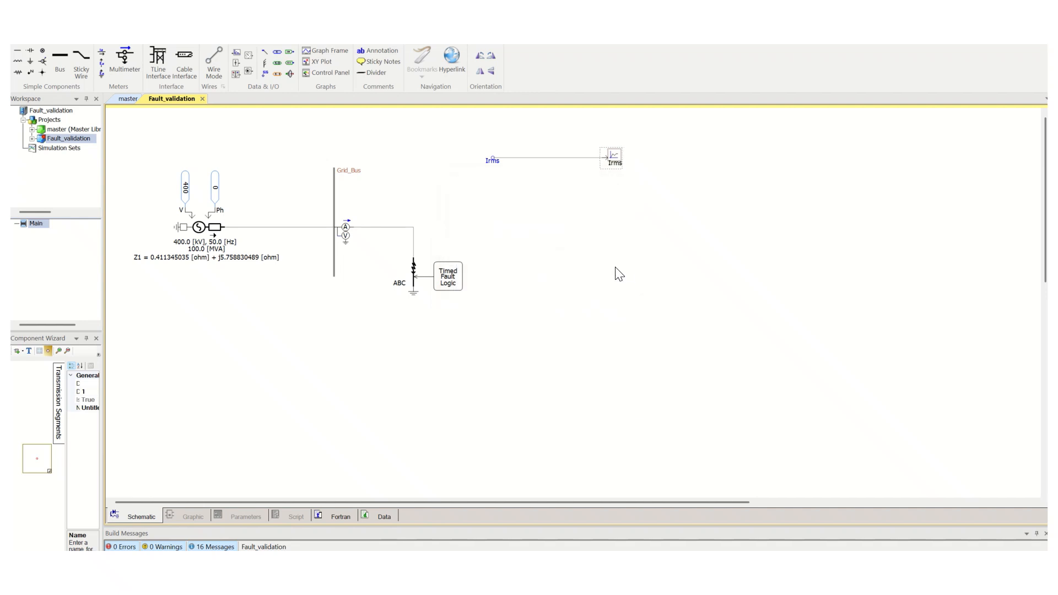
Add a second data signal label directly below the Irms label.
left_click(573, 260)
left_click(416, 257)
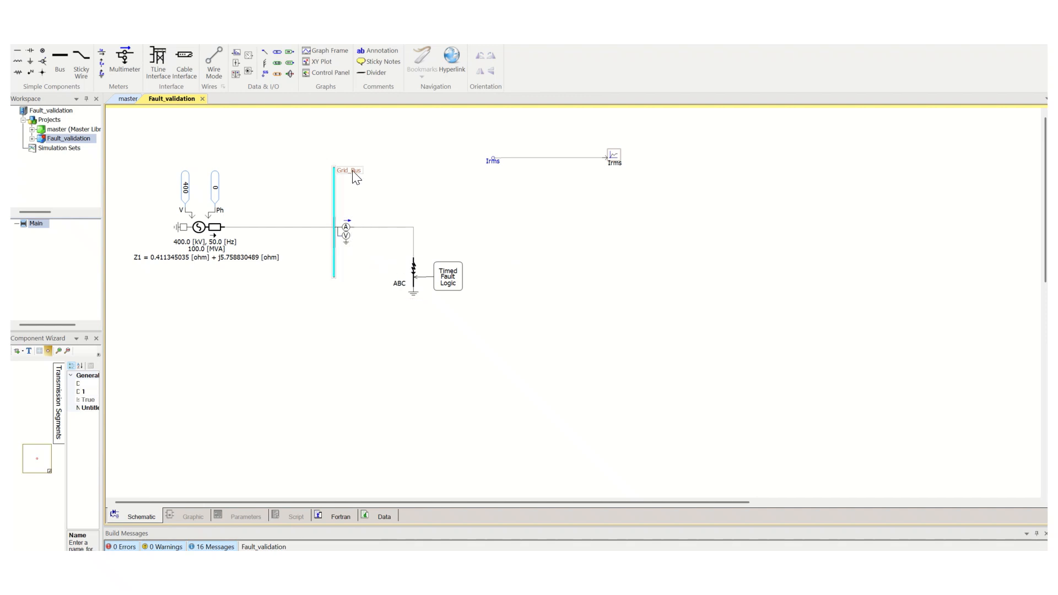
left_click(265, 74)
left_click(493, 210)
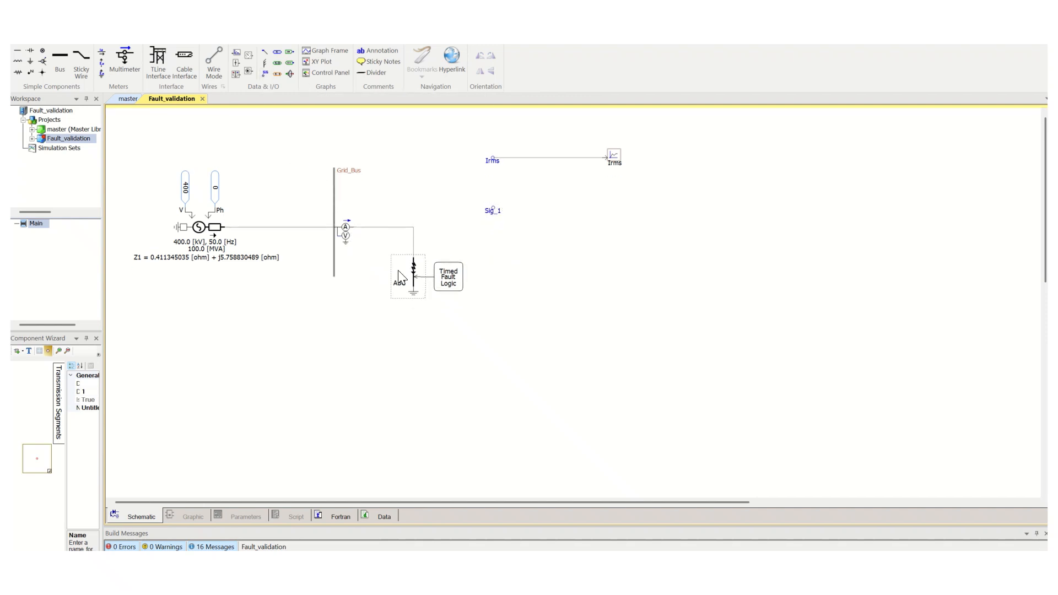
Copy the instantaneous current signal name from the multimeter's signal names.
double_click(345, 232)
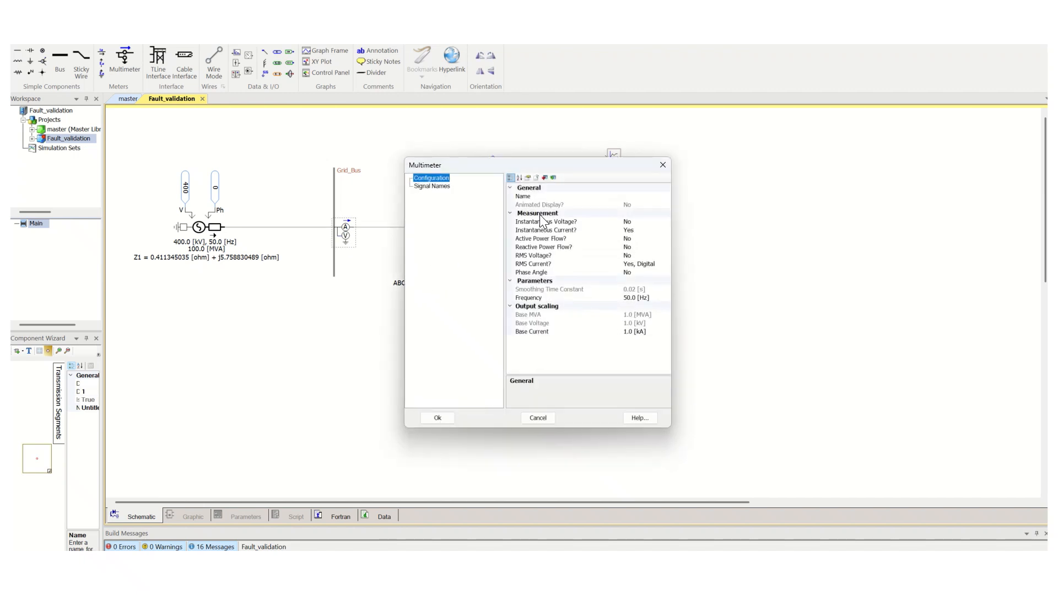
left_click(441, 186)
left_click(631, 213)
left_click(621, 215)
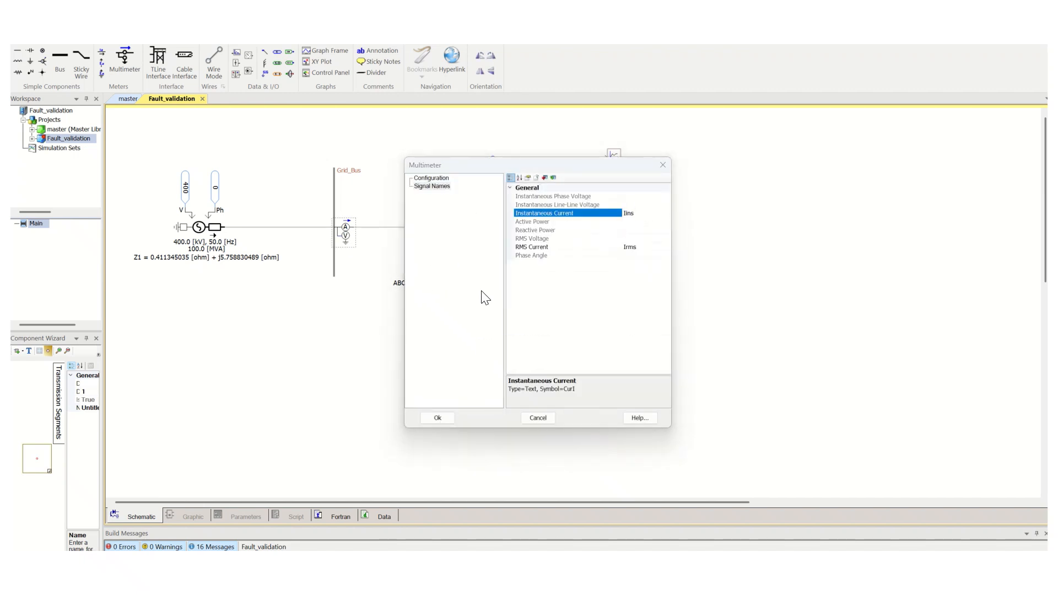
key("Return")
Set the data signal name of the second label to Iins.
double_click(492, 210)
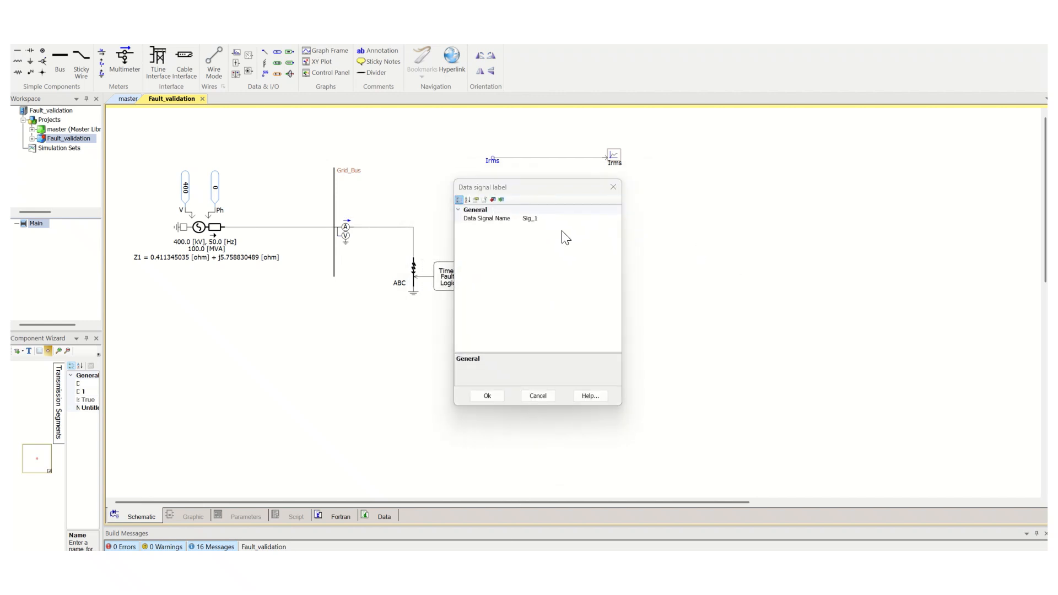
left_click(551, 218)
left_click_drag(541, 220, 522, 219)
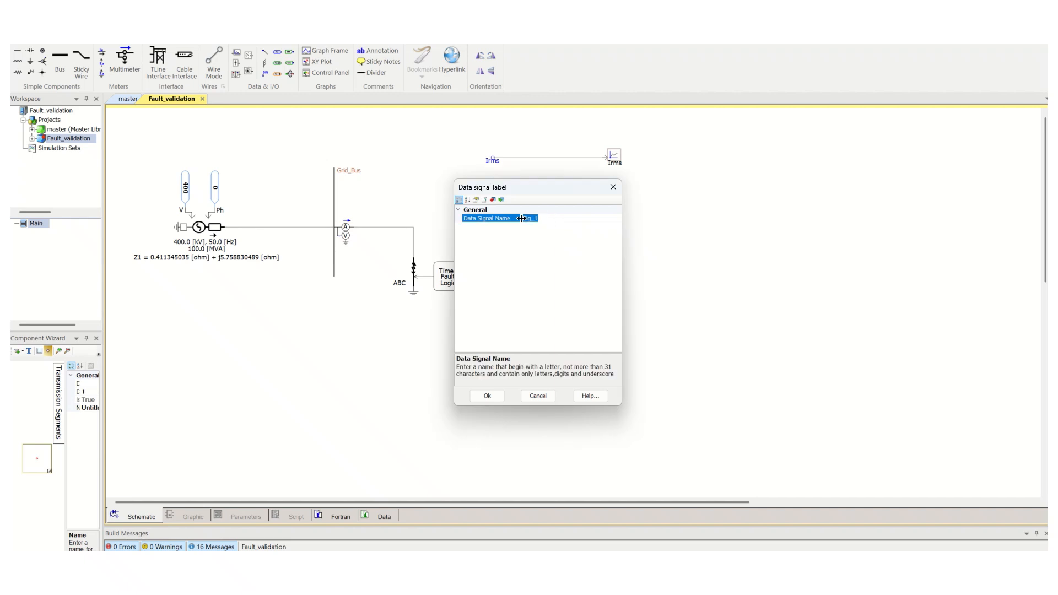
type("Iins")
key("Return")
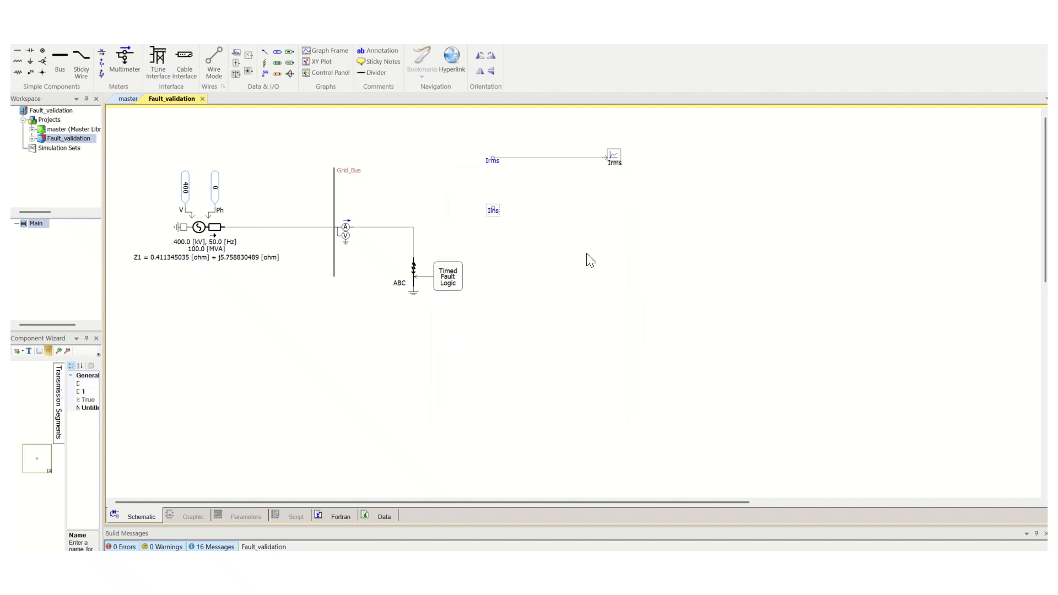
Add an output channel directly below the Irms channel and wire the Iins label to its input.
left_click(266, 64)
left_click(604, 209)
left_click(214, 58)
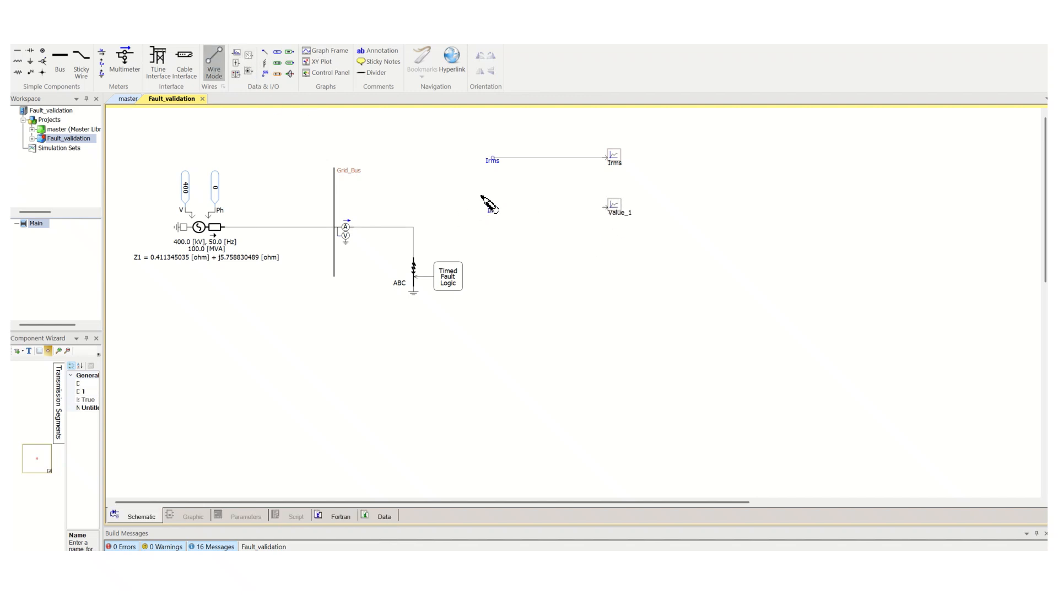
left_click(493, 209)
left_click(605, 207)
key("Escape")
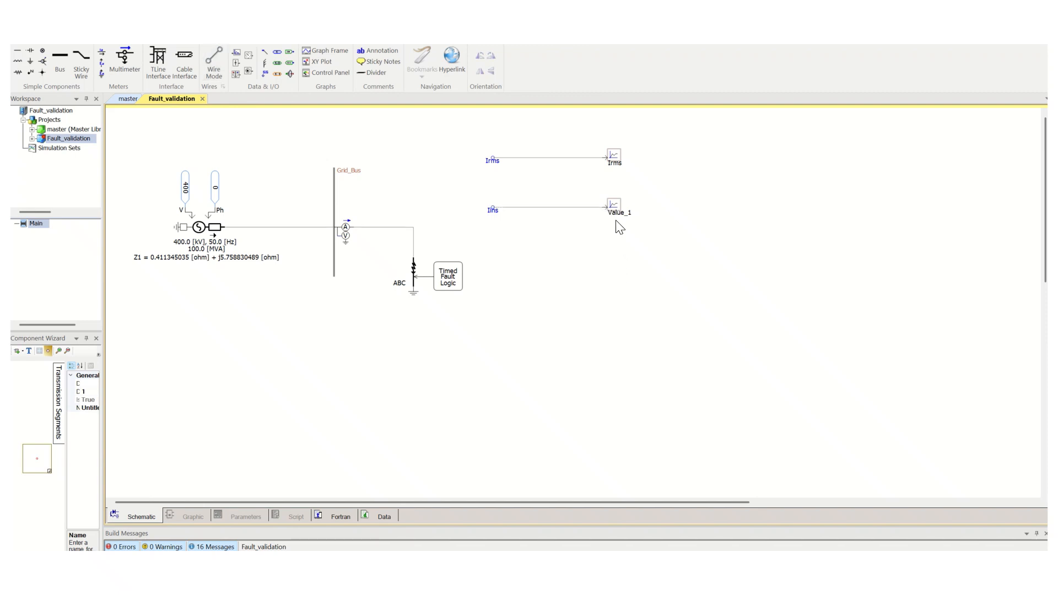
Set the lower output channel not to use the signal name as title, title it Iins, and fill in its unit.
double_click(614, 205)
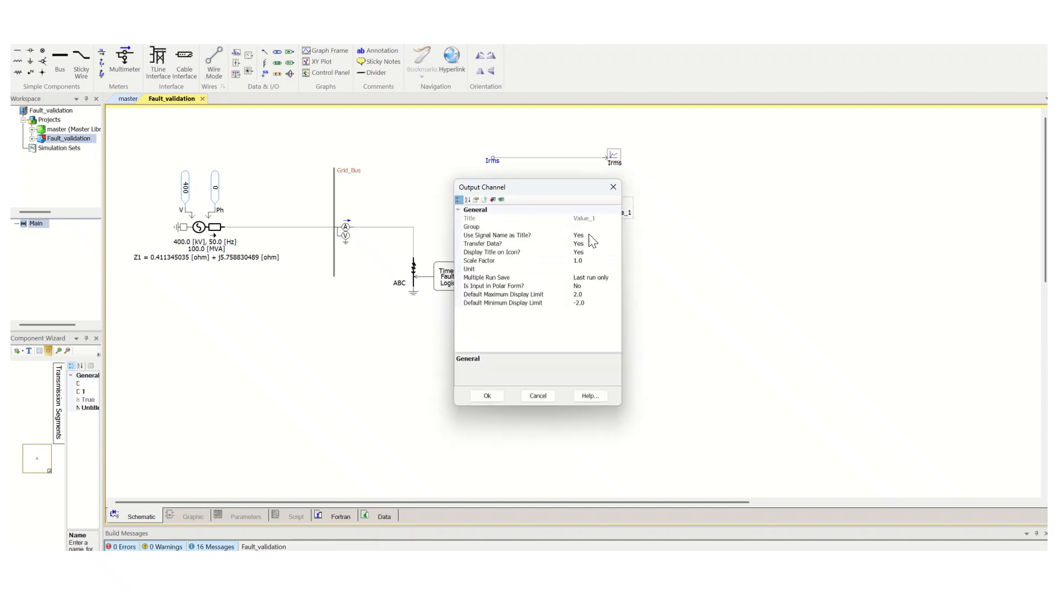
left_click(596, 234)
left_click(617, 235)
left_click(581, 247)
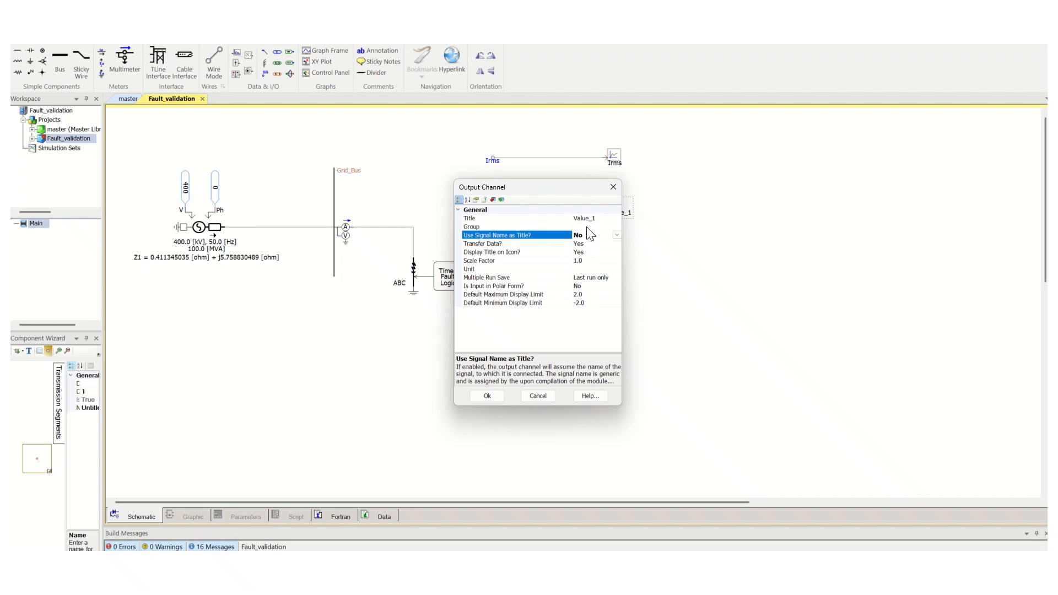
left_click(598, 218)
left_click(574, 219)
type("Iins")
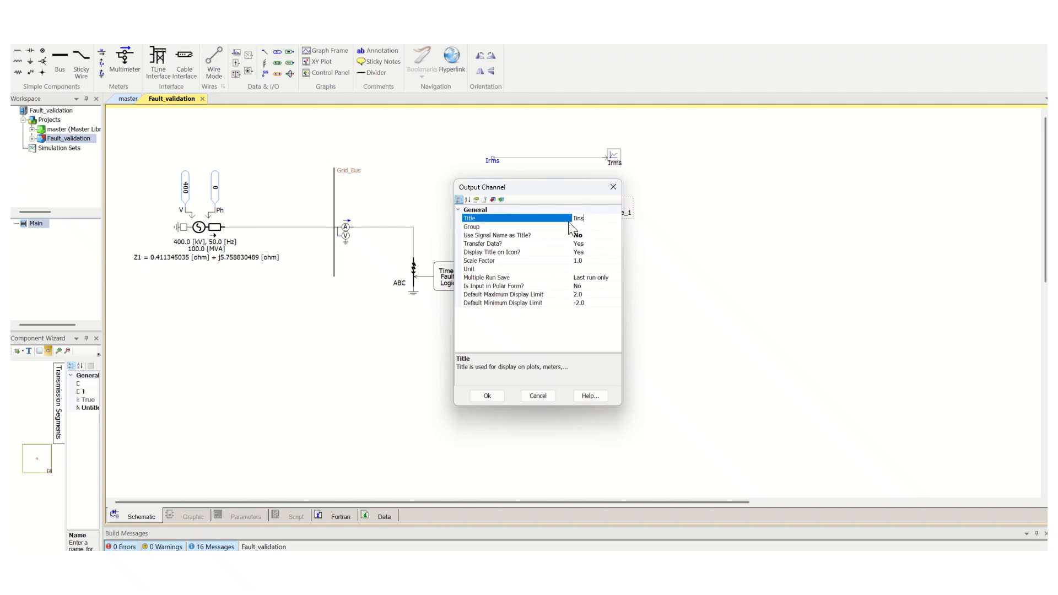
left_click(582, 270)
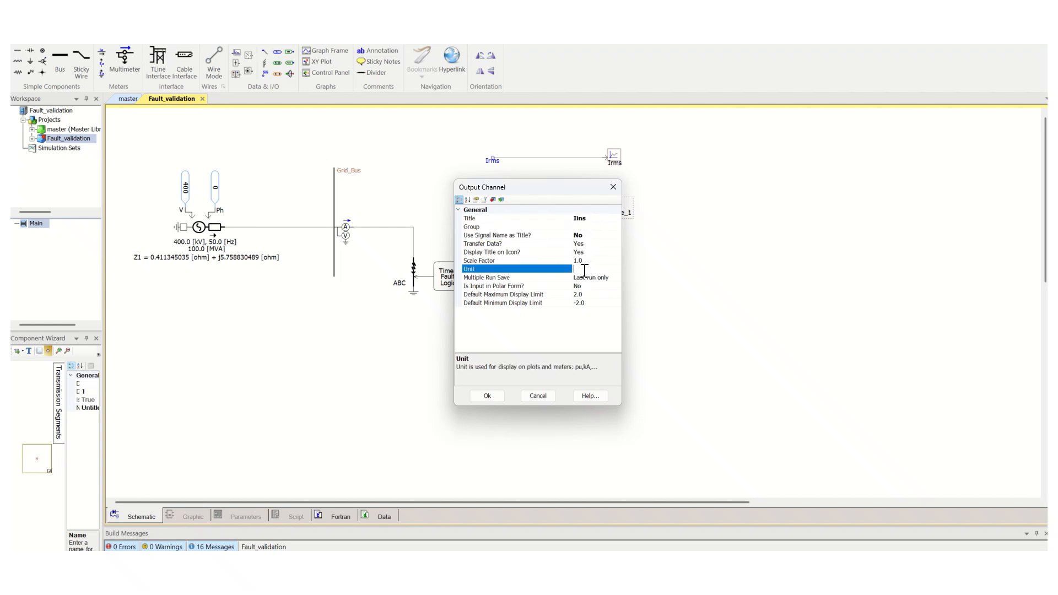
key("Return")
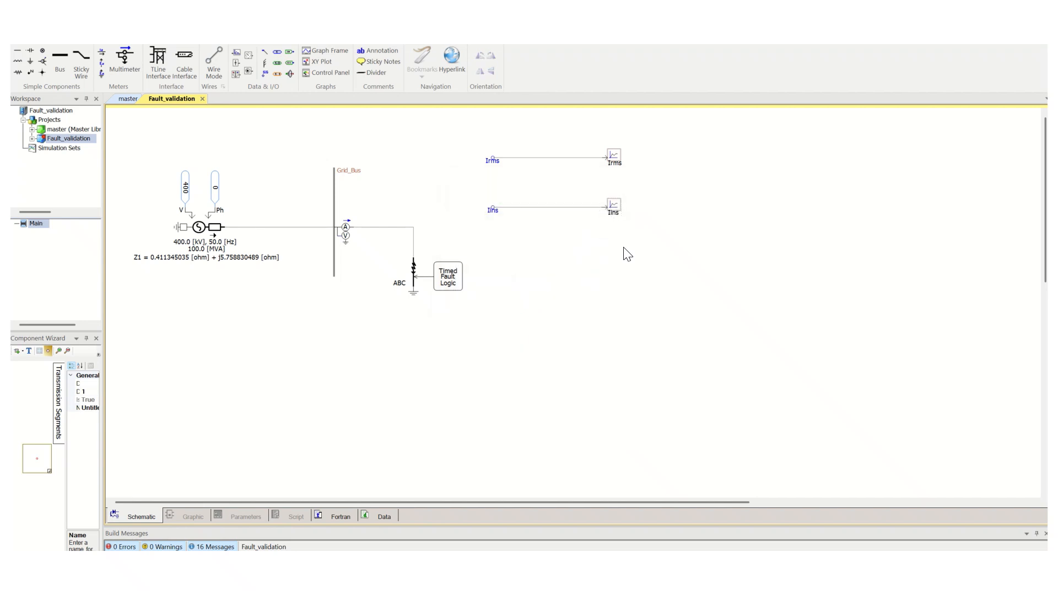
Add an overlay graph with the Irms channel's signal and place it to the right of the output channels.
right_click(612, 157)
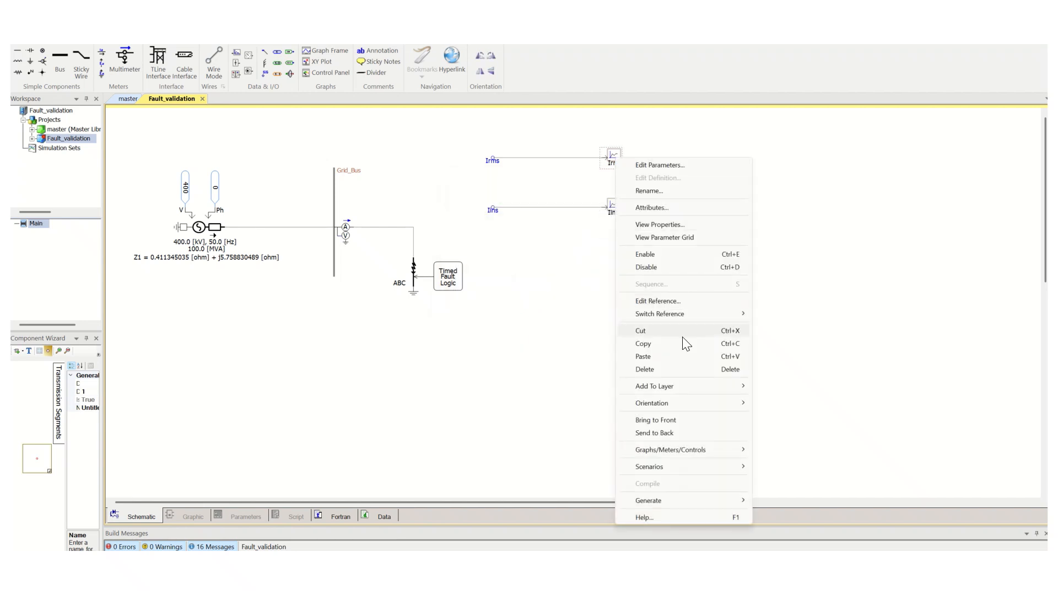
mouse_move(693, 451)
left_click(796, 492)
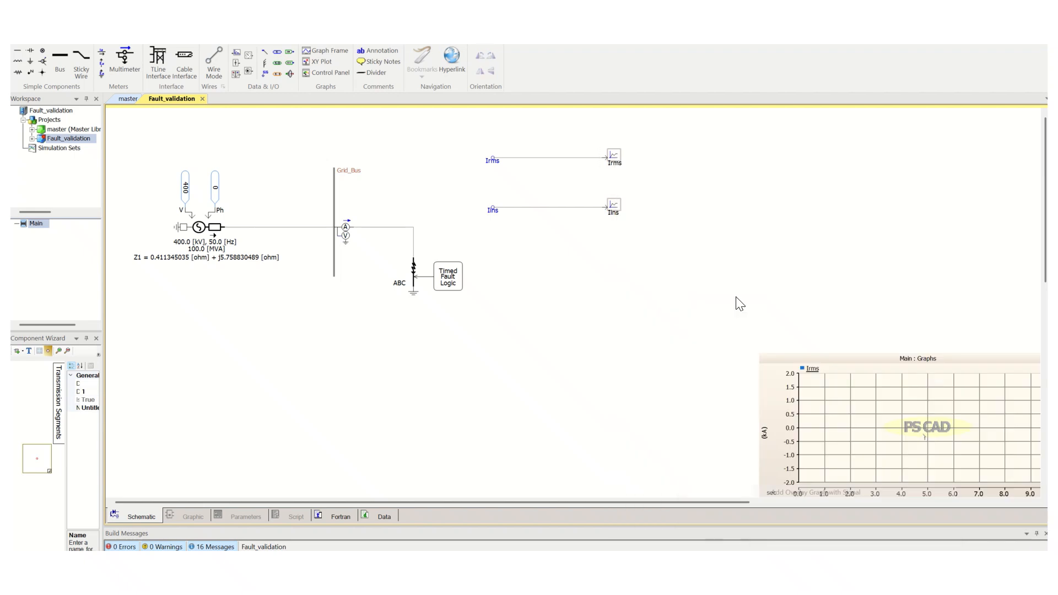
left_click(667, 143)
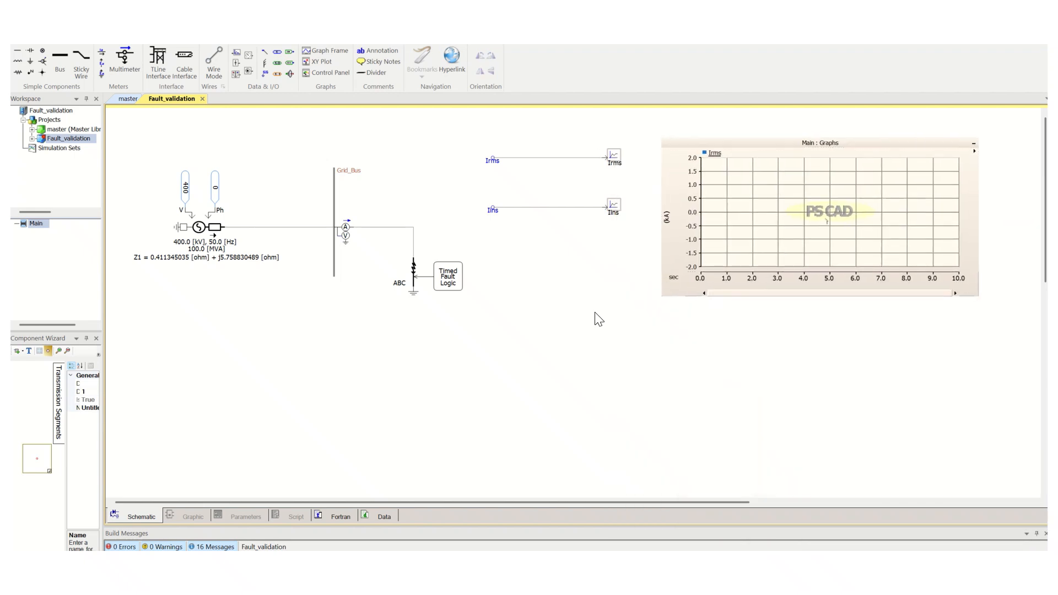
Move the Irms graph frame slightly upward and shrink it from its lower-right corner.
left_click_drag(726, 151, 724, 141)
left_click(741, 133)
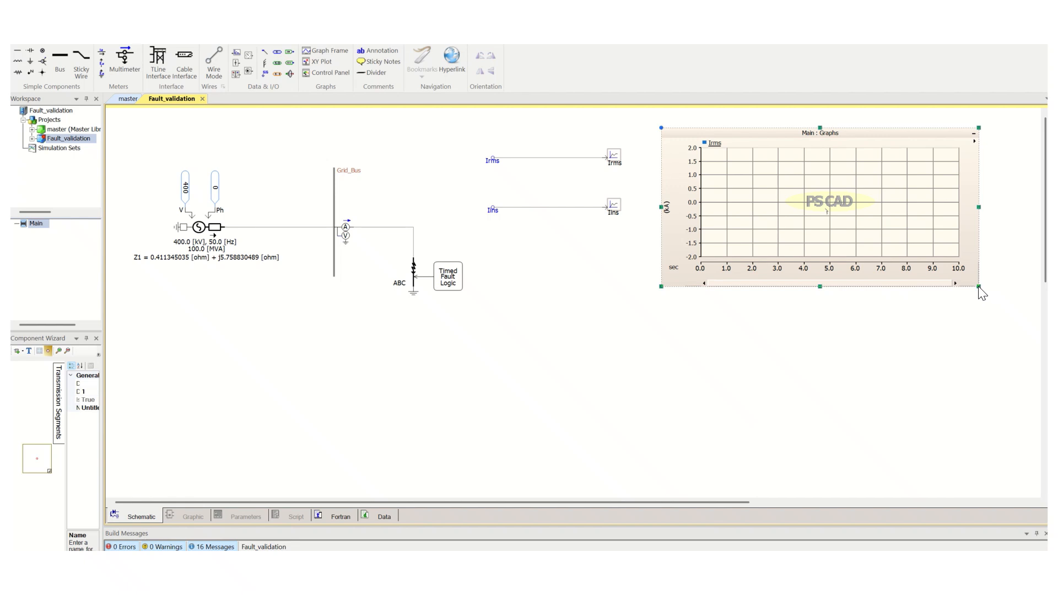
left_click_drag(979, 287, 930, 267)
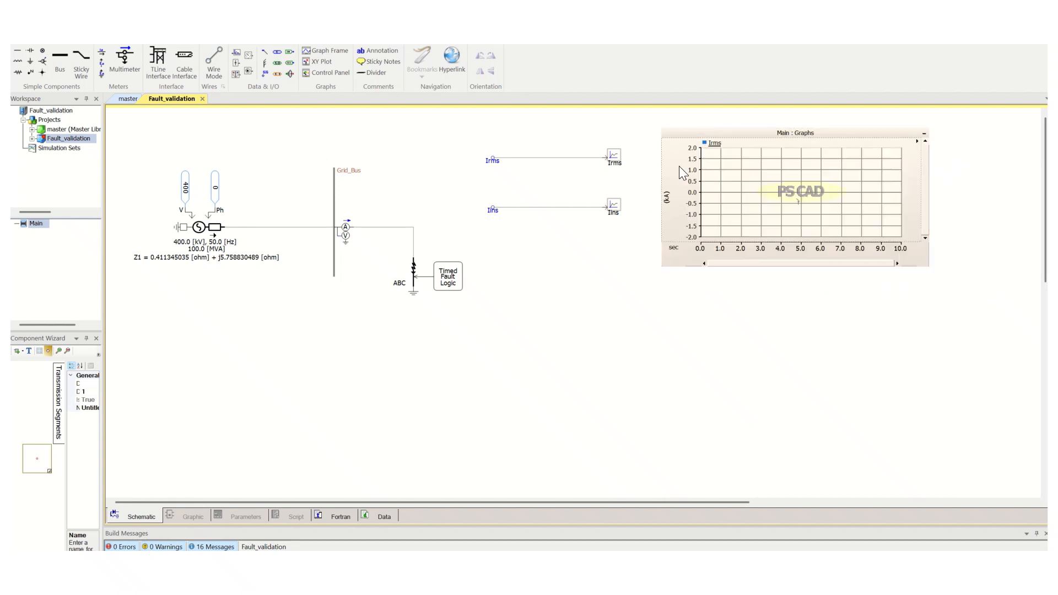
Add an overlay graph with the Iins channel's signal below the Irms graph and shrink its frame to the Irms frame's size.
right_click(615, 206)
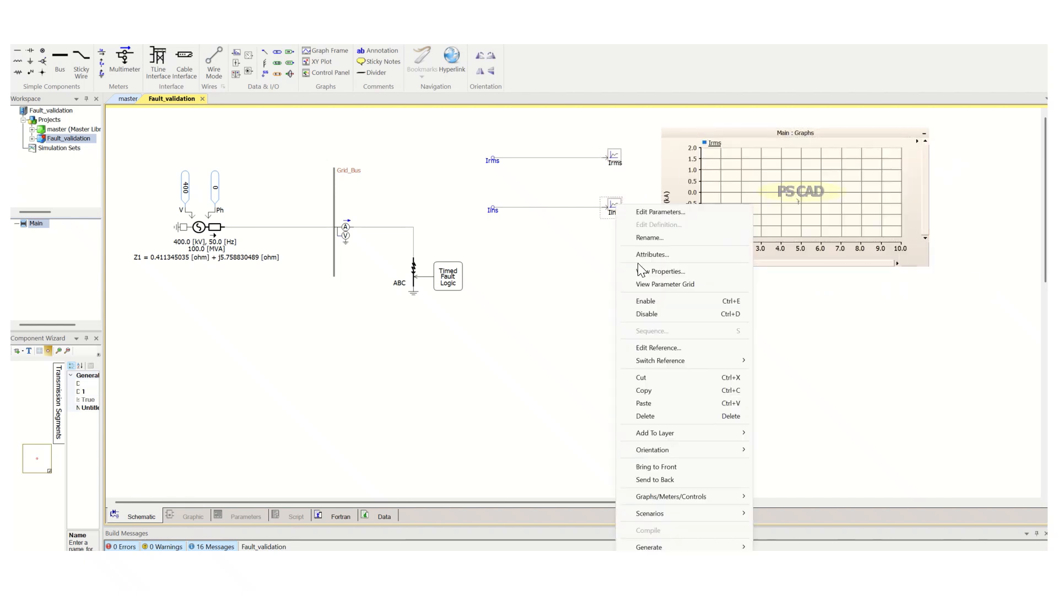
mouse_move(698, 499)
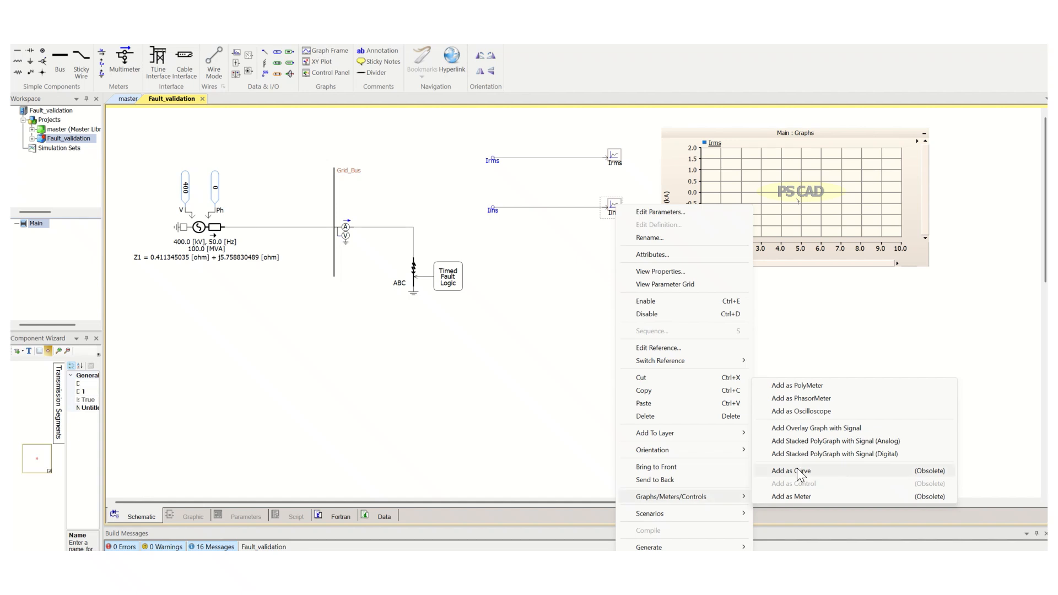
left_click(816, 428)
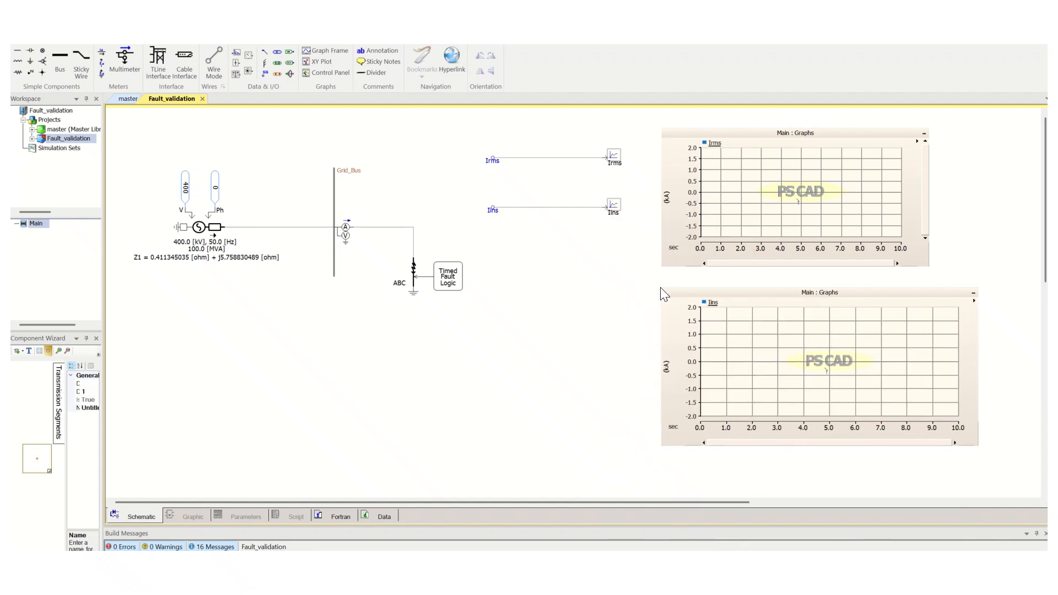
left_click(664, 295)
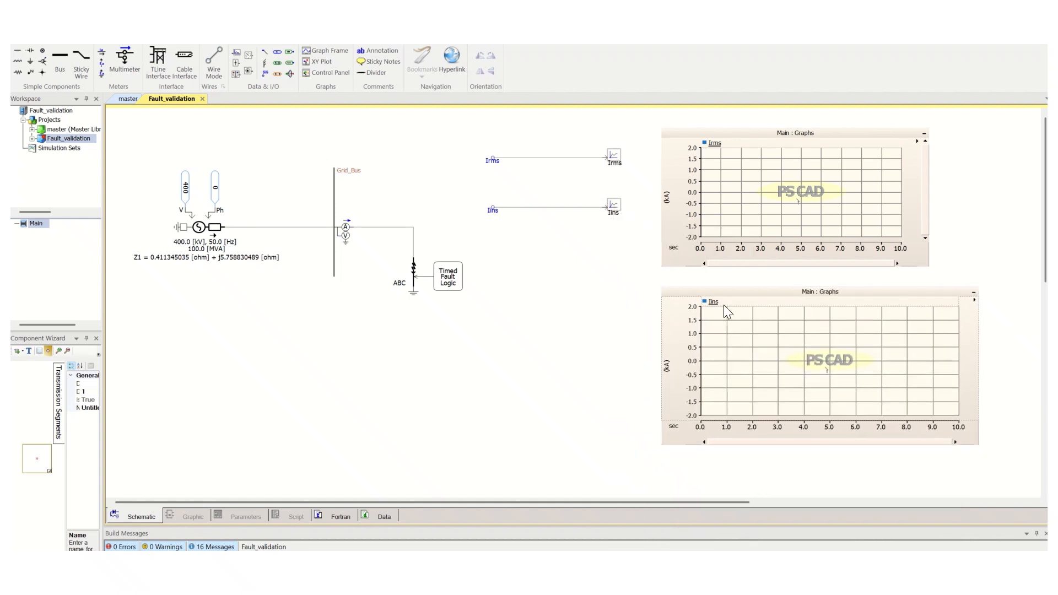
left_click(732, 295)
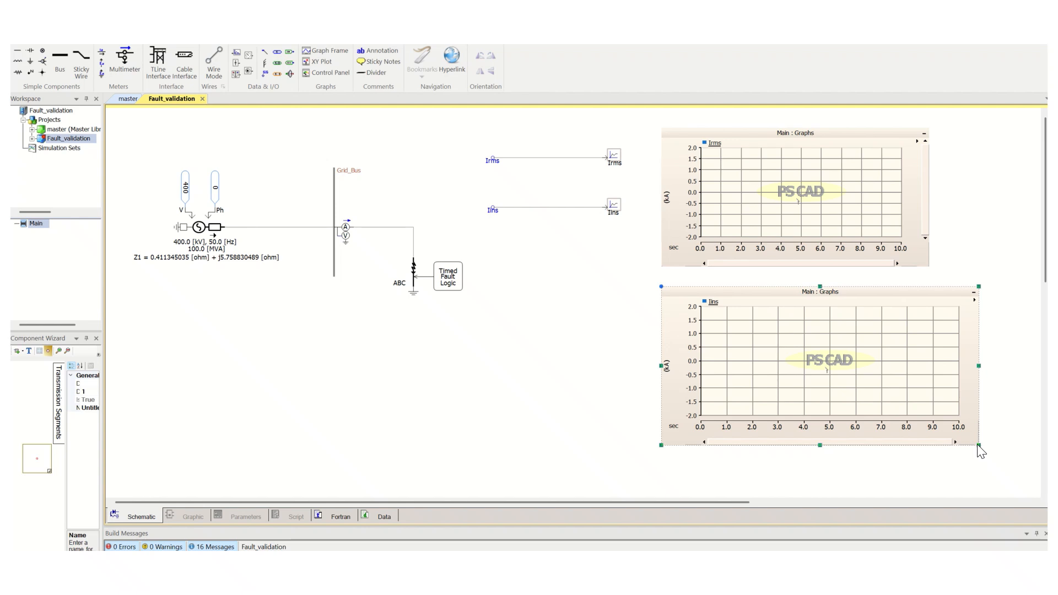
left_click_drag(978, 446, 930, 425)
left_click(535, 408)
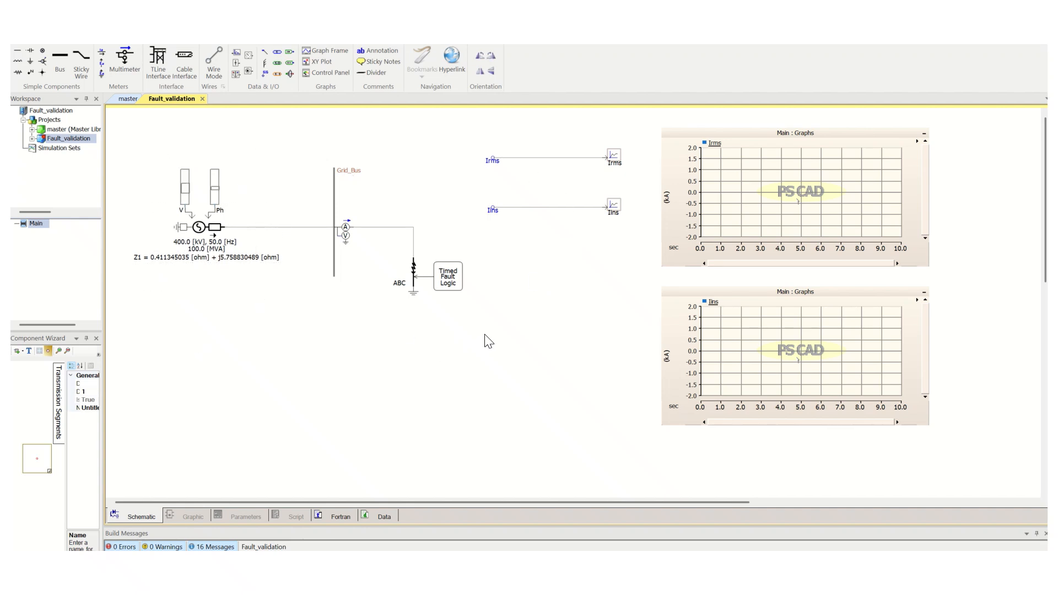
Run the Fault_validation simulation of the circuit.
left_click_drag(491, 340, 375, 243)
left_click(344, 230)
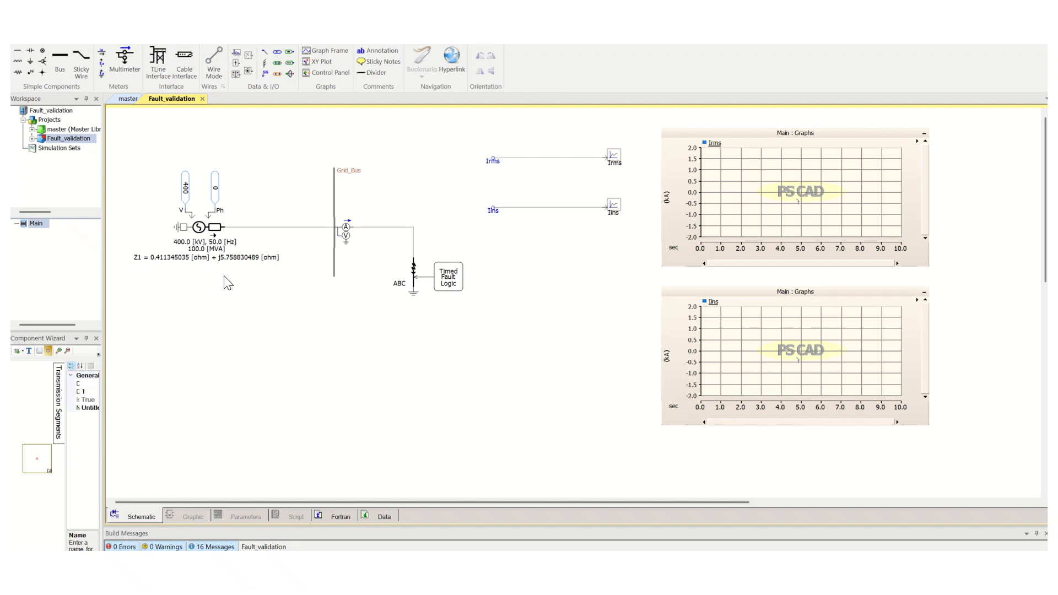
left_click(65, 36)
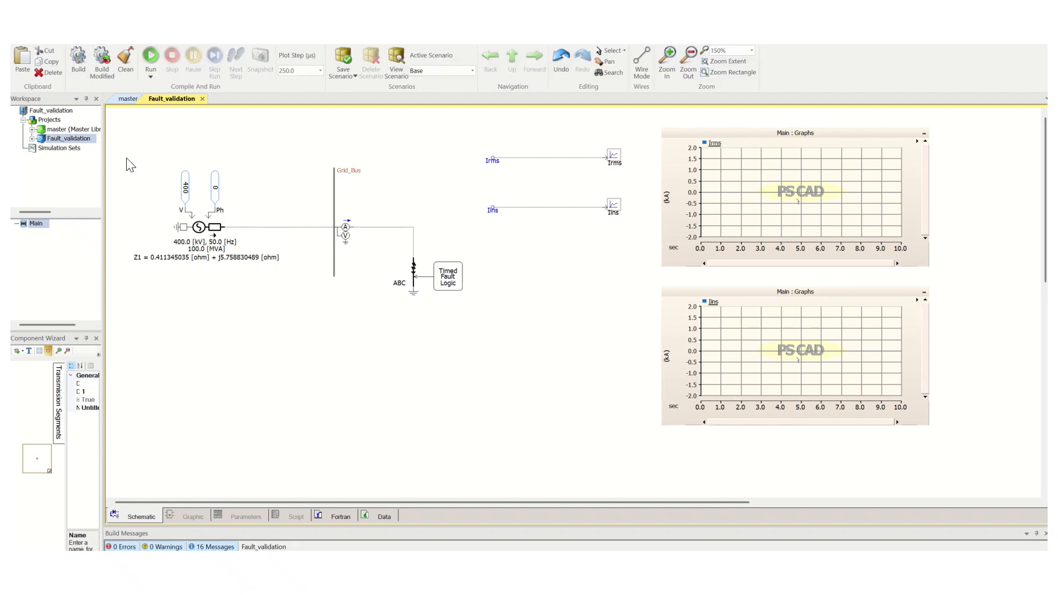
left_click(149, 57)
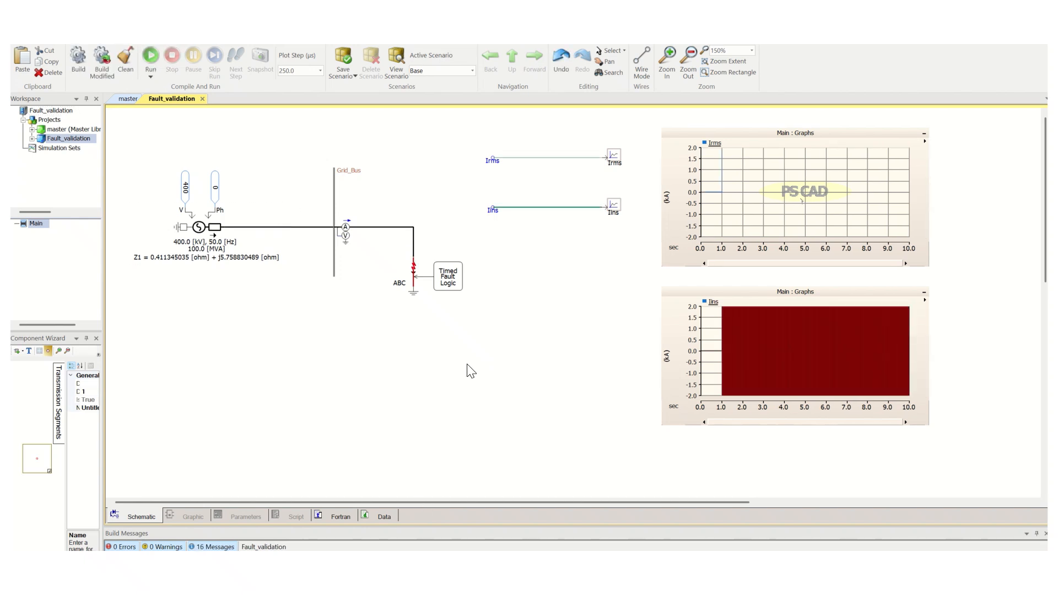
Reset the extents of the Irms and Iins graphs so that both fit their full curves.
left_click(750, 217)
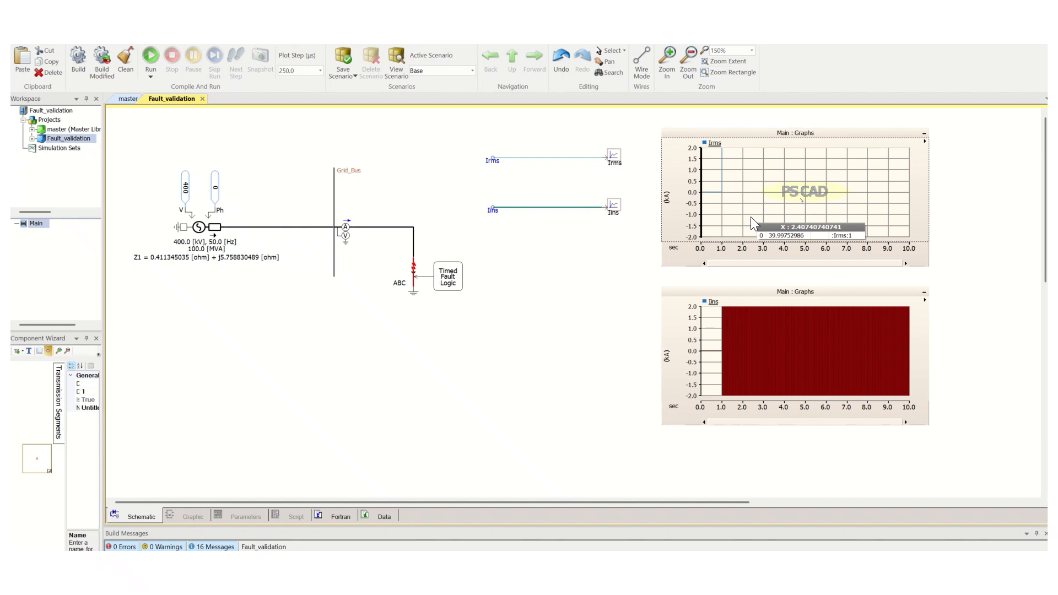
key("r")
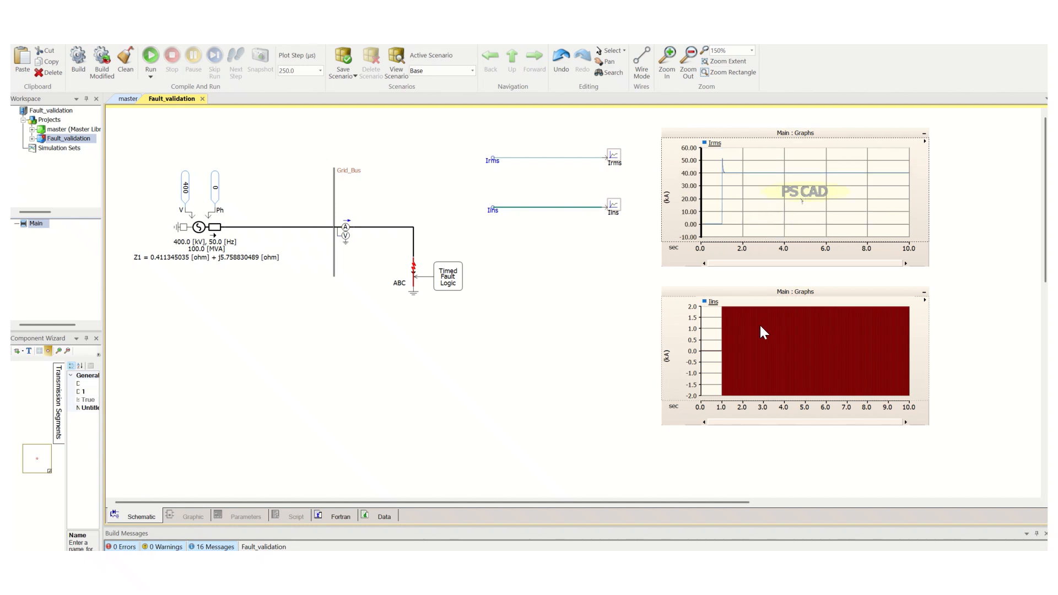
key("r")
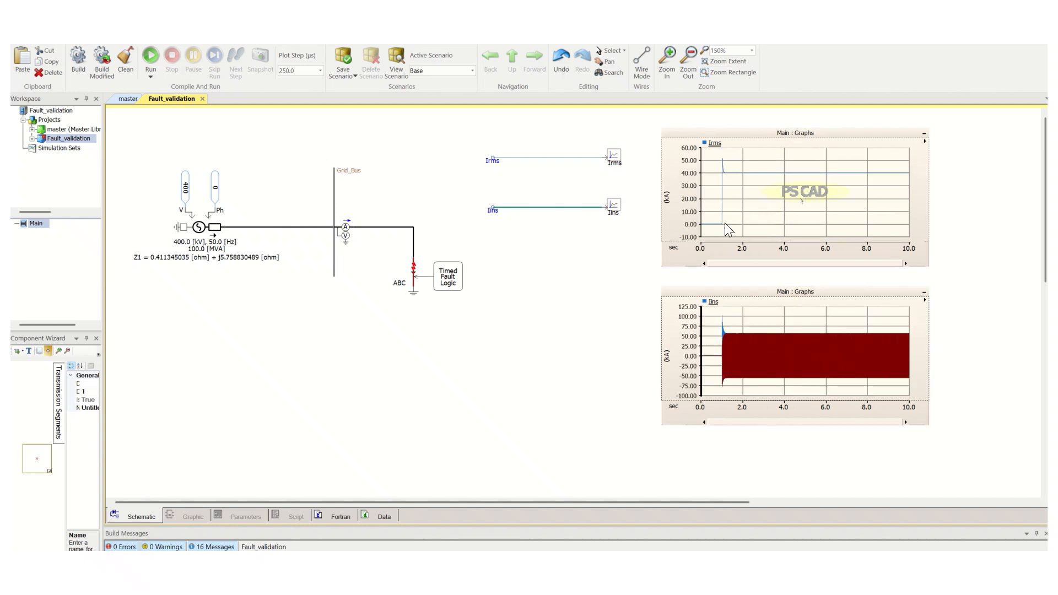
Show markers on both graphs, placing them at about 5 s and 5.6 s, and thicken the Irms curve.
left_click(772, 212)
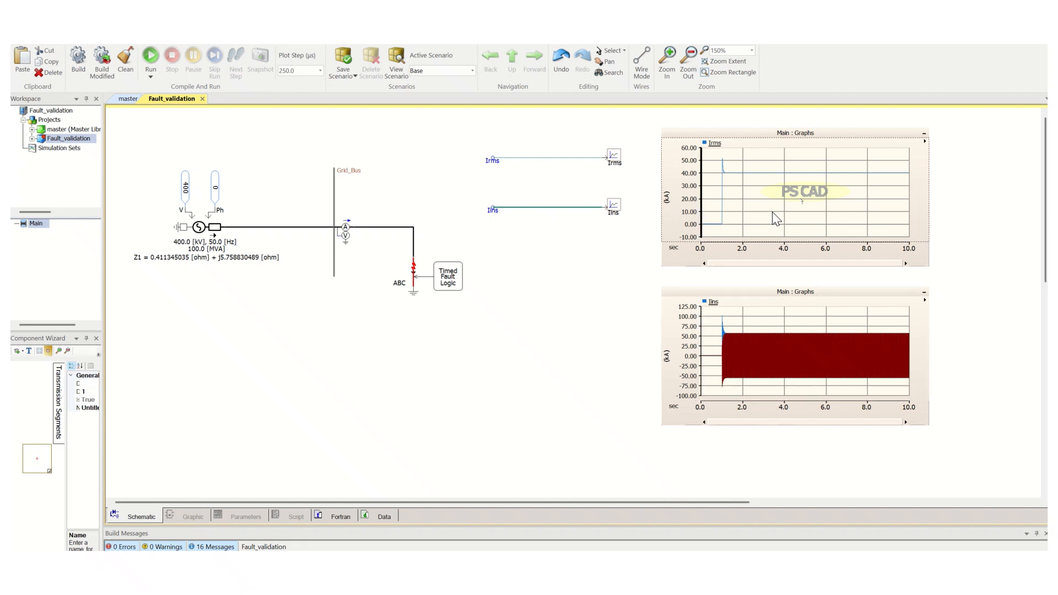
key("m")
key("m")
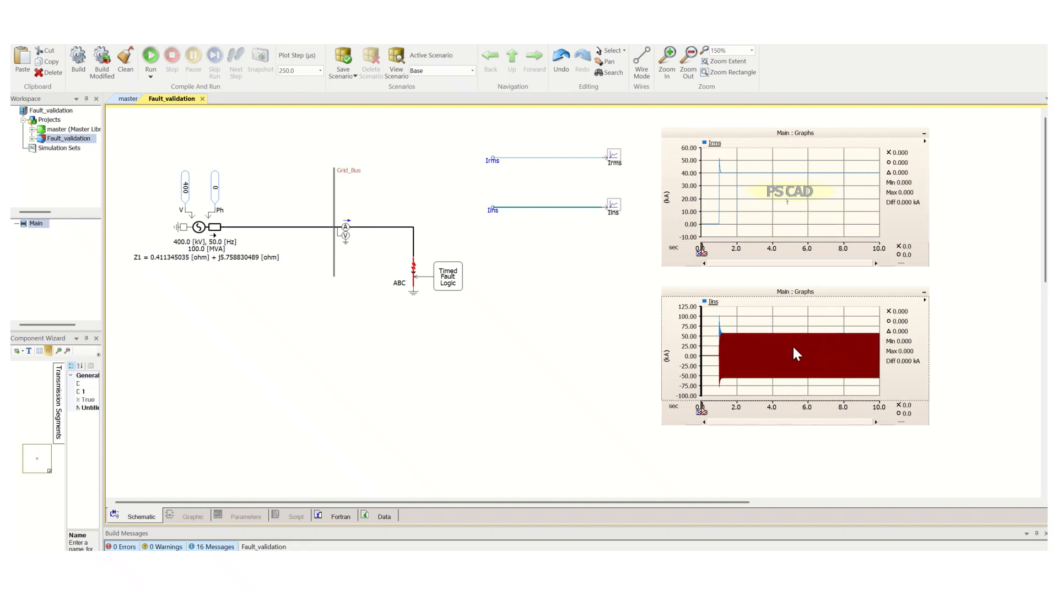
left_click_drag(703, 252, 791, 253)
left_click_drag(710, 256, 804, 255)
left_click_drag(706, 412, 802, 412)
left_click_drag(698, 413, 789, 412)
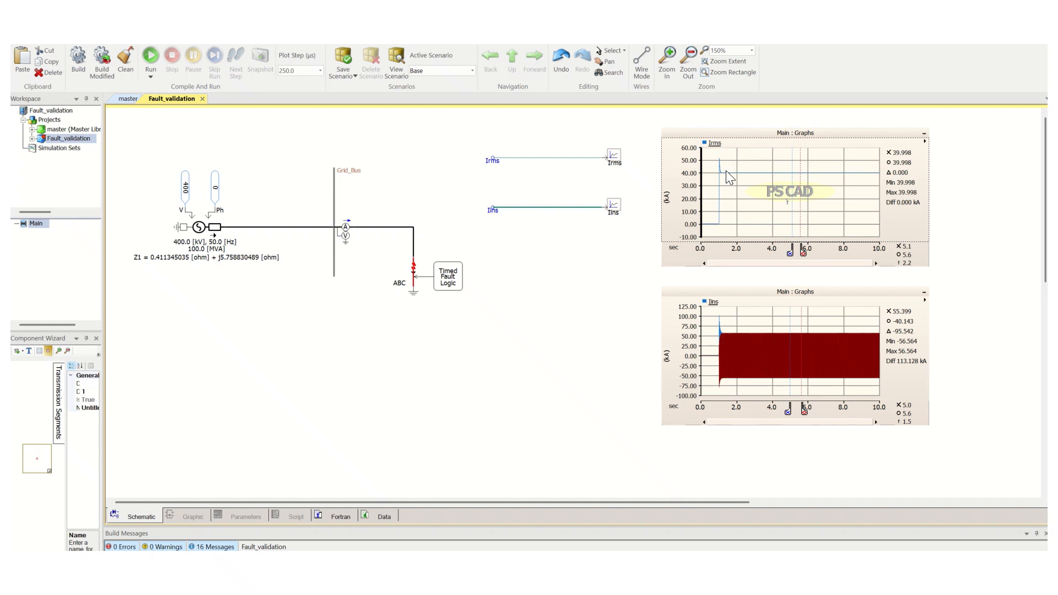
left_click(737, 157)
Check the Time to Apply Fault in the Timed Fault Logic component's parameters.
double_click(447, 287)
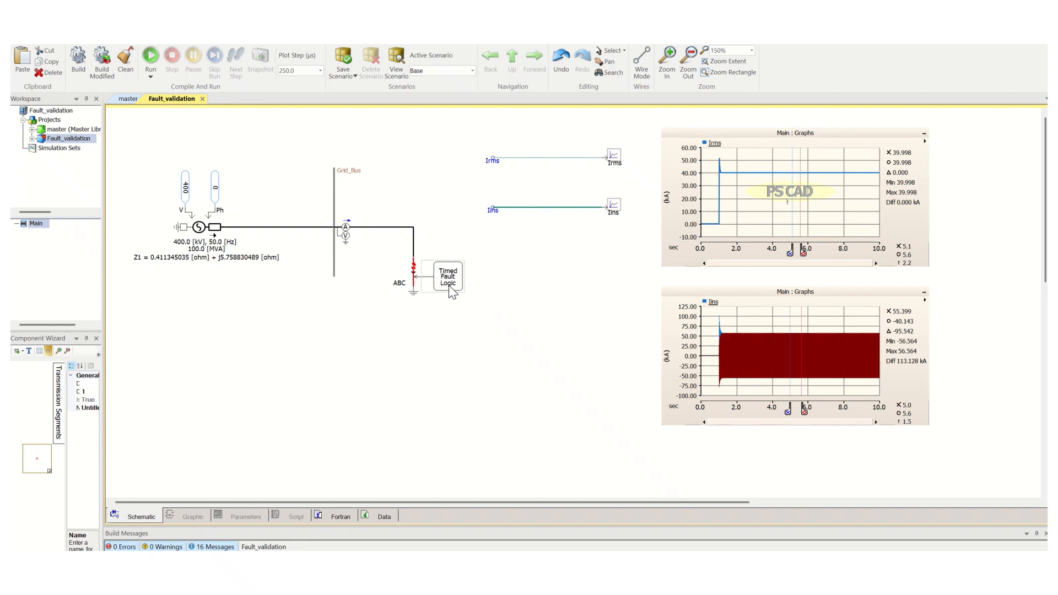
left_click(578, 228)
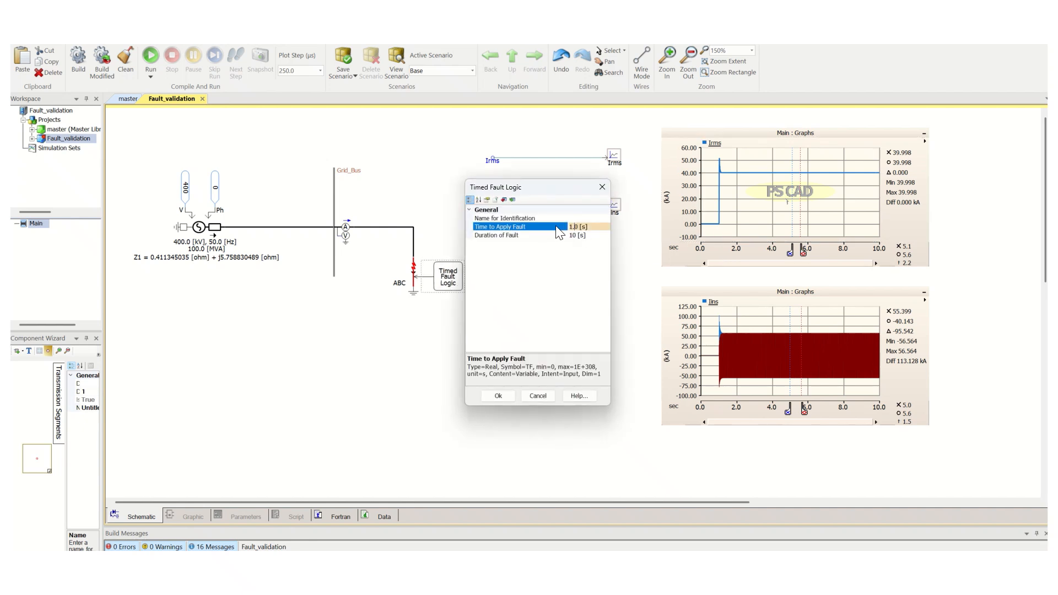
left_click(549, 394)
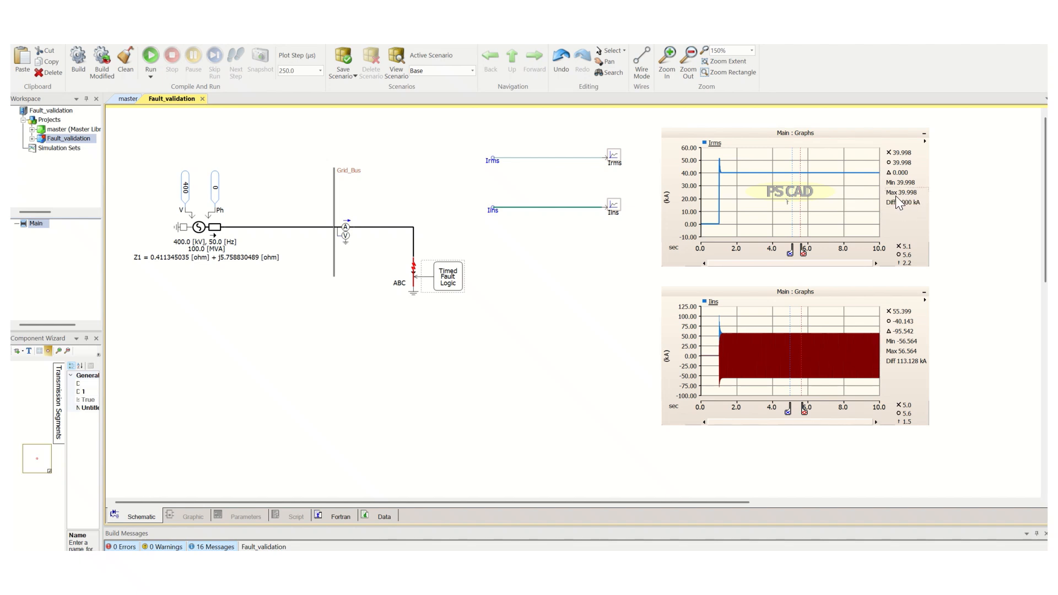
Switch to Excel to check the three-phase short-circuit current in B5, and return to PSCAD to examine the Iins graph's marker readings.
key("alt+Tab")
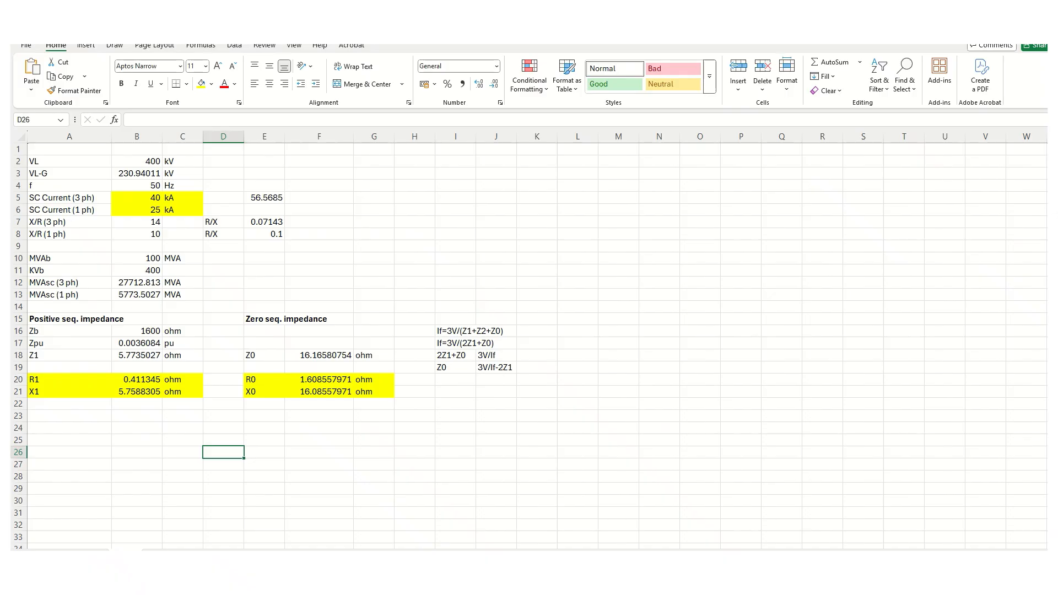
left_click(148, 201)
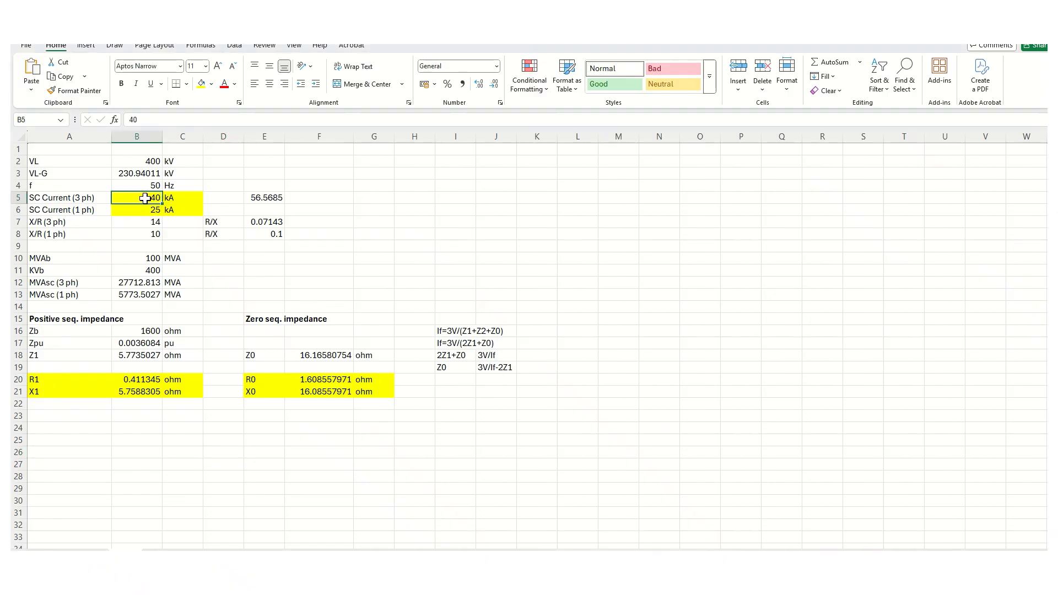
left_click_drag(145, 198, 191, 198)
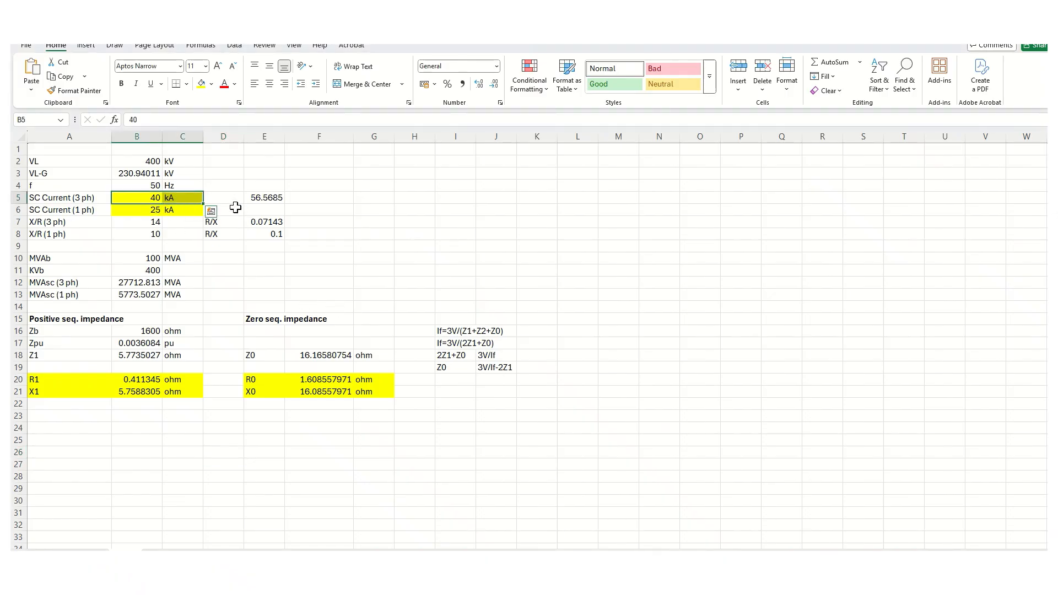
left_click(150, 199)
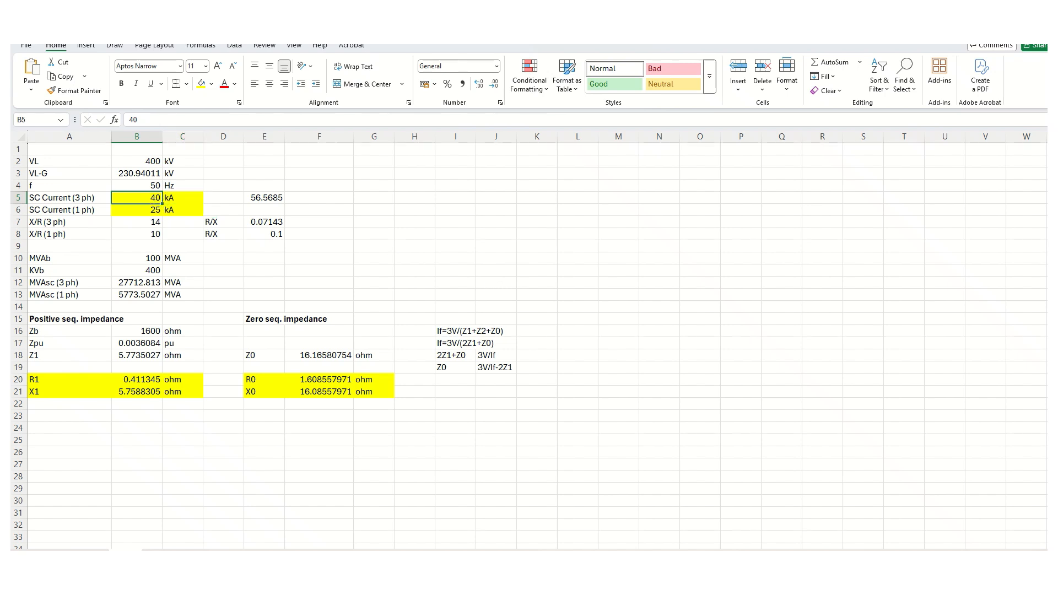
key("alt+Tab")
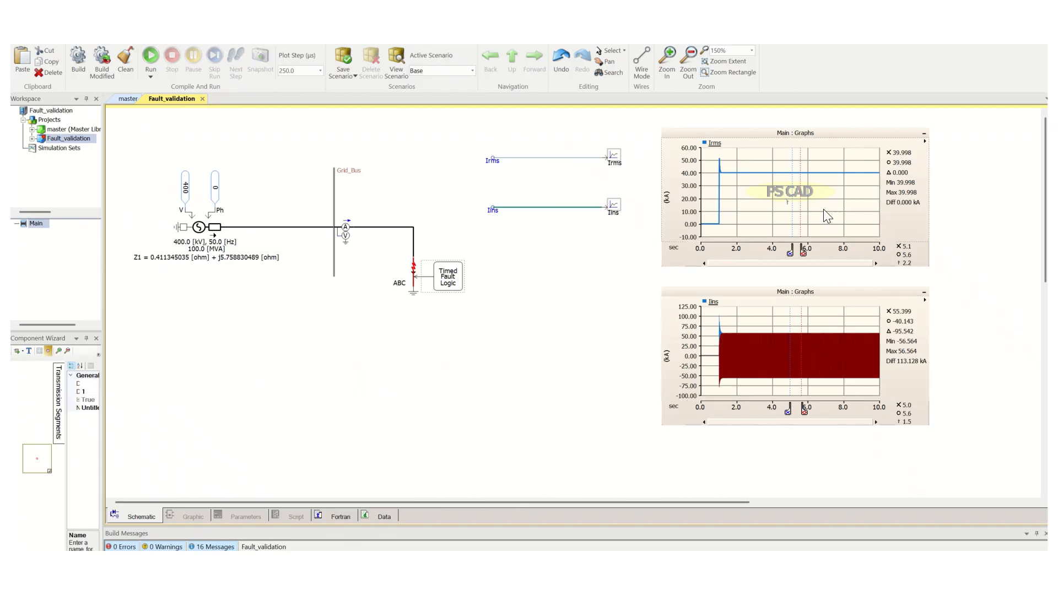
left_click(758, 291)
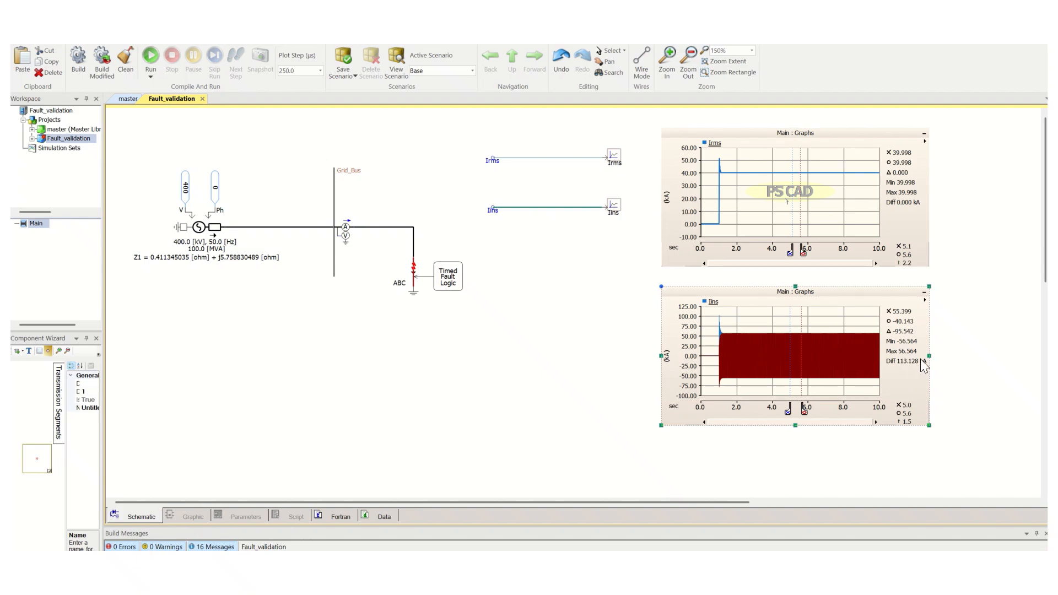
Switch to Excel and re-enter the peak three-phase short-circuit current in E5 as =SQRT(2)*B5.
key("alt+Tab")
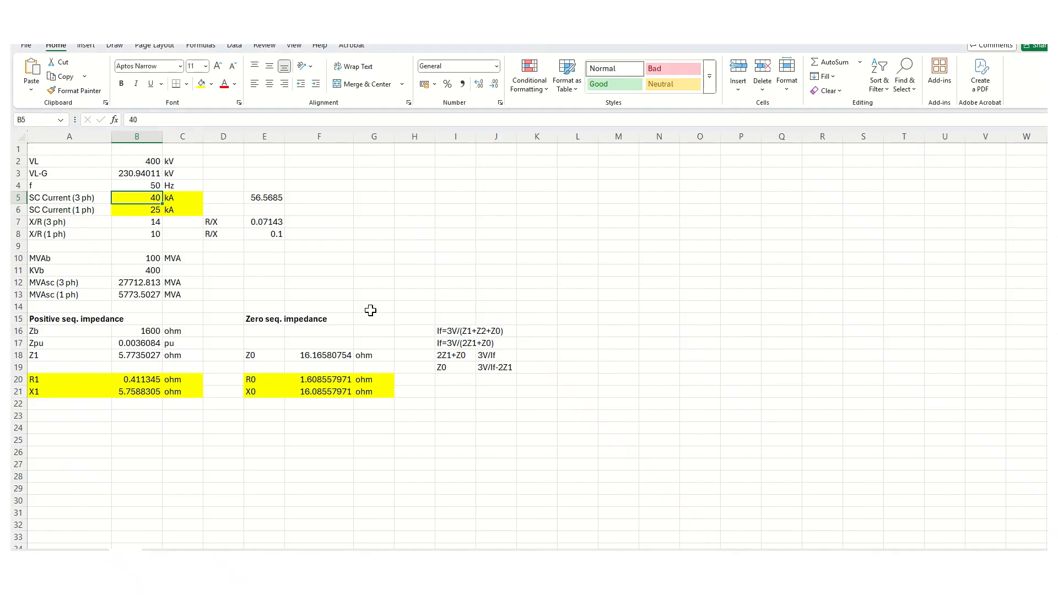
left_click(271, 200)
key("Delete")
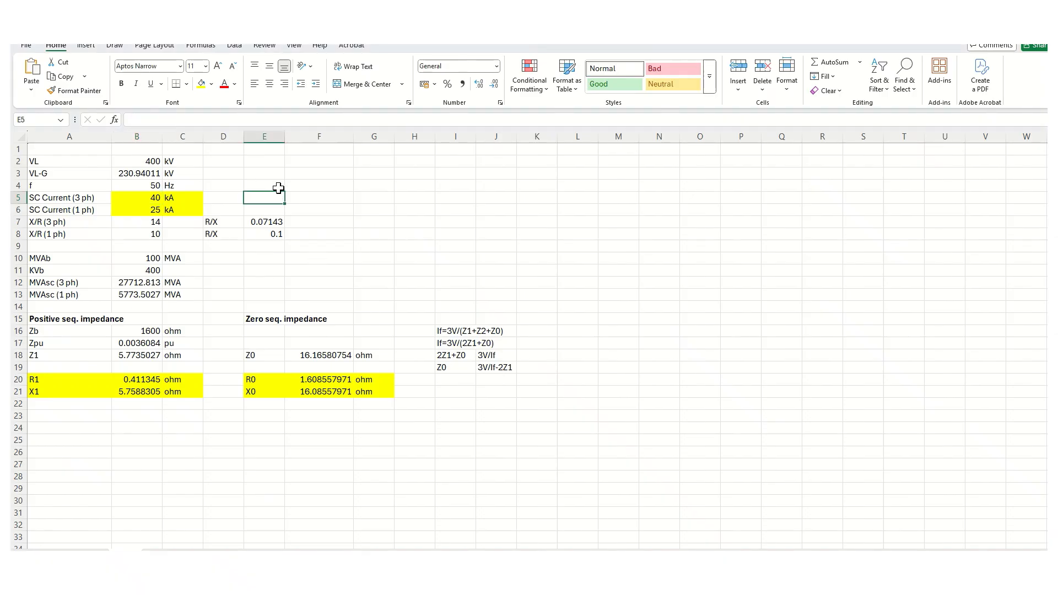
type("=sqrt")
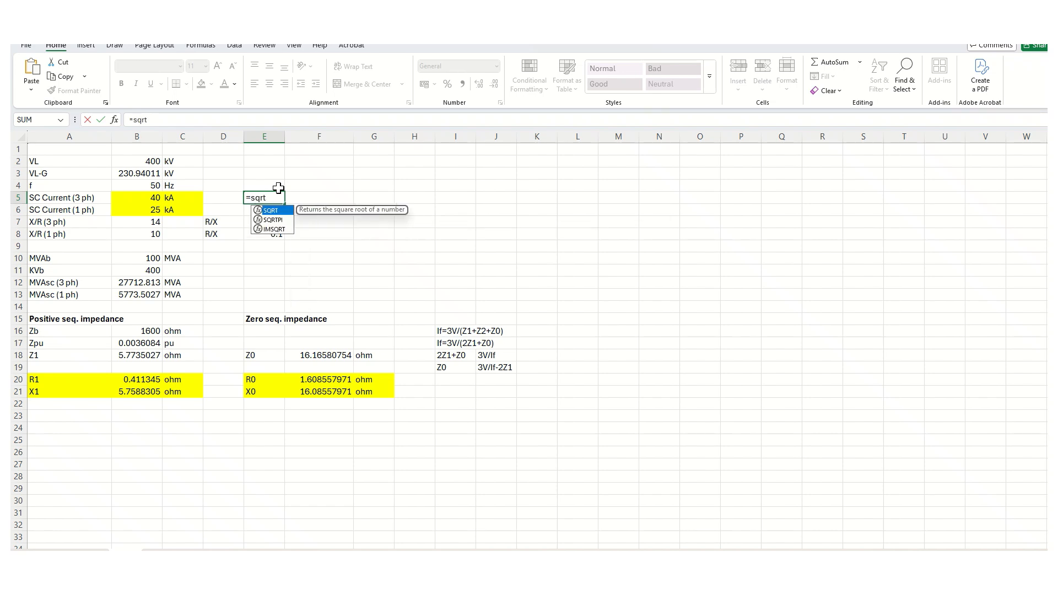
key("Tab")
type("2")
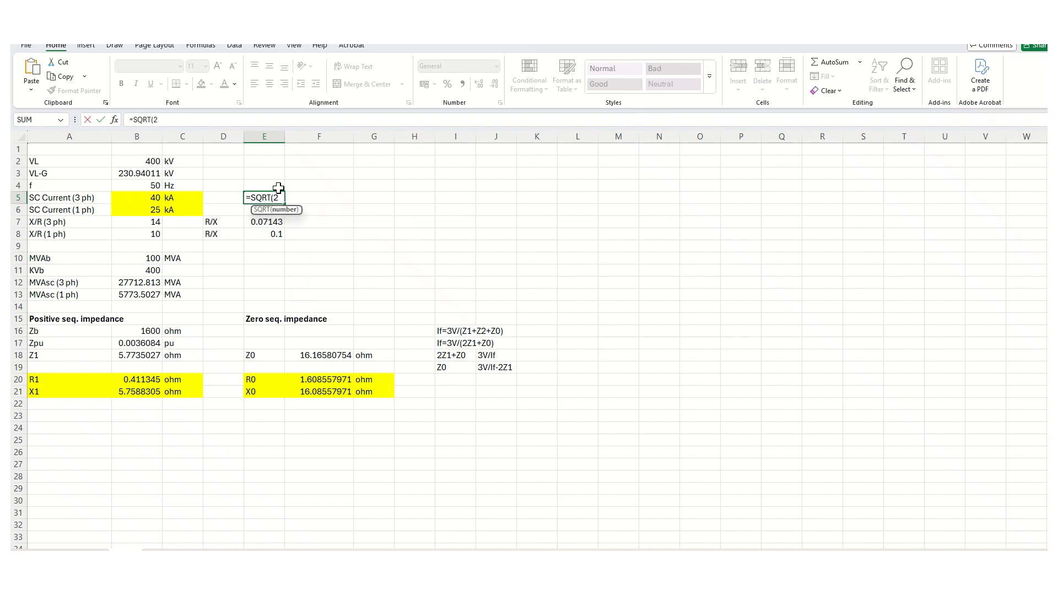
type(")")
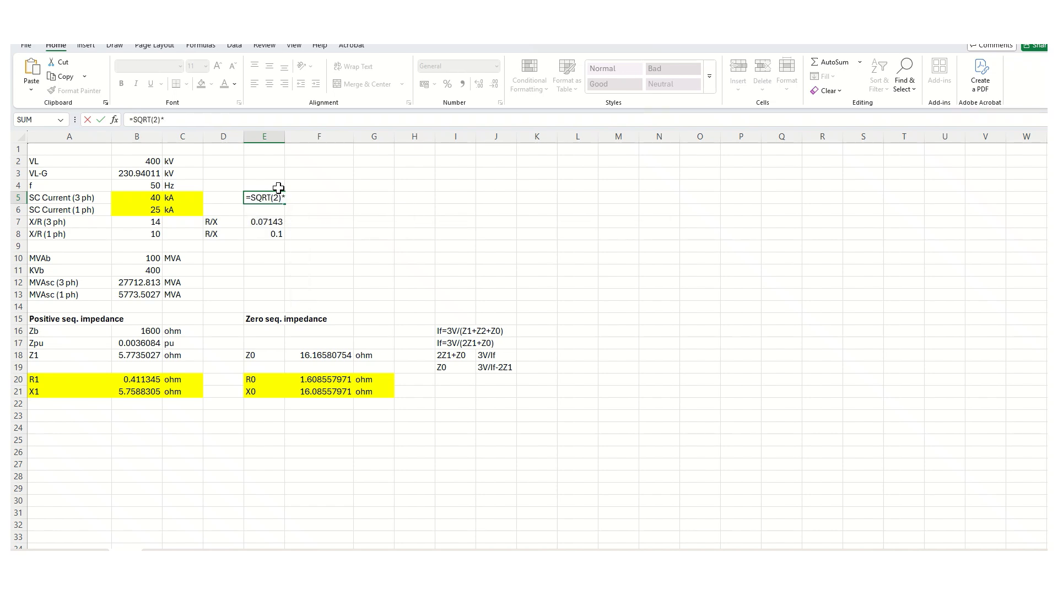
type("*")
left_click(156, 198)
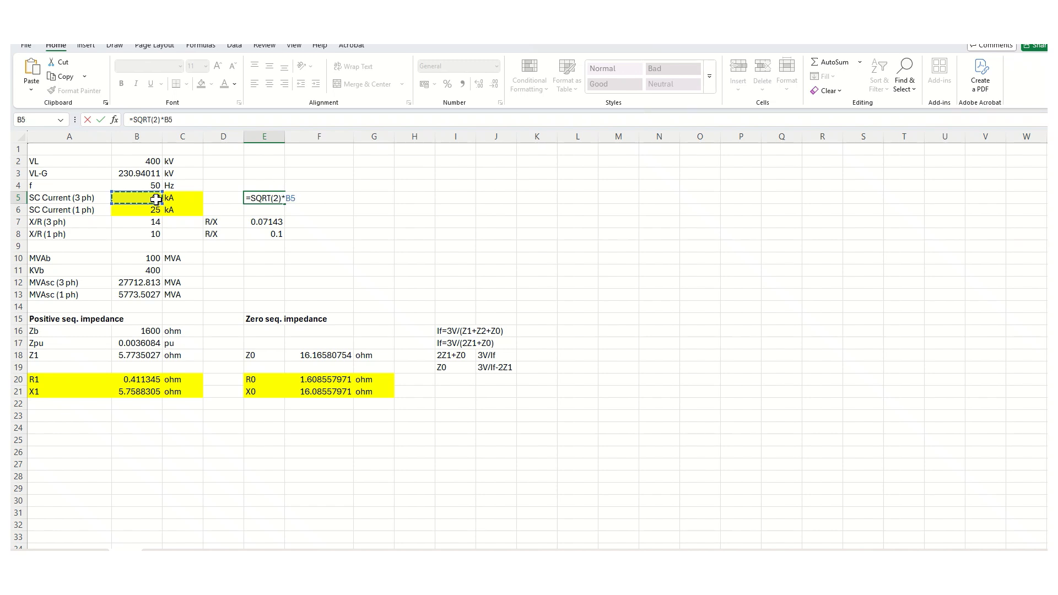
key("Return")
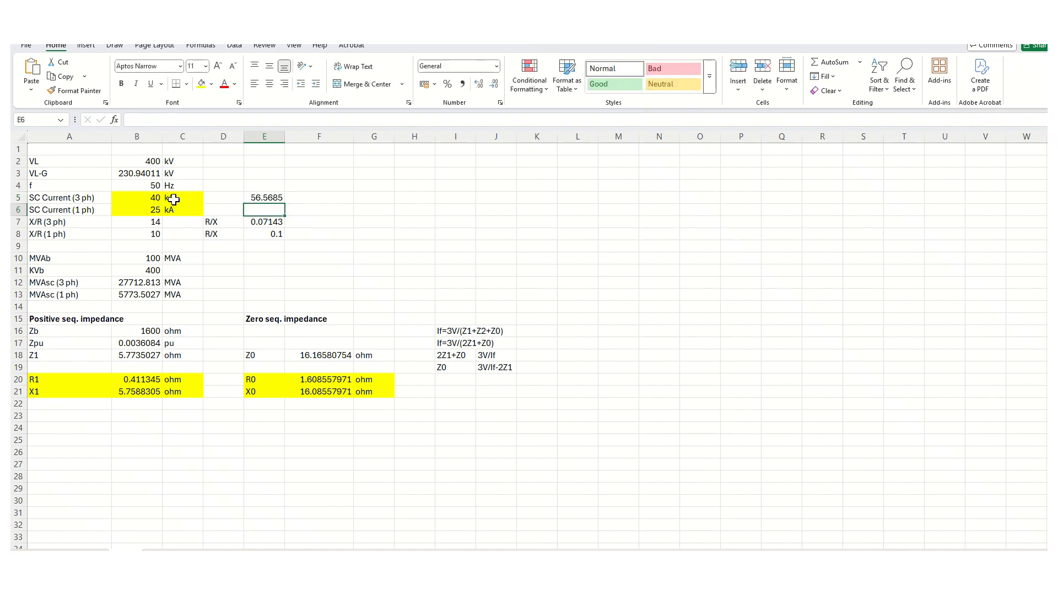
left_click(279, 199)
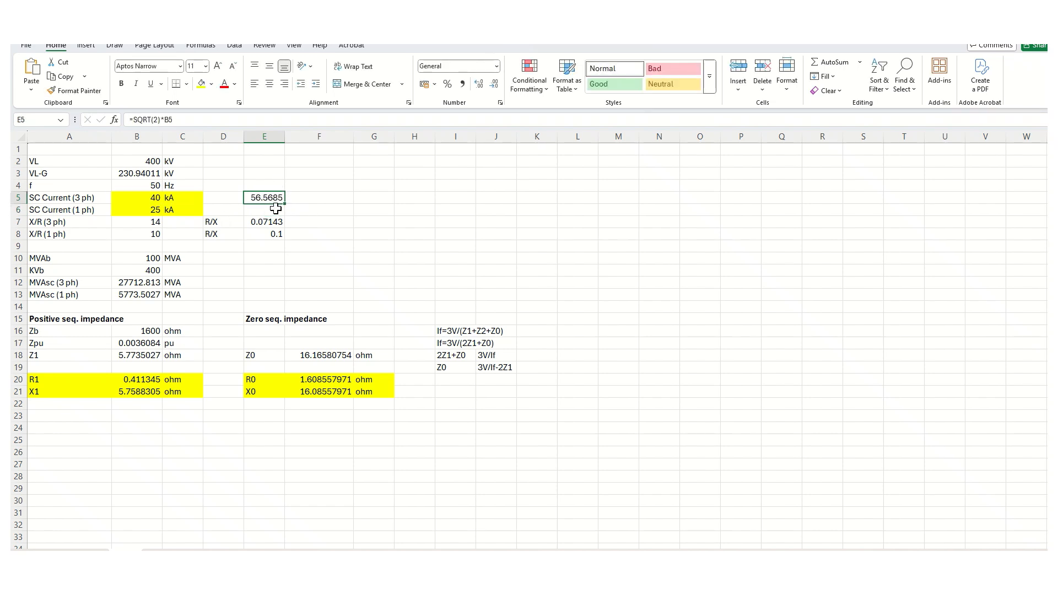
Switch to PSCAD to review the three-phase fault circuit and return to the Excel short-circuit sheet.
key("alt+Tab")
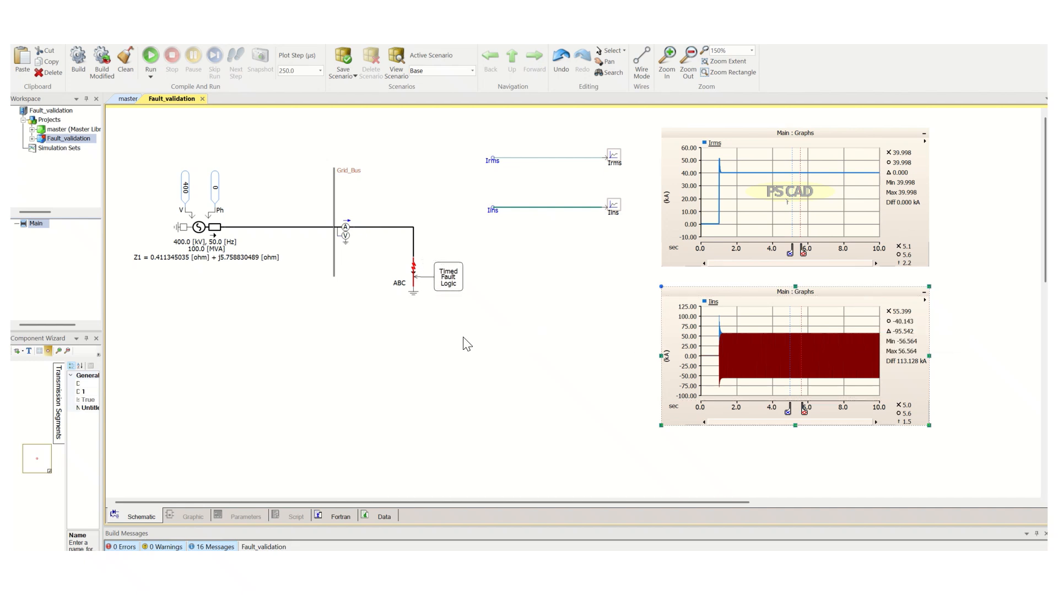
left_click_drag(490, 338, 138, 155)
left_click(370, 345)
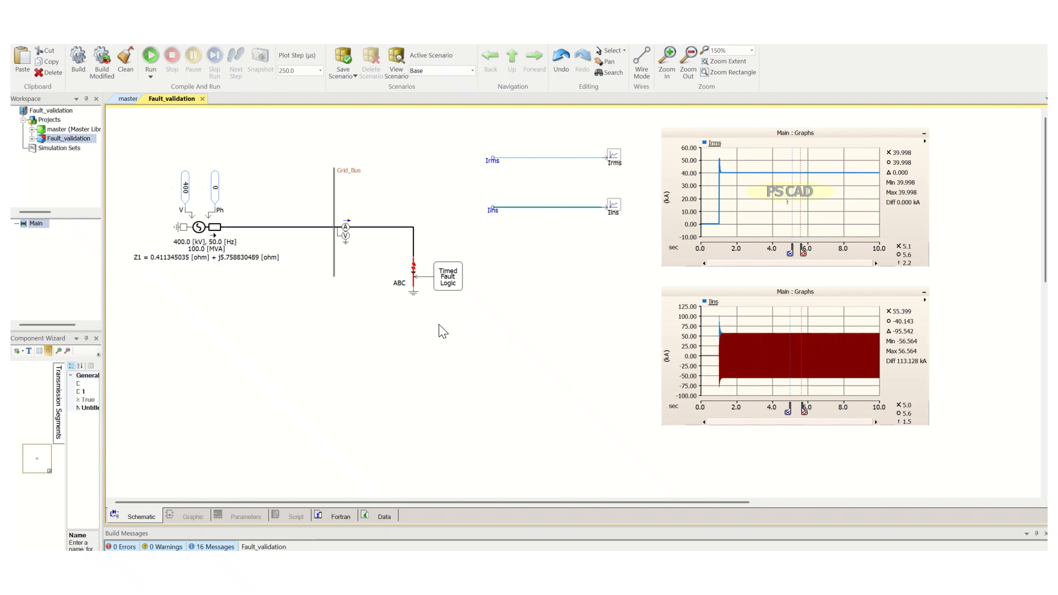
key("alt+Tab")
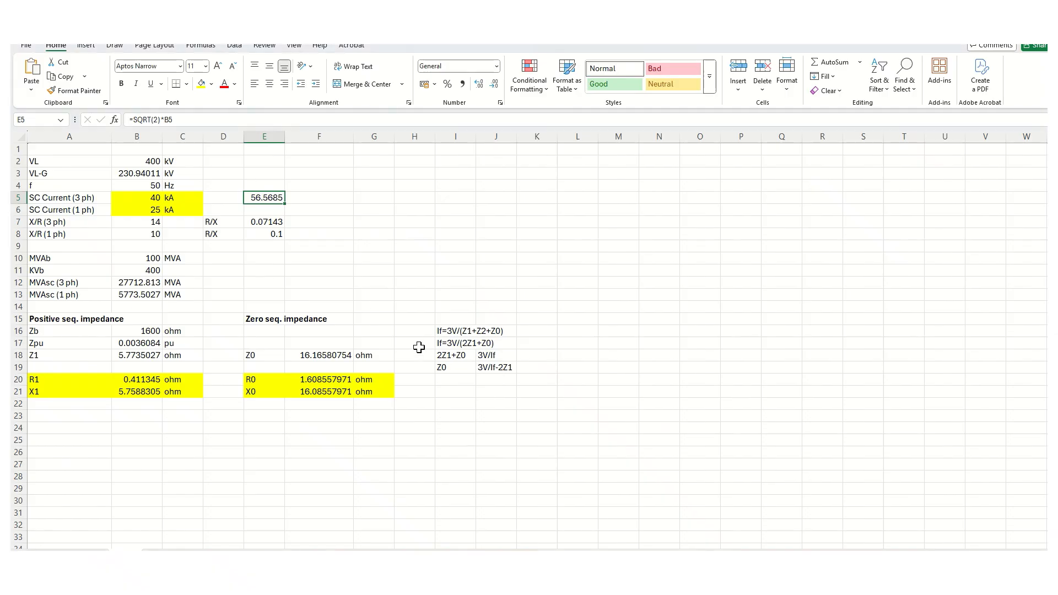
Check the single-phase short-circuit current in B6, switch to PSCAD and set the three-phase fault's "Is this Fault to Neutral?" option to Yes.
left_click(147, 209)
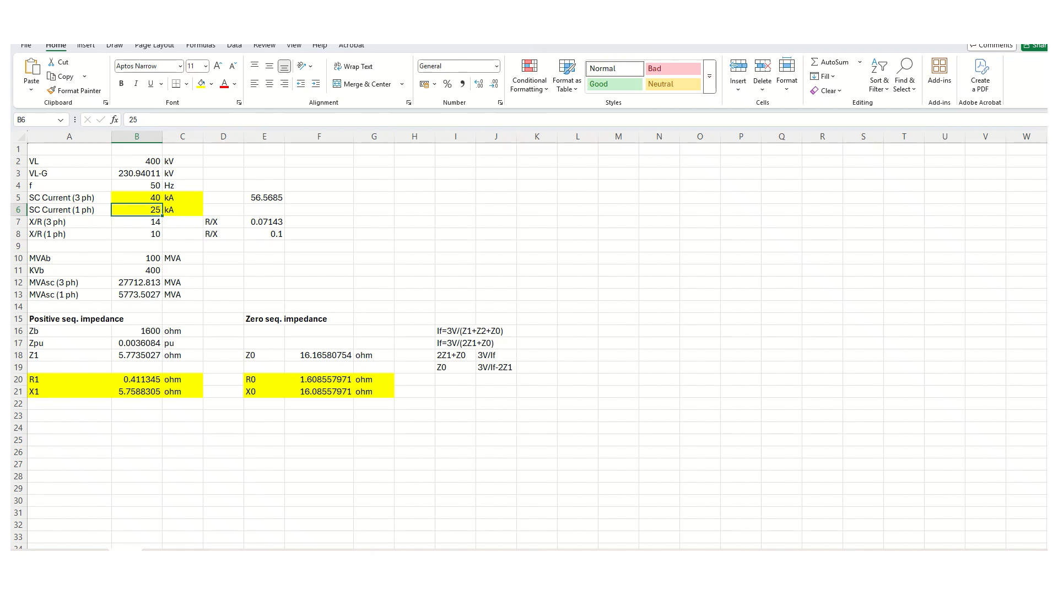
key("alt+Tab")
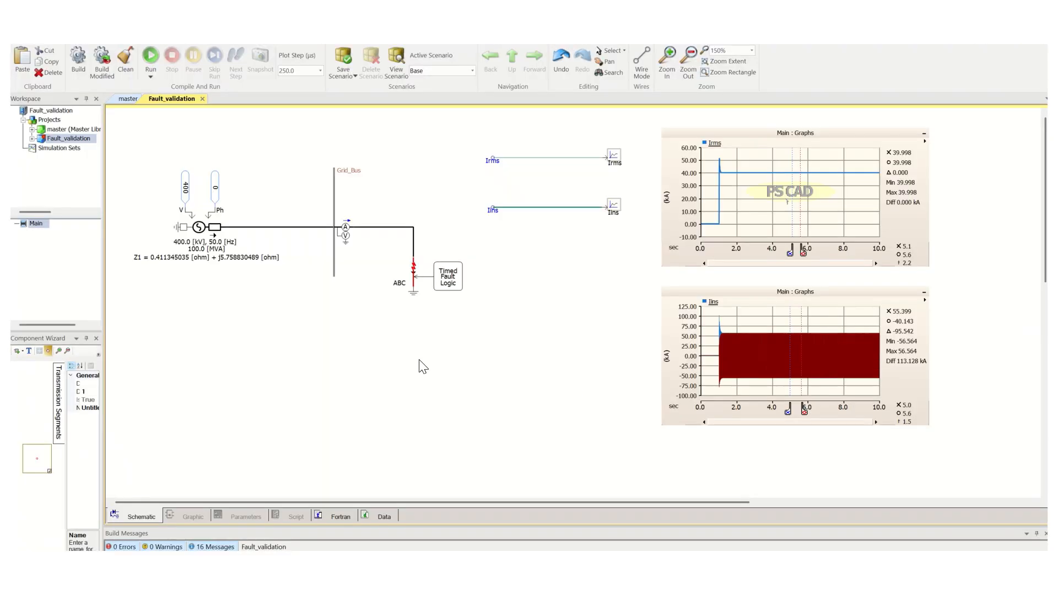
double_click(420, 276)
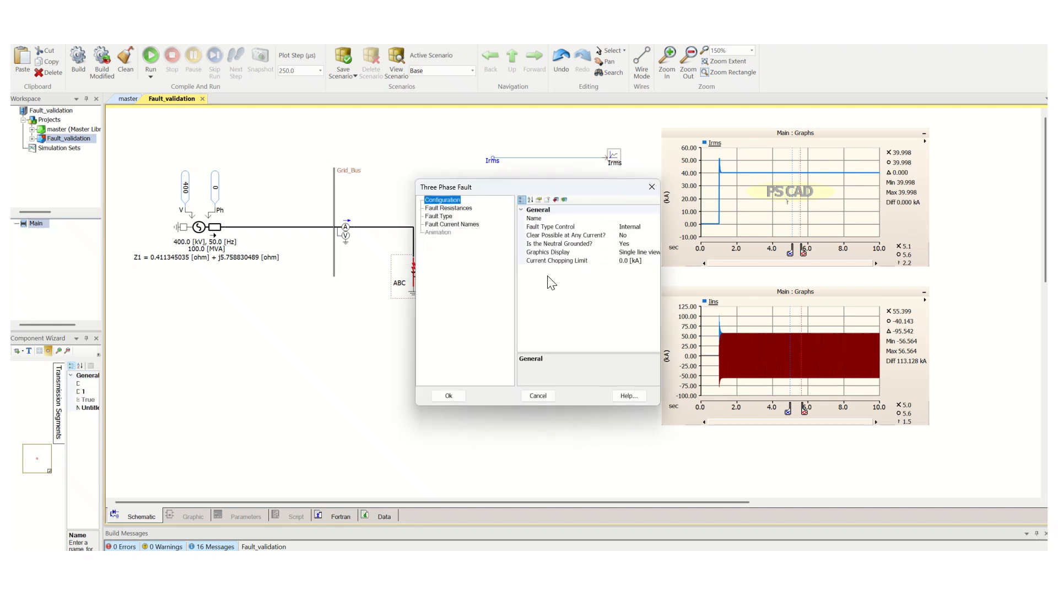
left_click(435, 216)
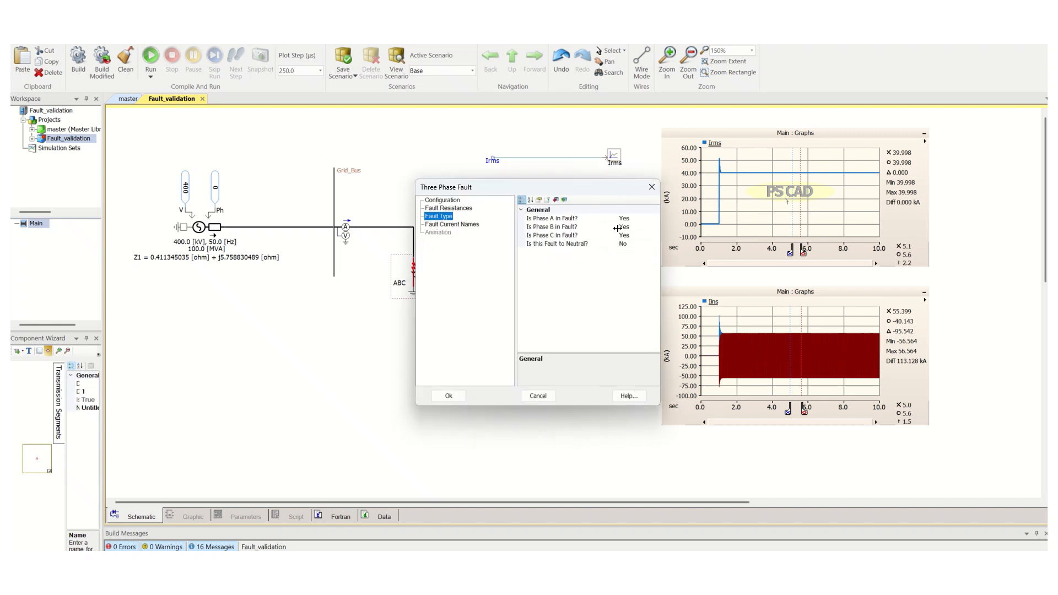
left_click(646, 219)
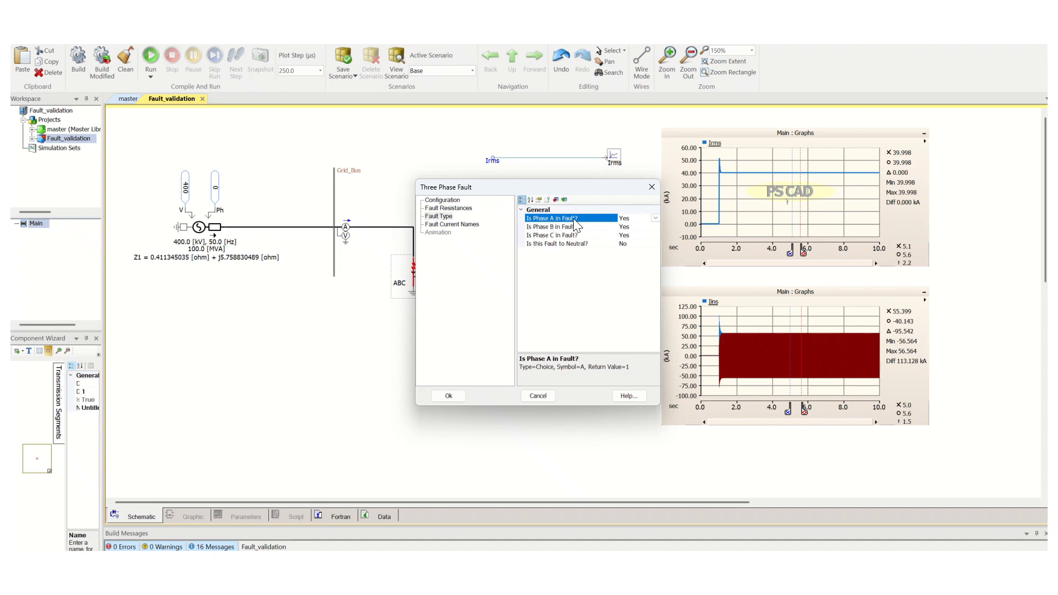
left_click(643, 244)
left_click(656, 244)
left_click(634, 259)
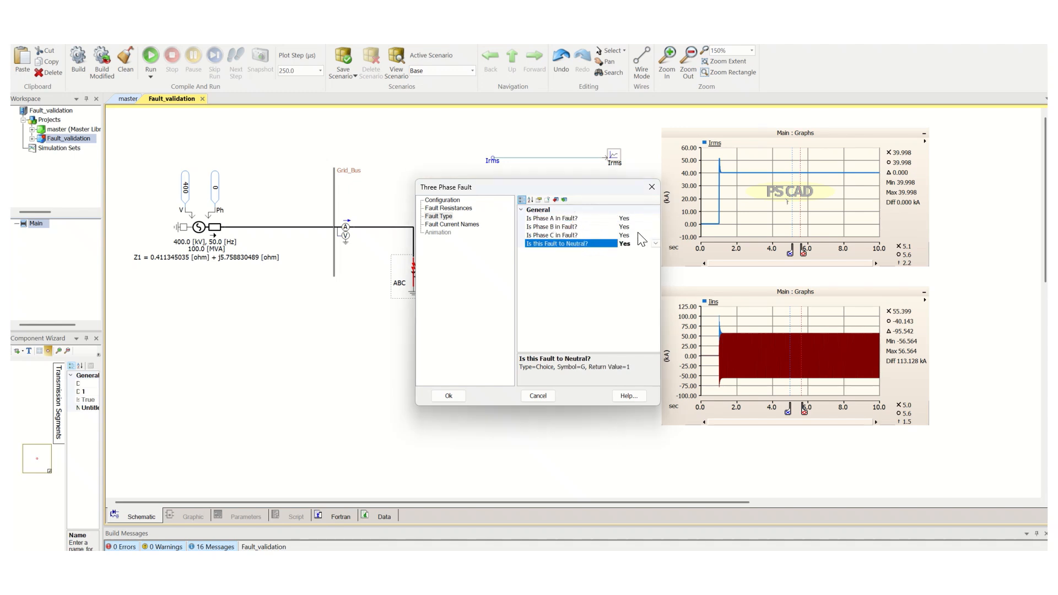
Set Phase B and Phase C in Fault to No, leaving Phase A at Yes, and accept the fault settings.
left_click(643, 226)
left_click(655, 226)
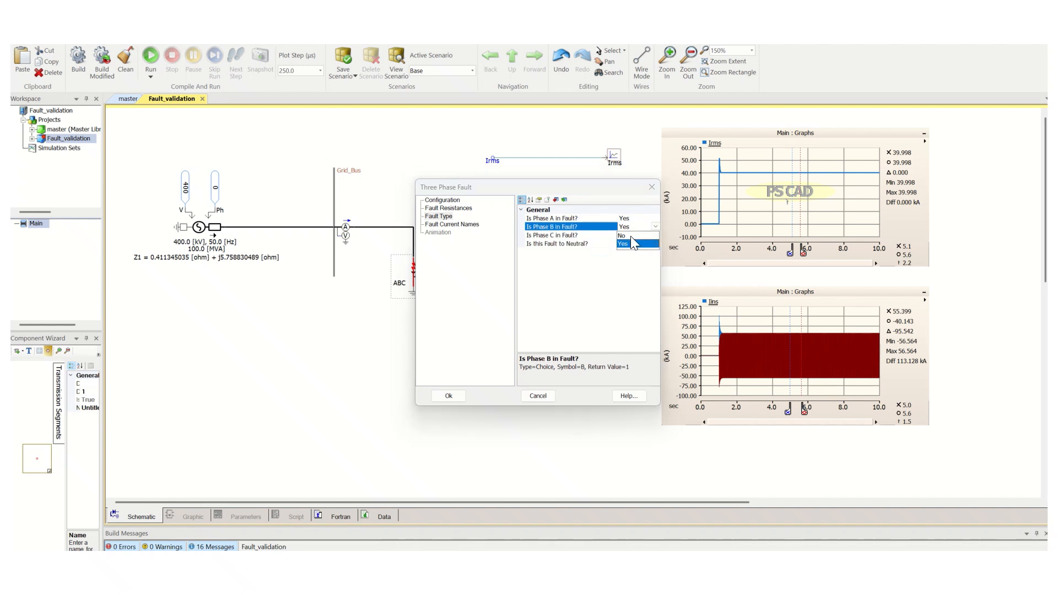
left_click(630, 236)
left_click(642, 234)
left_click(655, 235)
left_click(638, 244)
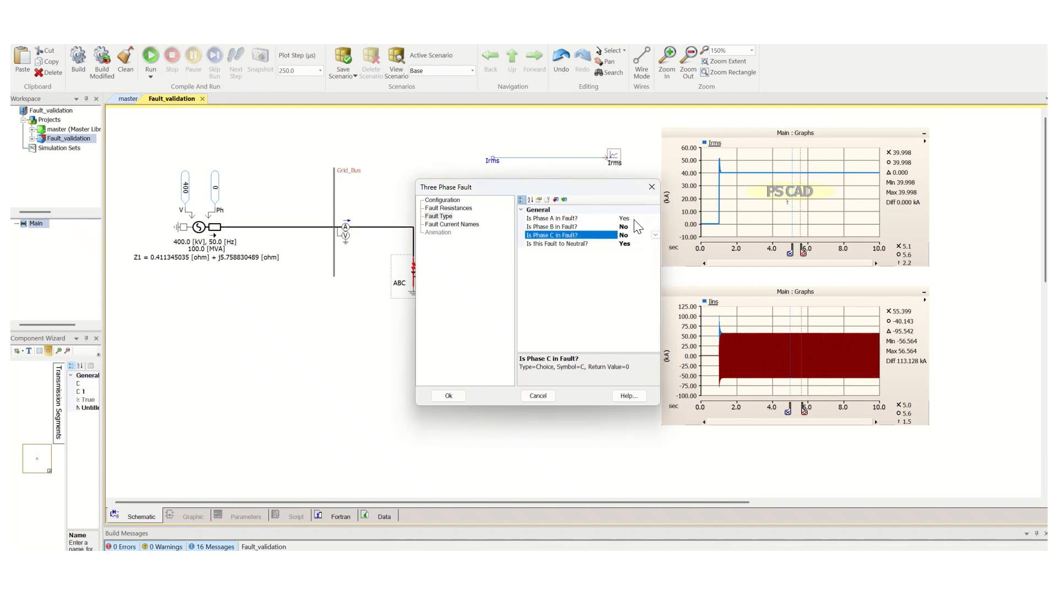
left_click(633, 219)
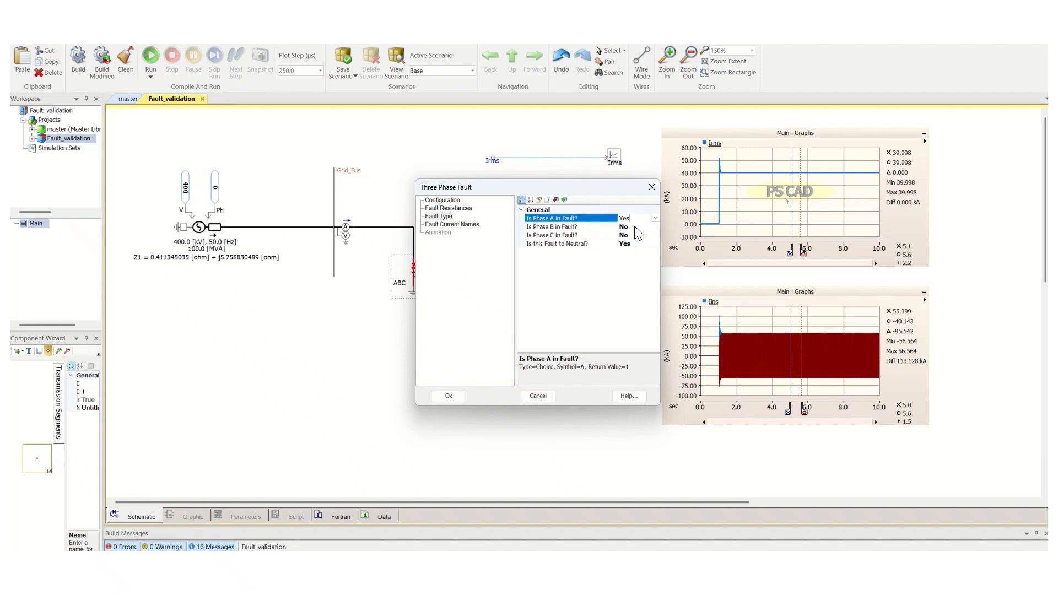
left_click(458, 394)
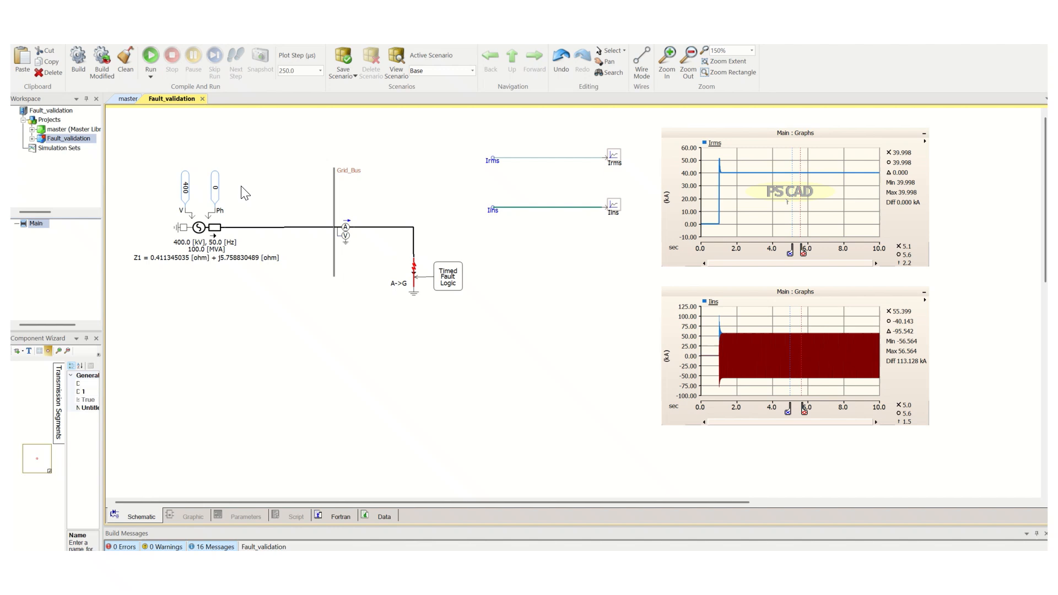
Run the simulation and fit the vertical axes of the Irms and Iins graphs to their curves.
left_click(154, 63)
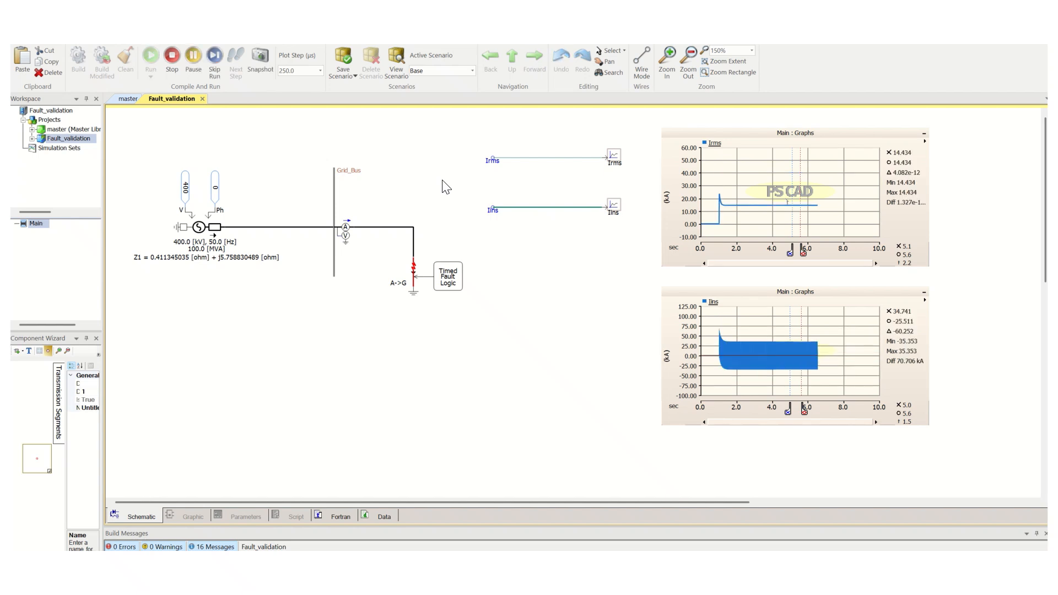
left_click(754, 219)
key("y")
left_click(777, 330)
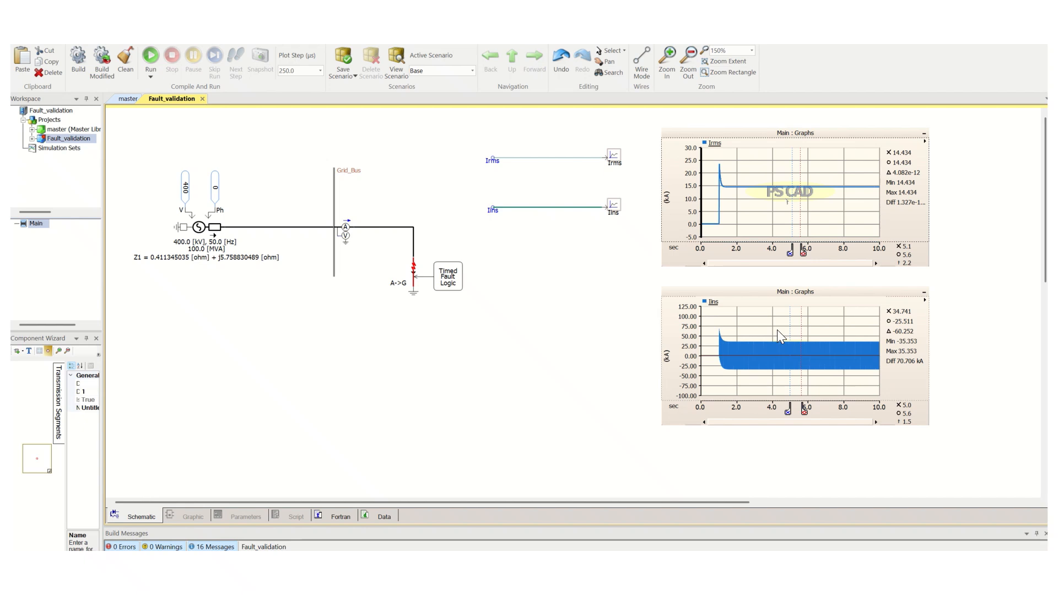
key("y")
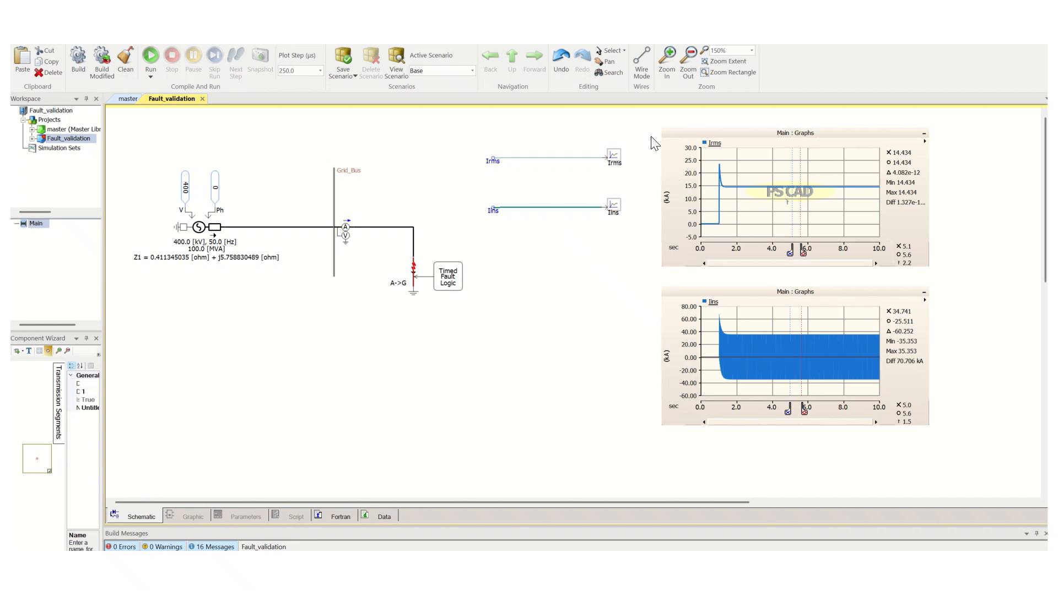
left_click_drag(649, 116, 939, 277)
Draw a short vertical wire down from the Iins signal and place a data tap on it.
left_click(207, 47)
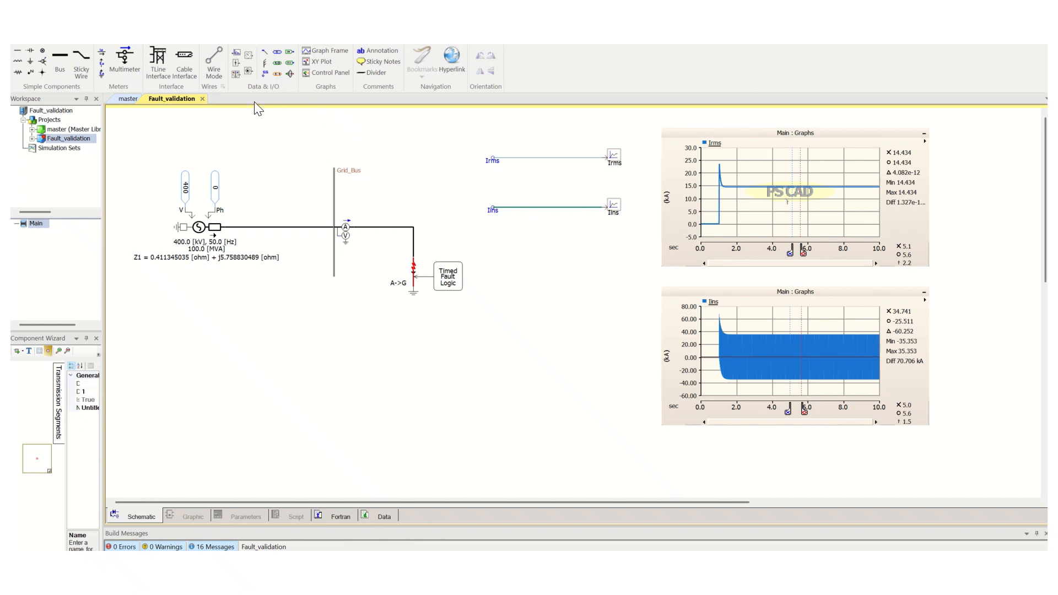
key("ctrl+w")
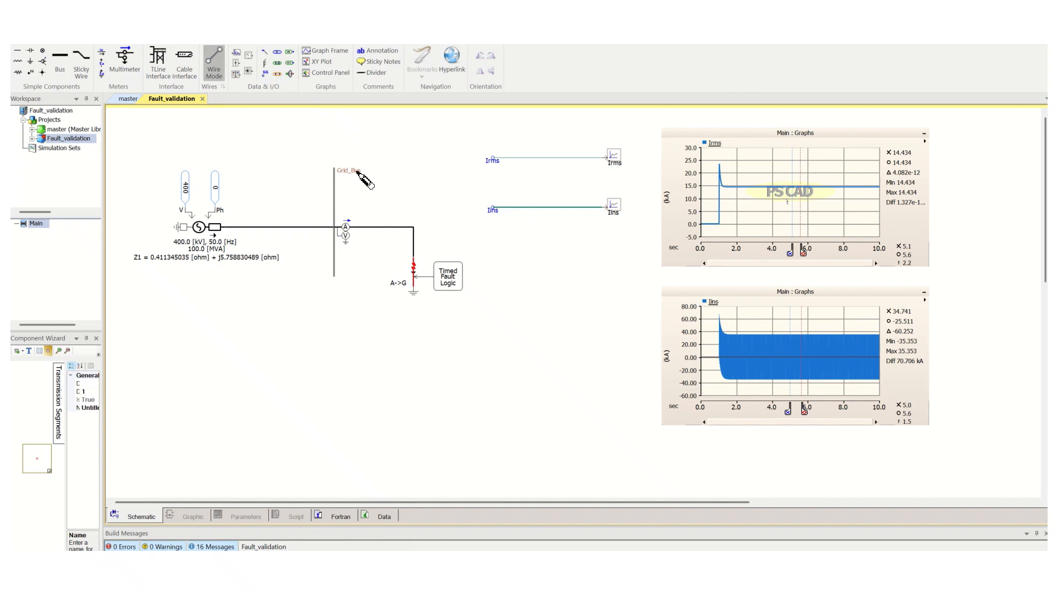
left_click(493, 218)
right_click(492, 262)
key("Escape")
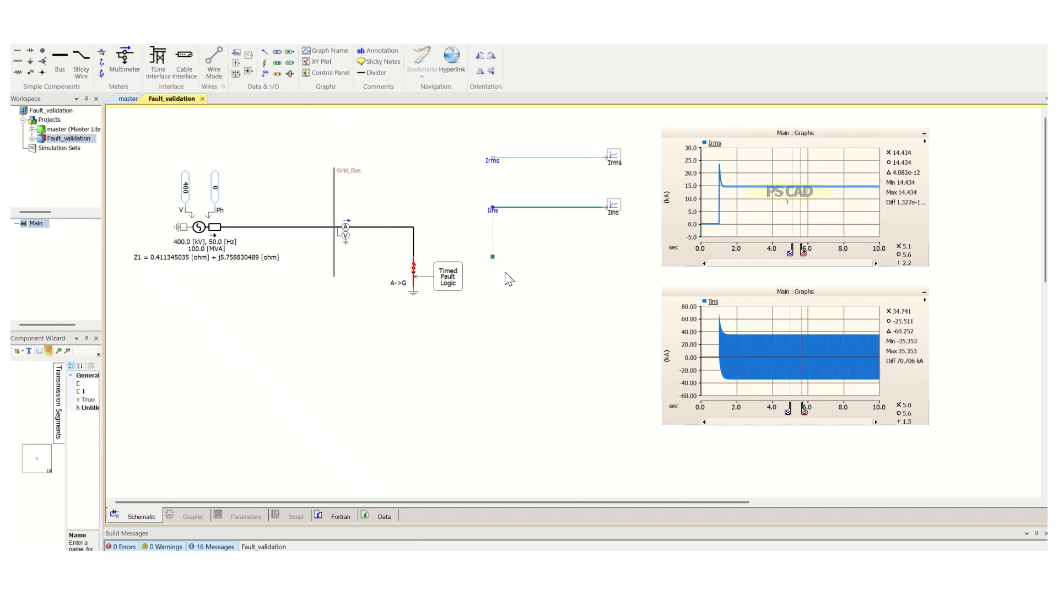
left_click(505, 272)
left_click(265, 51)
left_click(493, 229)
Copy the Single Phase RMS Meter from the master library's meters and place it at the Iins data tap's output.
left_click(133, 99)
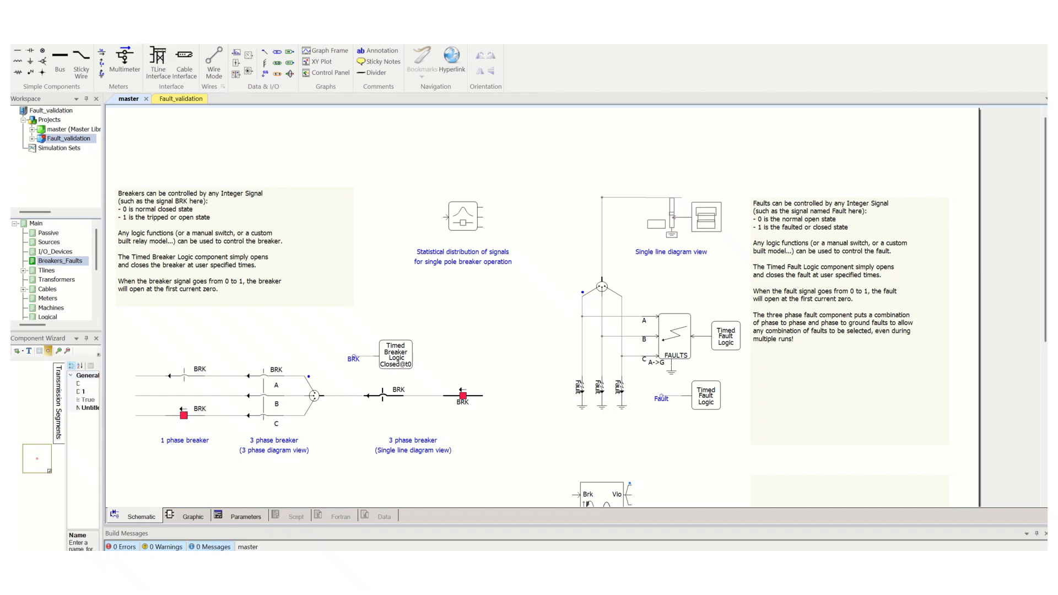
left_click(120, 30)
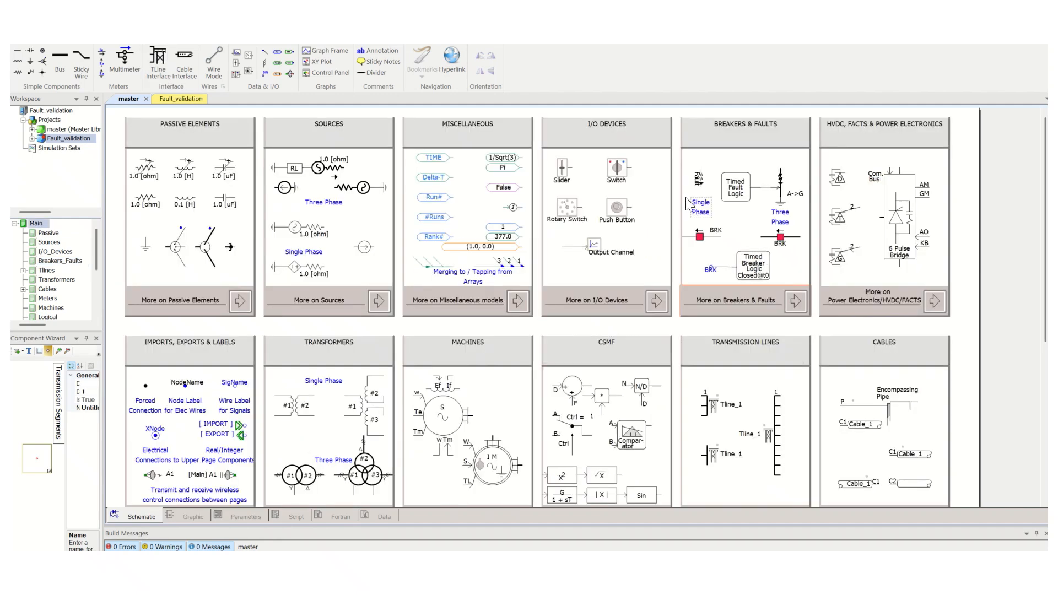
scroll(371, 241, "down", 5)
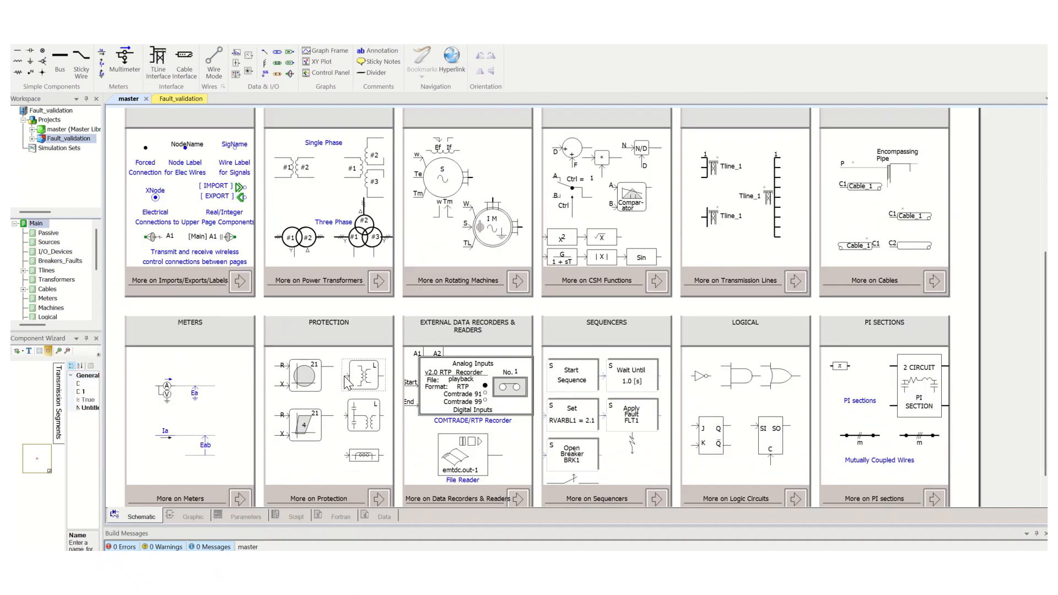
left_click(240, 462)
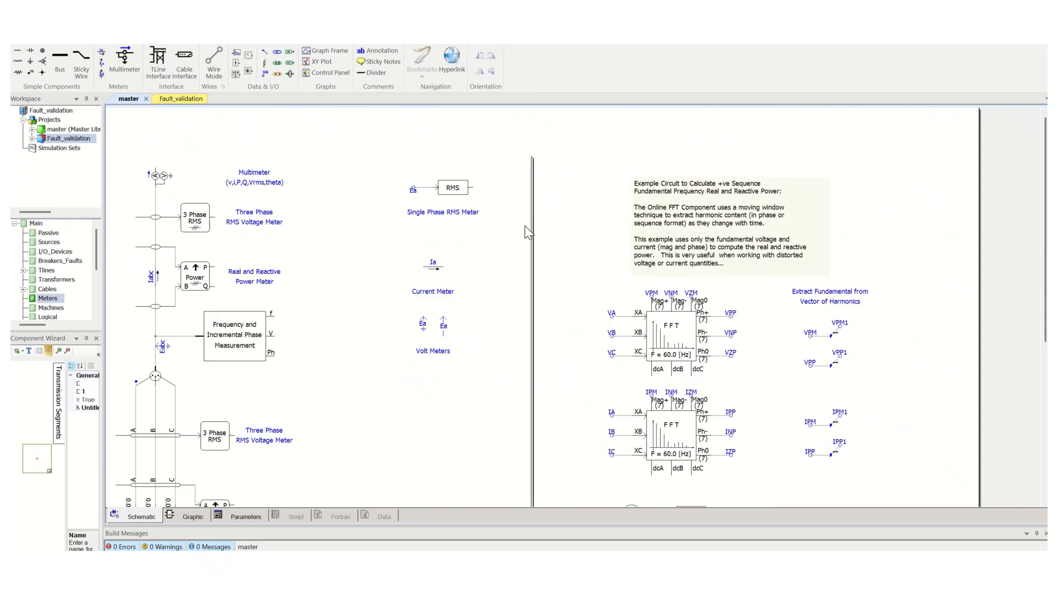
left_click(193, 101)
key("ctrl+v")
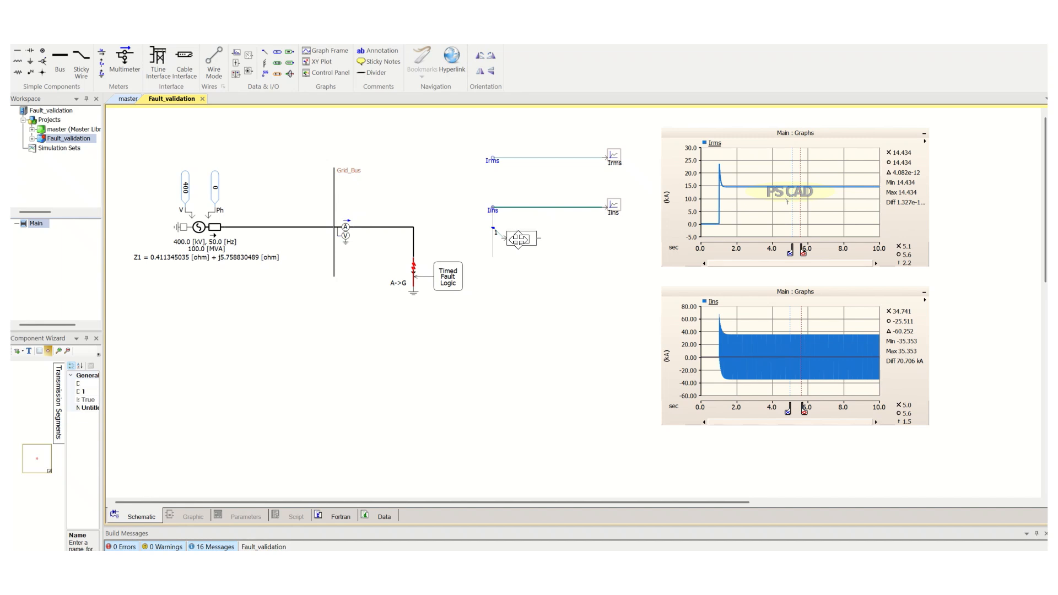
left_click(518, 239)
Set the RMS meter's Meter Type to Digital and its Fundamental Frequency to 50 Hz.
double_click(523, 243)
left_click(594, 229)
left_click(606, 227)
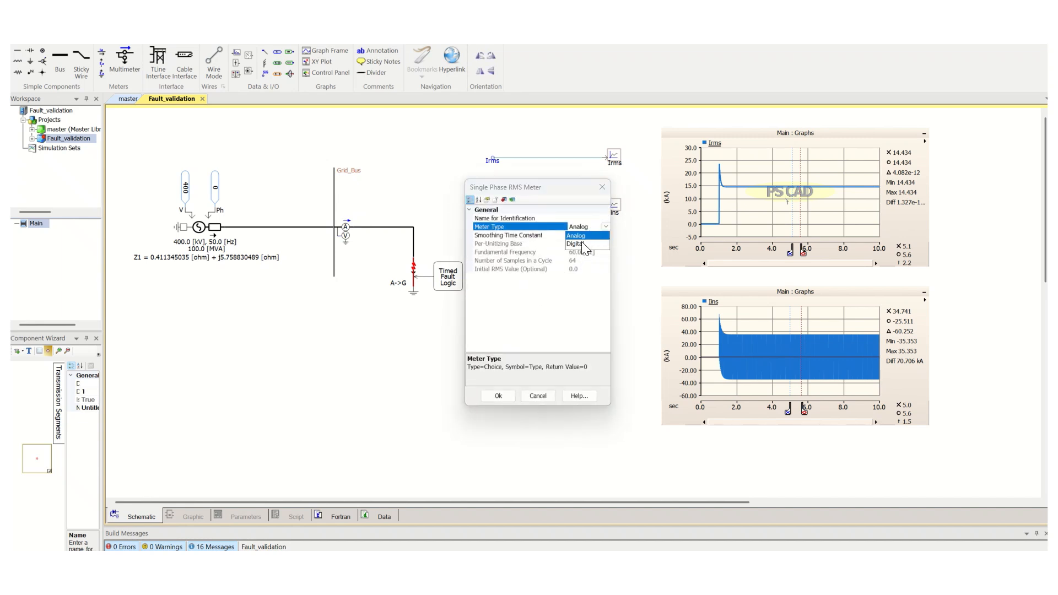
left_click(581, 244)
left_click(572, 252)
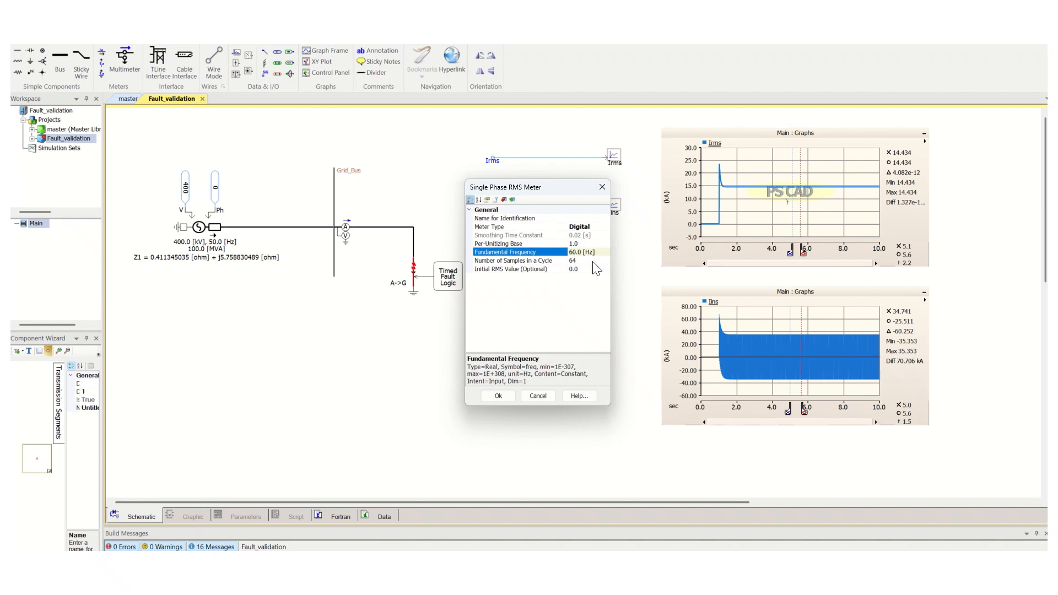
key("Delete")
type("5")
key("Return")
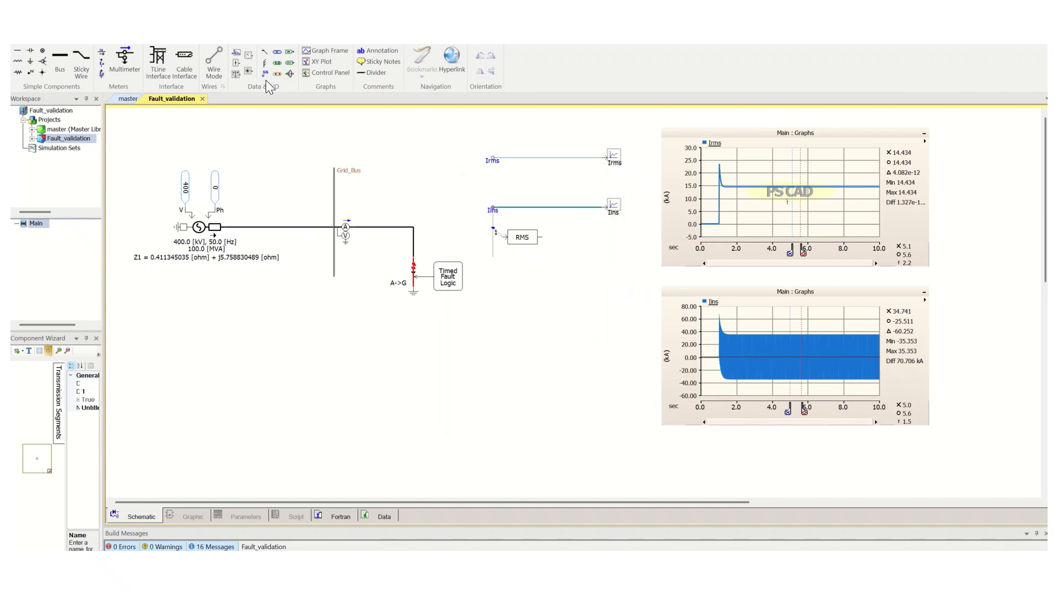
Place an output channel beneath the Iins channel and wire the RMS meter's output to it.
left_click(237, 52)
left_click(611, 236)
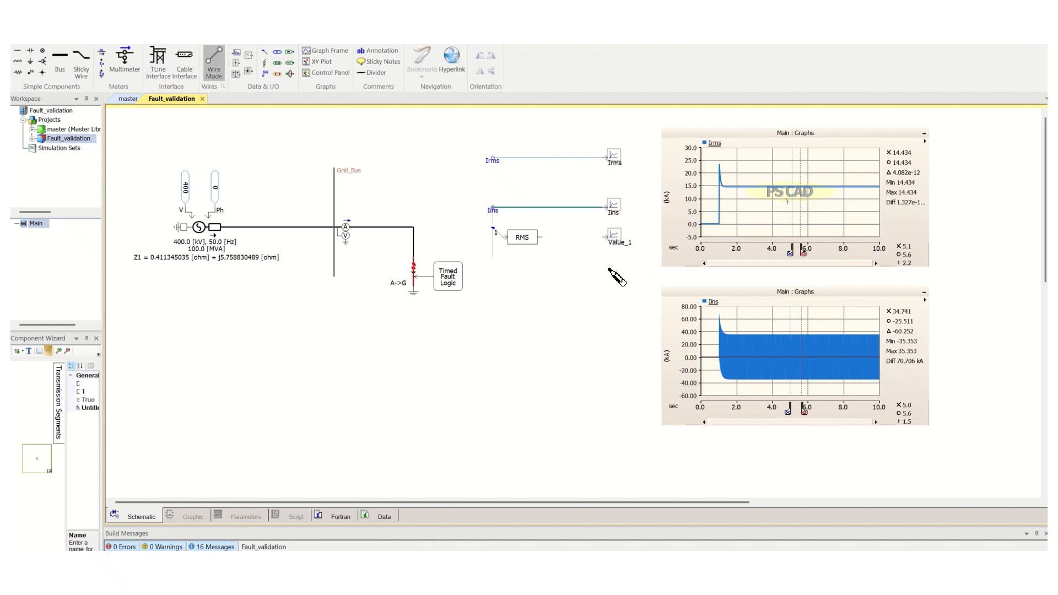
left_click(542, 237)
right_click(609, 241)
right_click(616, 248)
left_click(638, 257)
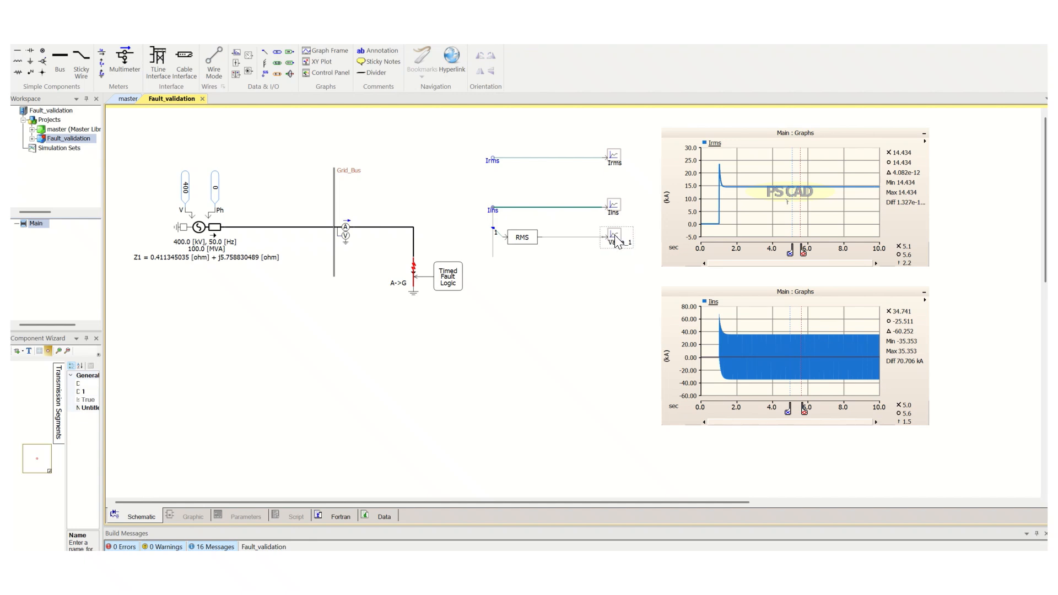
Set the new output channel's "Use Signal Name as Title?" to No, its title to I_rms and its unit to kA.
double_click(616, 241)
left_click(614, 236)
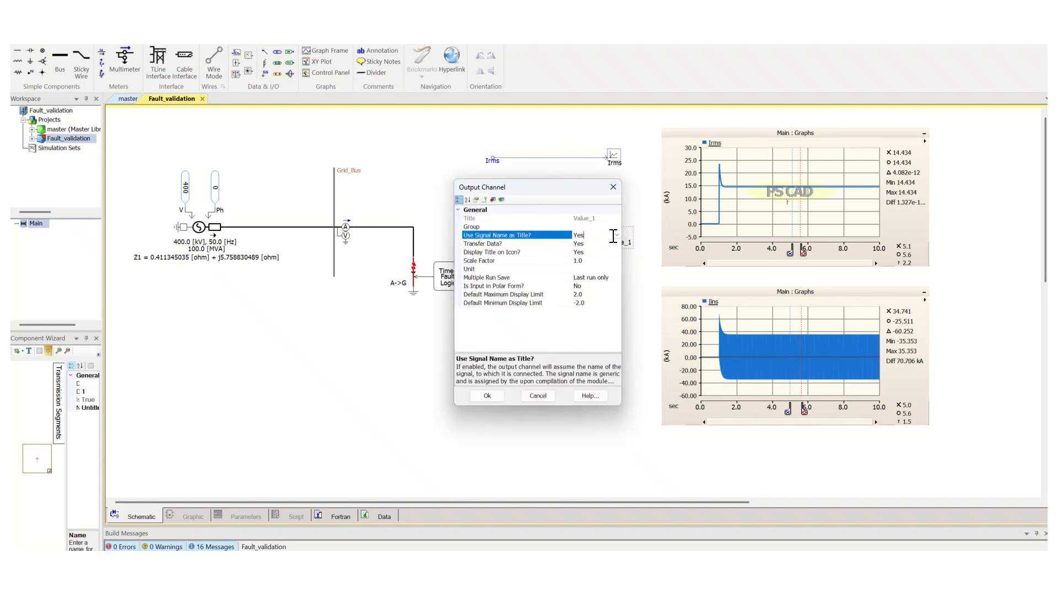
left_click(615, 236)
left_click(578, 244)
left_click(594, 218)
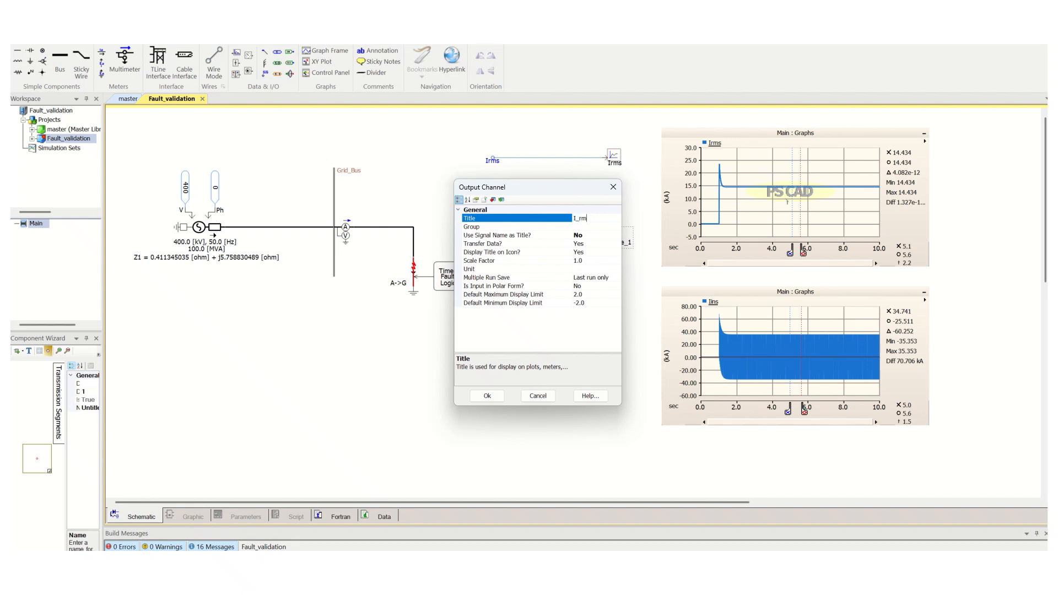
left_click(599, 269)
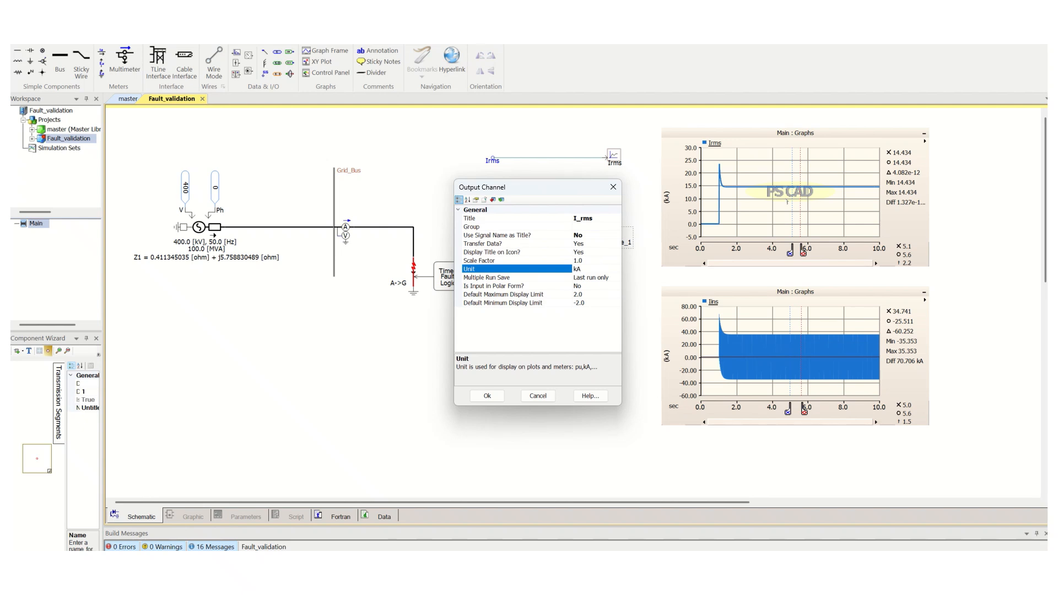
type("kA")
key("Return")
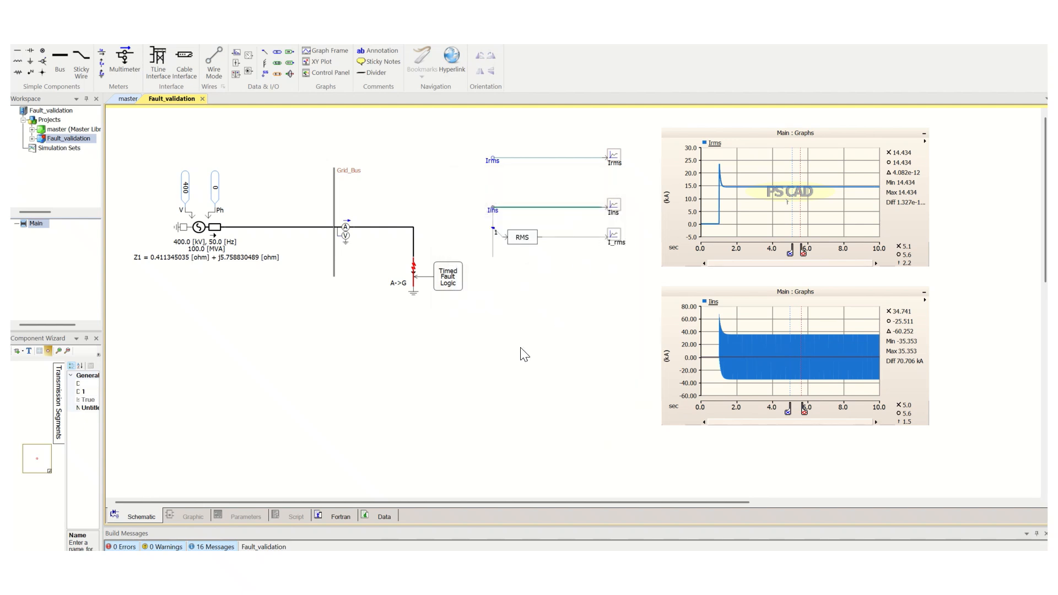
Add a graph frame for the I_rms channel, shrink it and position it below the fault circuit beside the Iins graph.
right_click(614, 236)
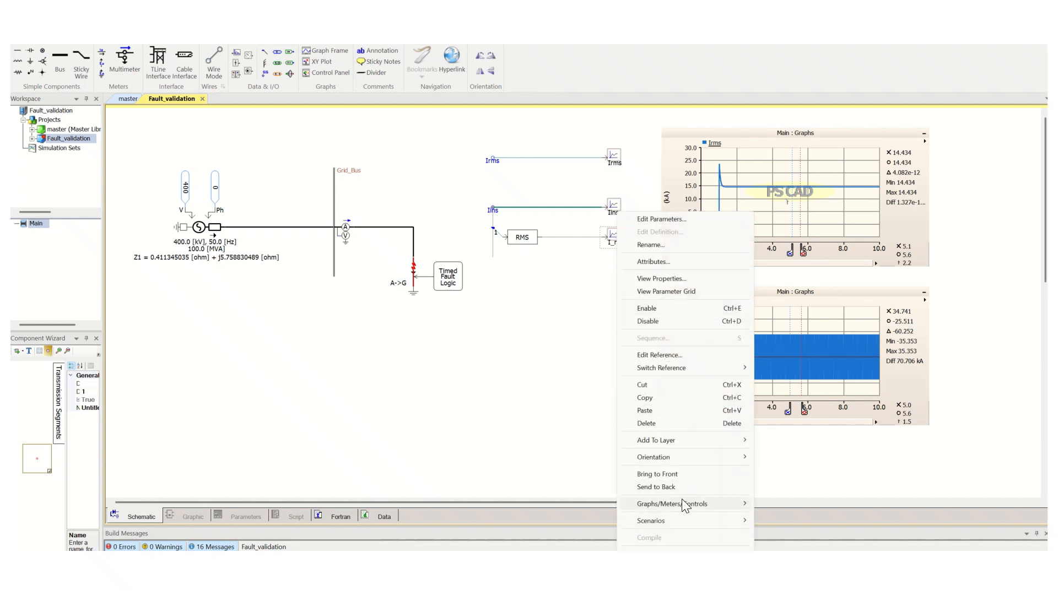
mouse_move(707, 498)
left_click(812, 436)
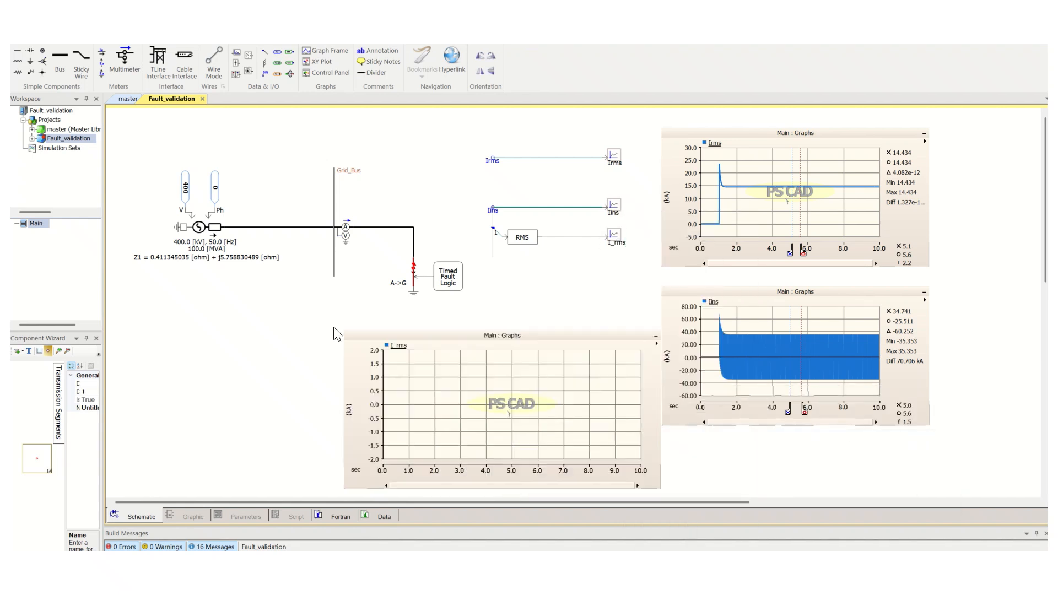
left_click(324, 306)
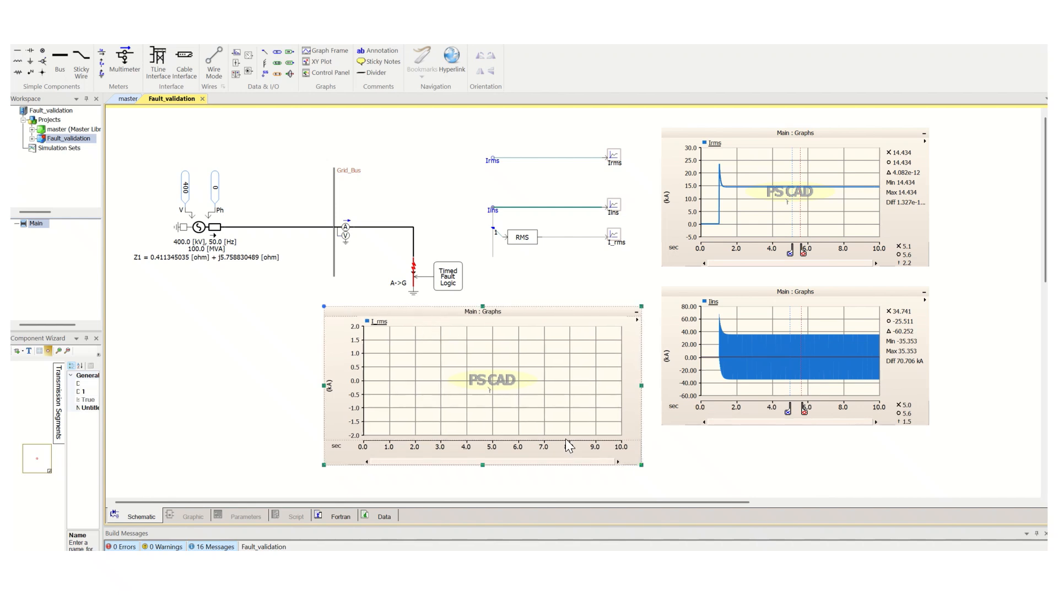
left_click_drag(642, 465, 602, 446)
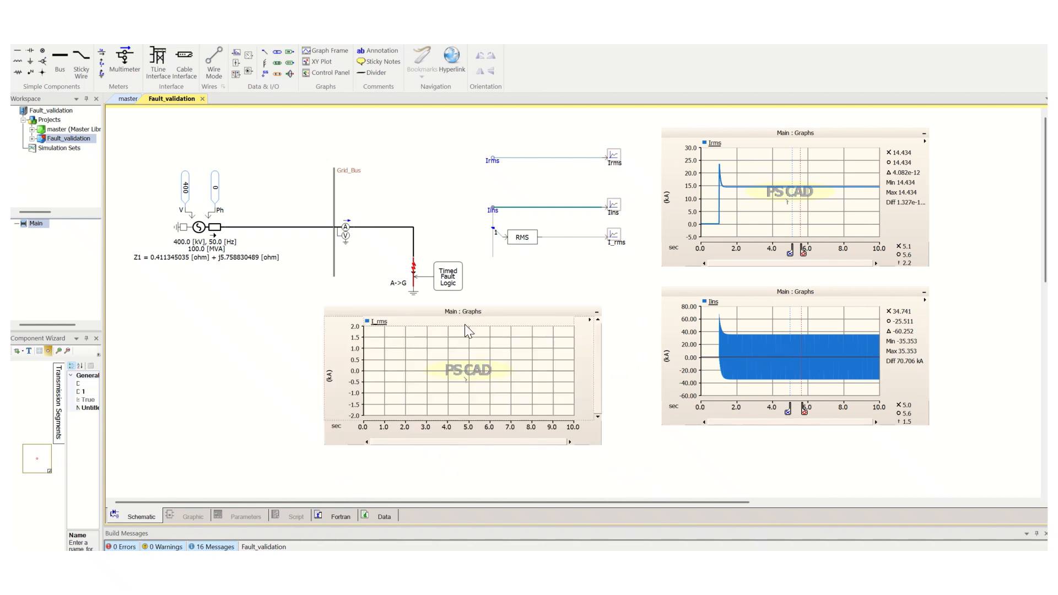
left_click_drag(467, 313, 499, 326)
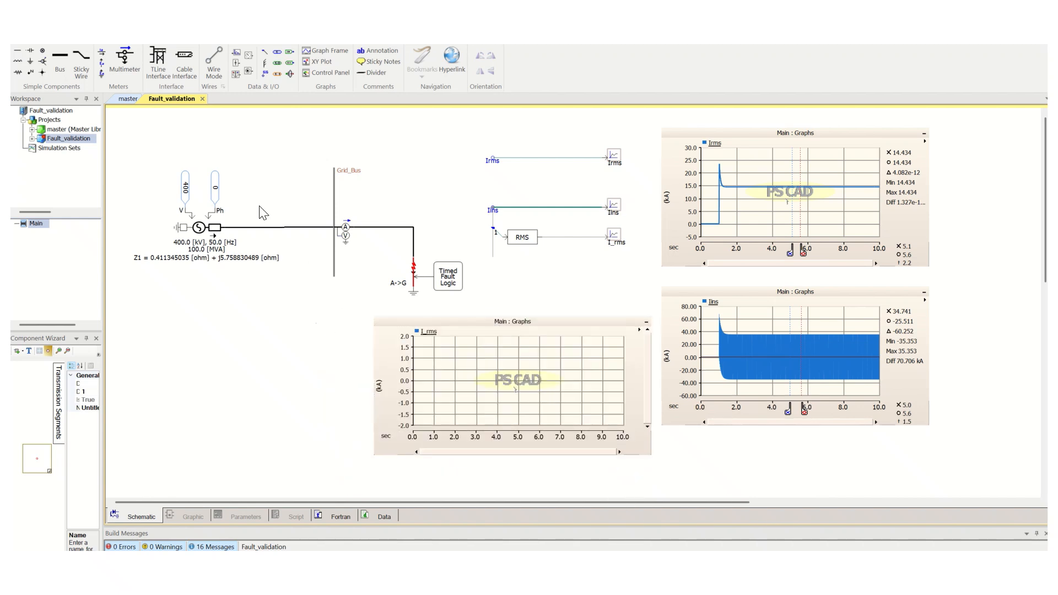
Run the phase A-to-ground fault simulation and fit the I_rms graph's axes to the resulting curve.
left_click(50, 38)
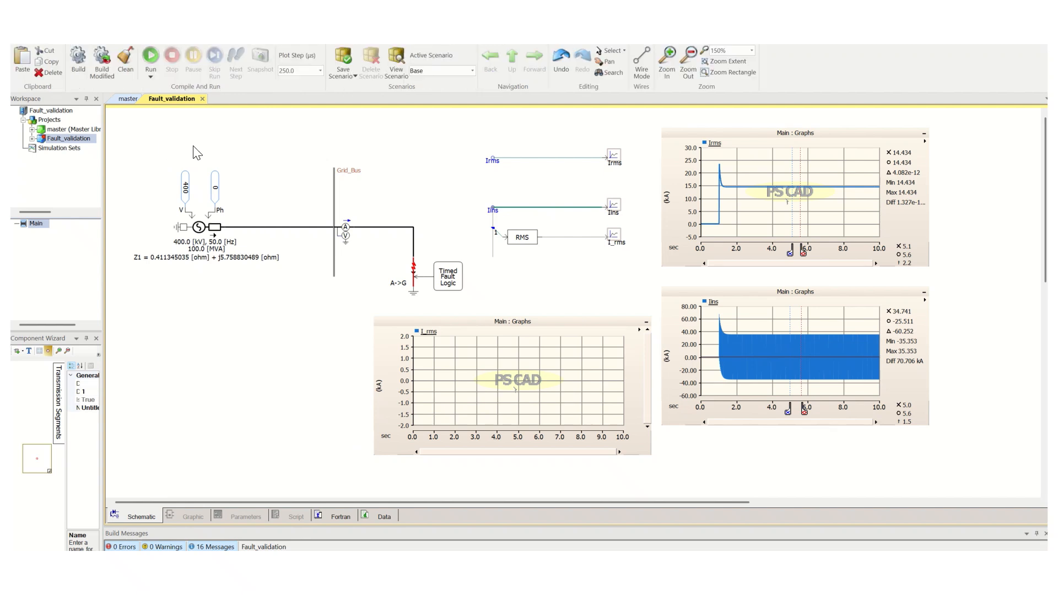
left_click(151, 59)
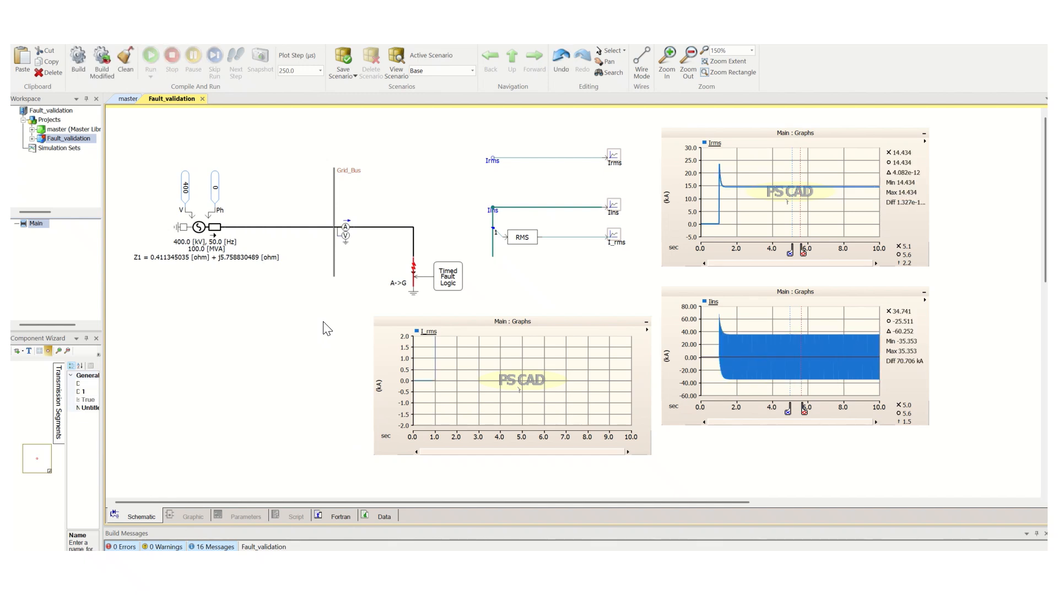
left_click(467, 388)
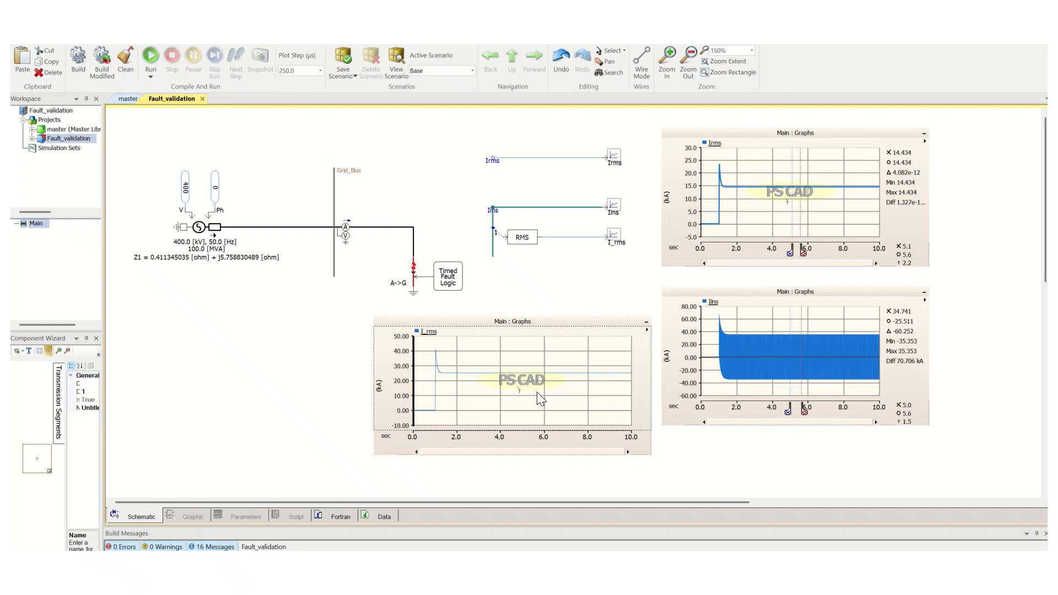
Make the I_rms curve bold and show its graph's markers, placing X at about 4.9 s and O at about 5.2 s.
left_click(432, 333)
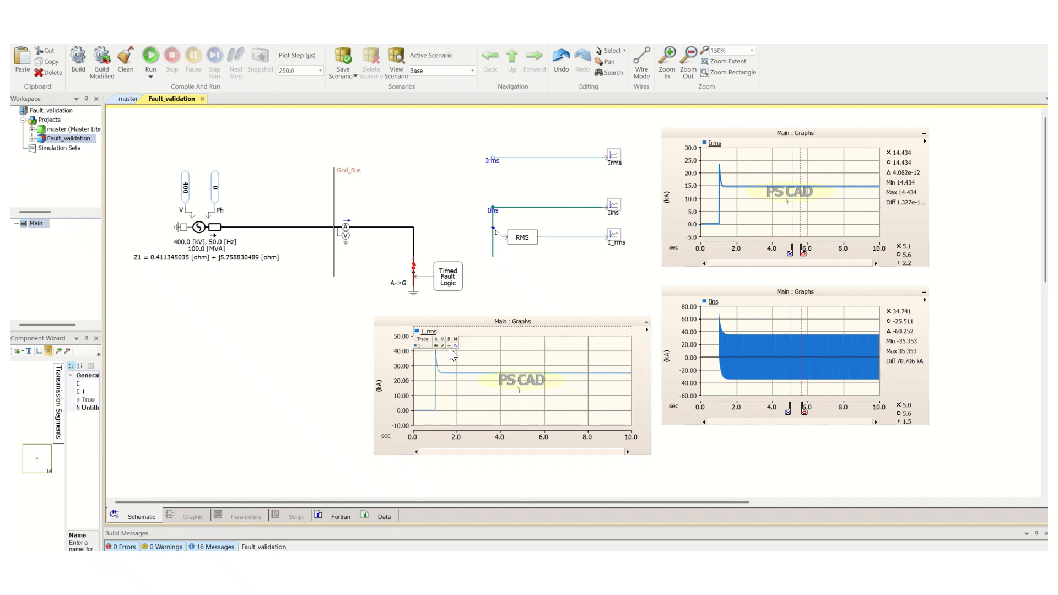
left_click(449, 346)
left_click(477, 417)
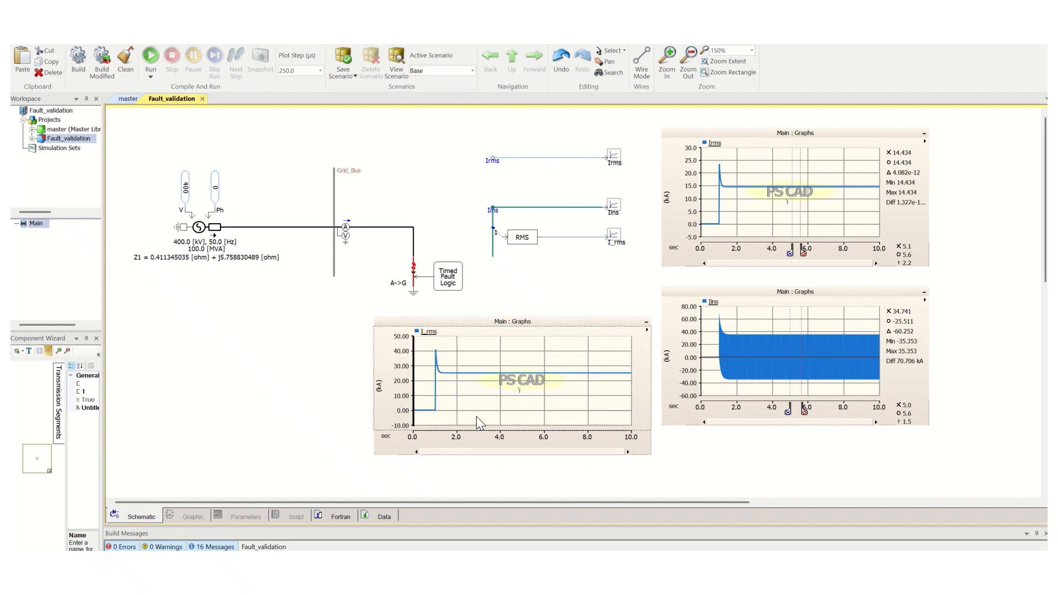
key("m")
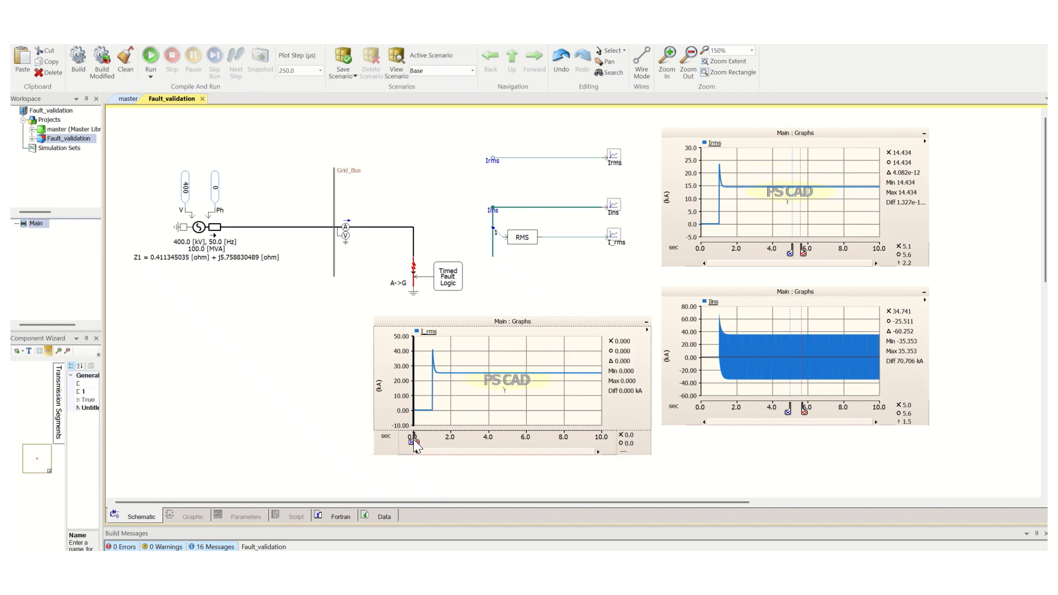
left_click_drag(416, 441, 514, 439)
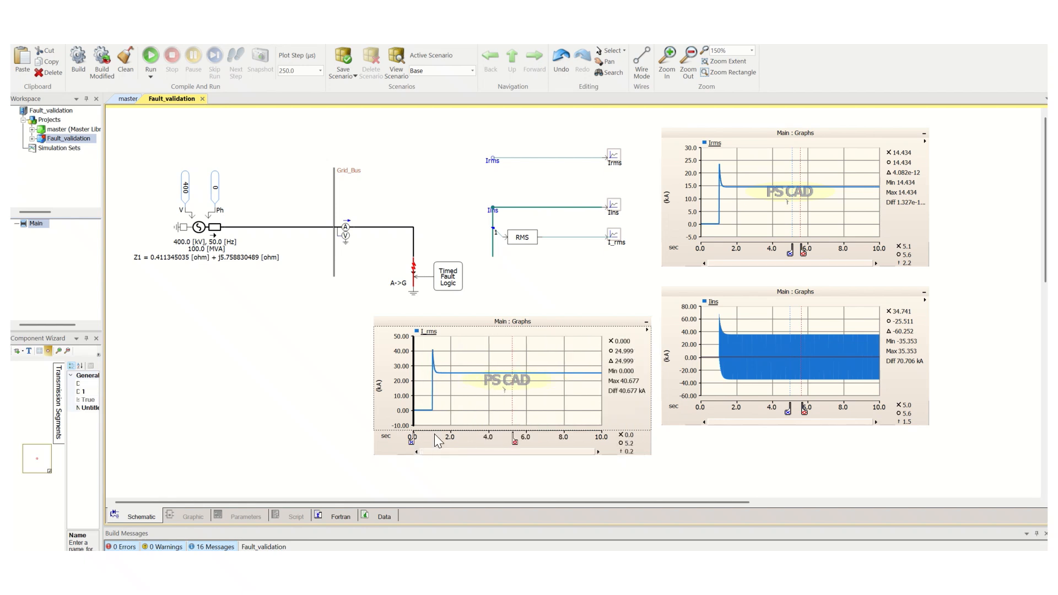
left_click_drag(410, 441, 503, 444)
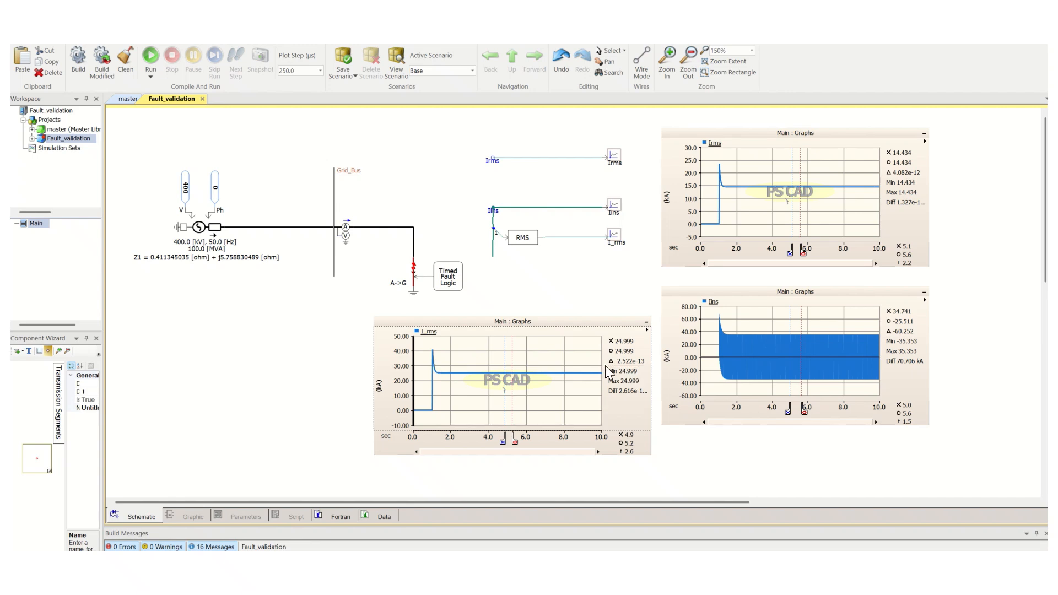
Switch to the Excel sheet to compare the SC Current (1 ph) value with the I_rms reading, and return to PSCAD.
key("alt+Tab")
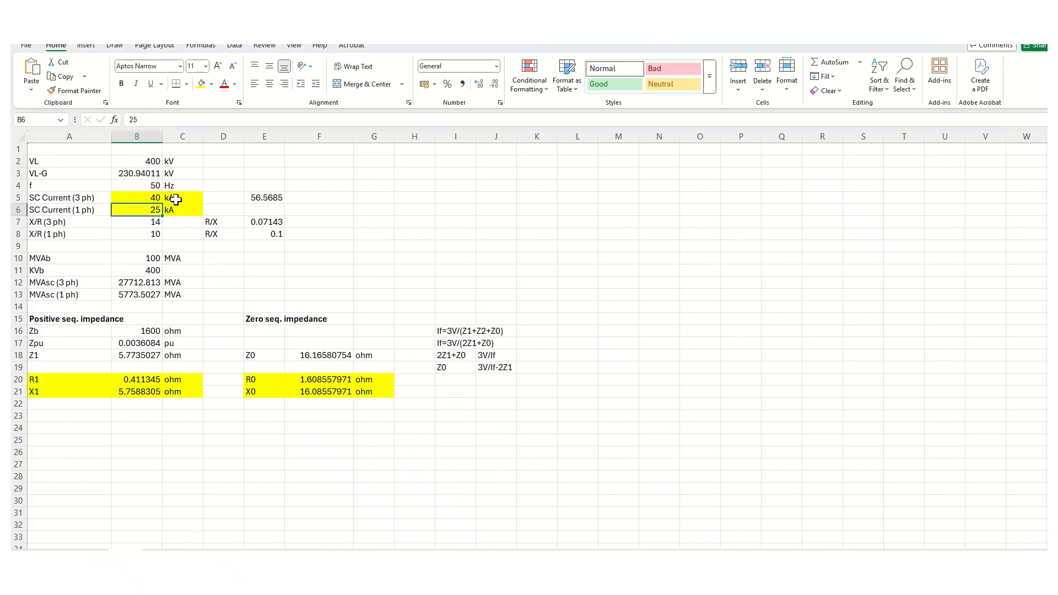
left_click_drag(153, 210, 182, 211)
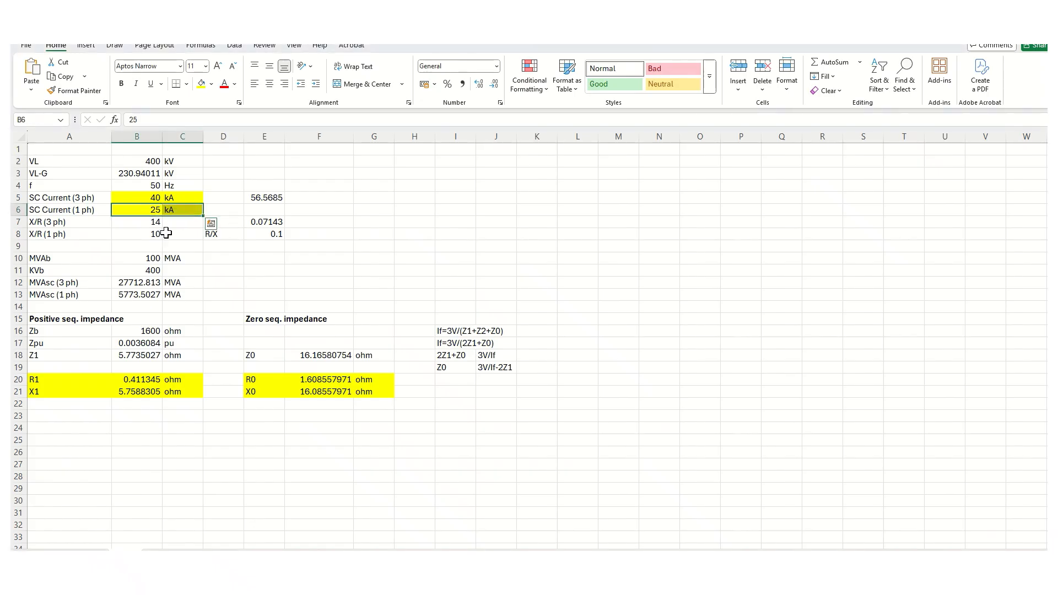
left_click_drag(88, 210, 182, 211)
left_click(401, 397)
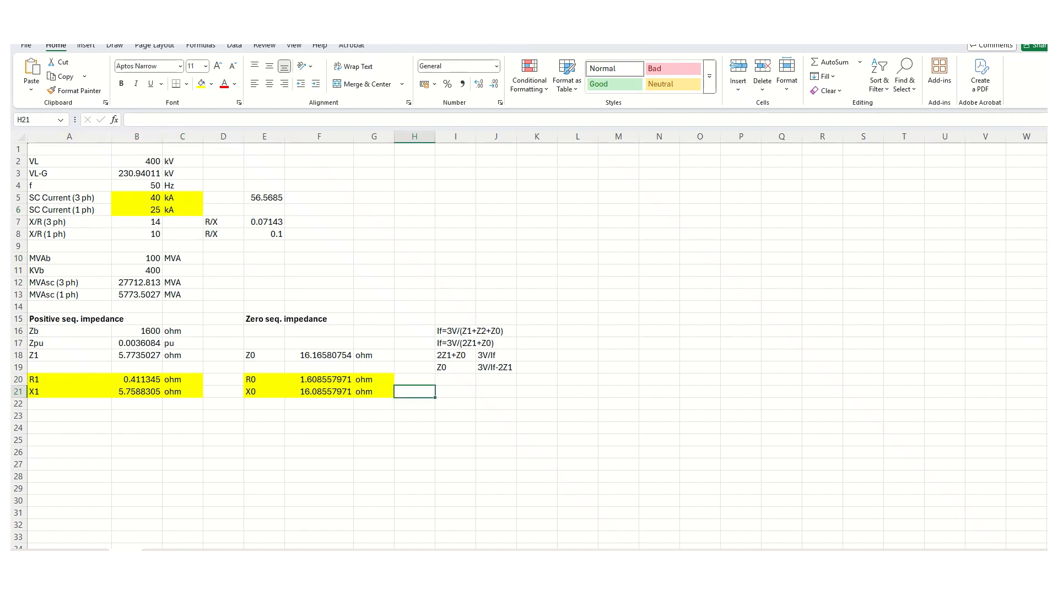
key("alt+Tab")
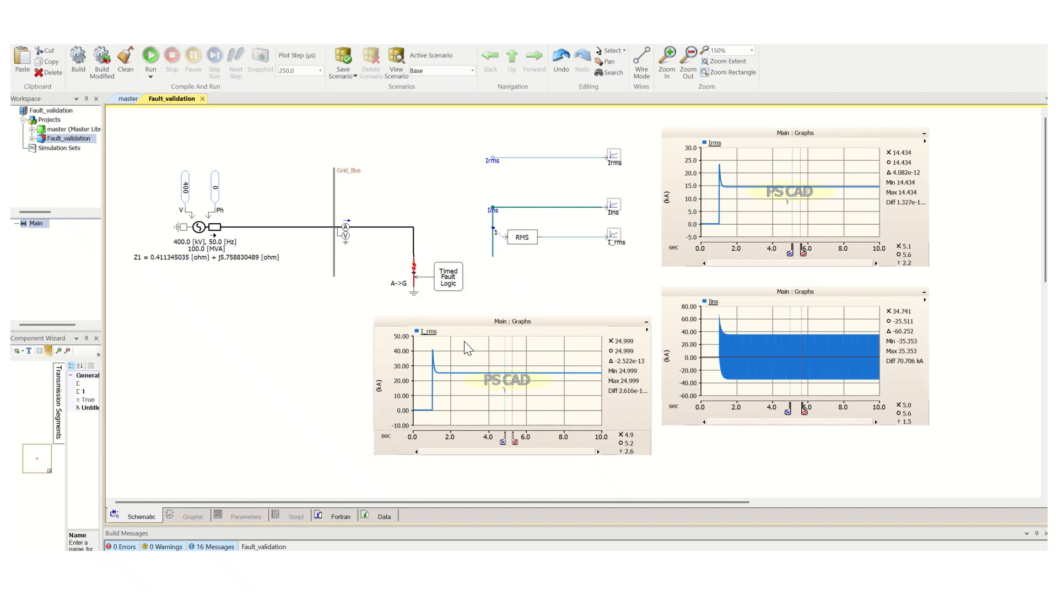
Set the three-phase fault component's Fault Type to phases B and C in fault Yes and fault to neutral No.
double_click(414, 270)
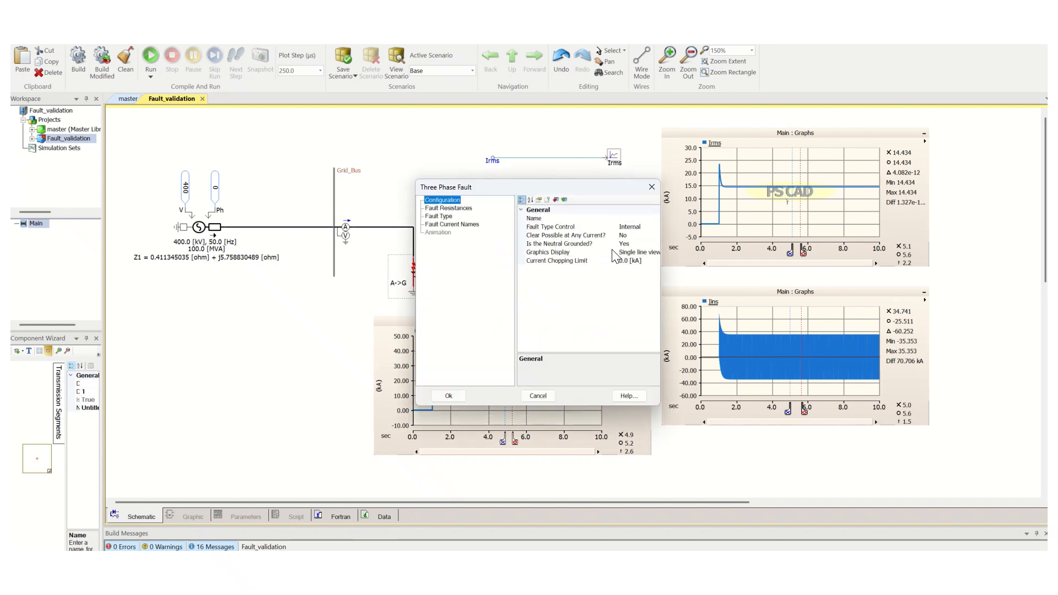
left_click(439, 216)
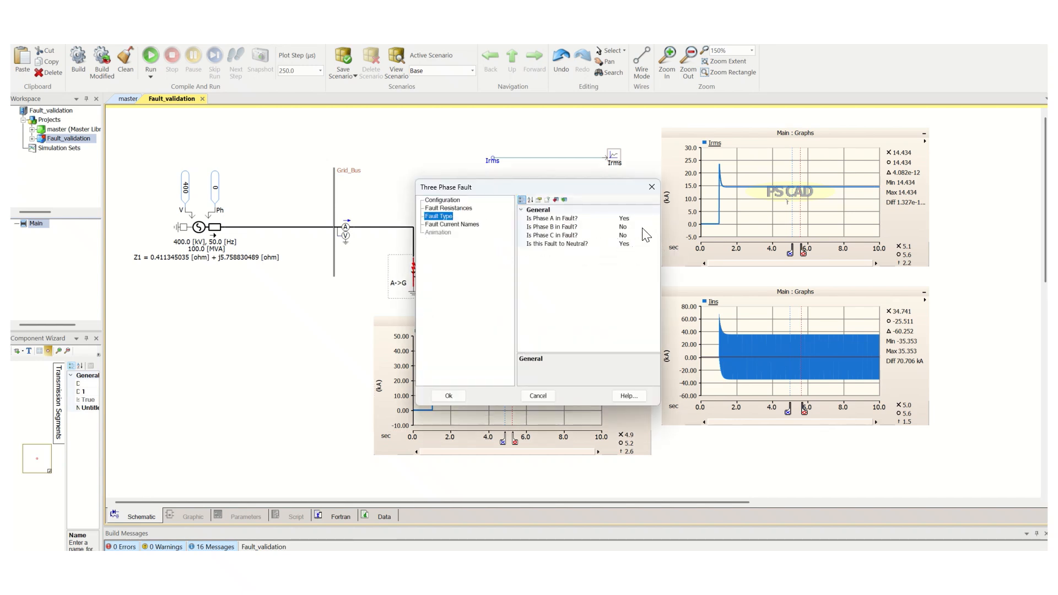
left_click(645, 234)
left_click(656, 235)
left_click(633, 253)
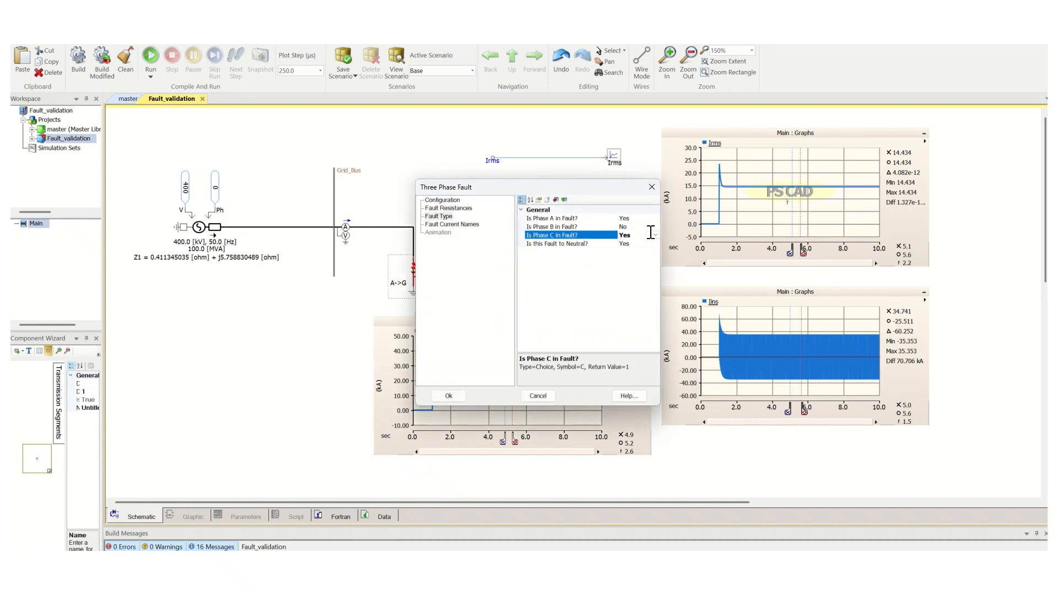
left_click(645, 226)
left_click(655, 227)
left_click(635, 245)
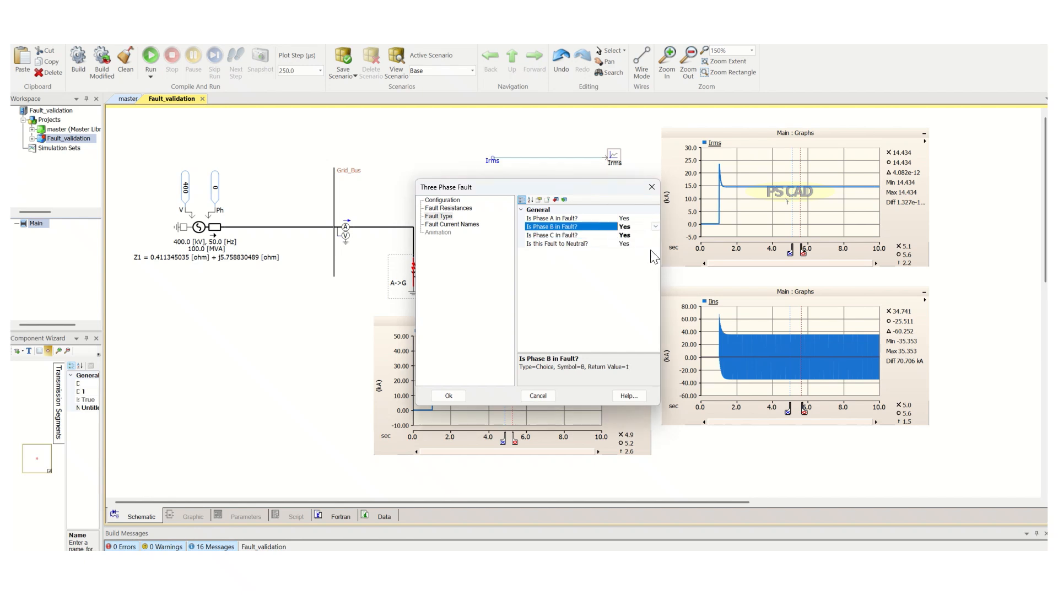
left_click(656, 243)
left_click(656, 243)
left_click(632, 251)
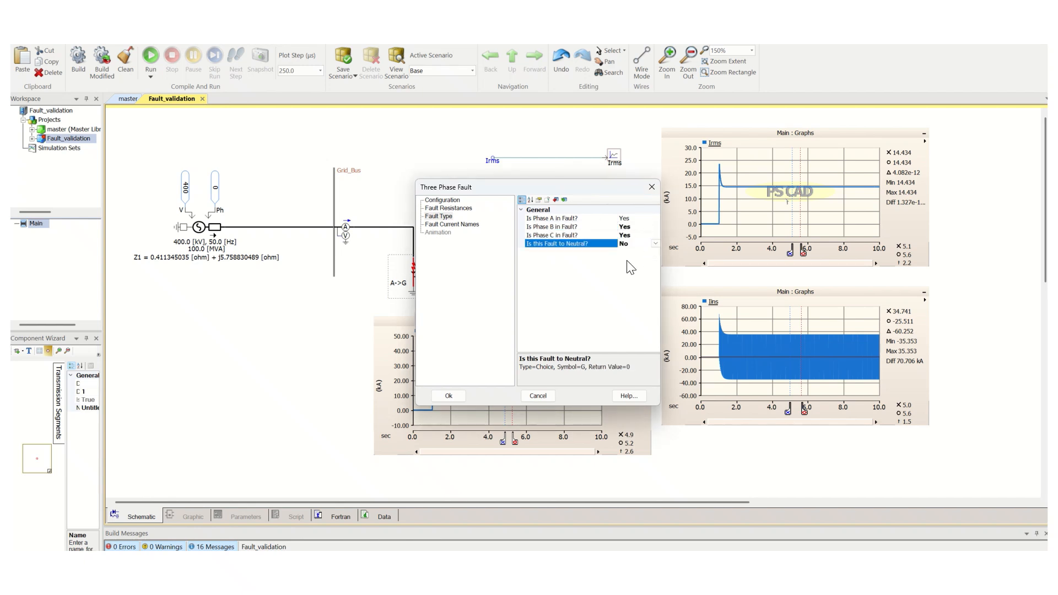
left_click(452, 392)
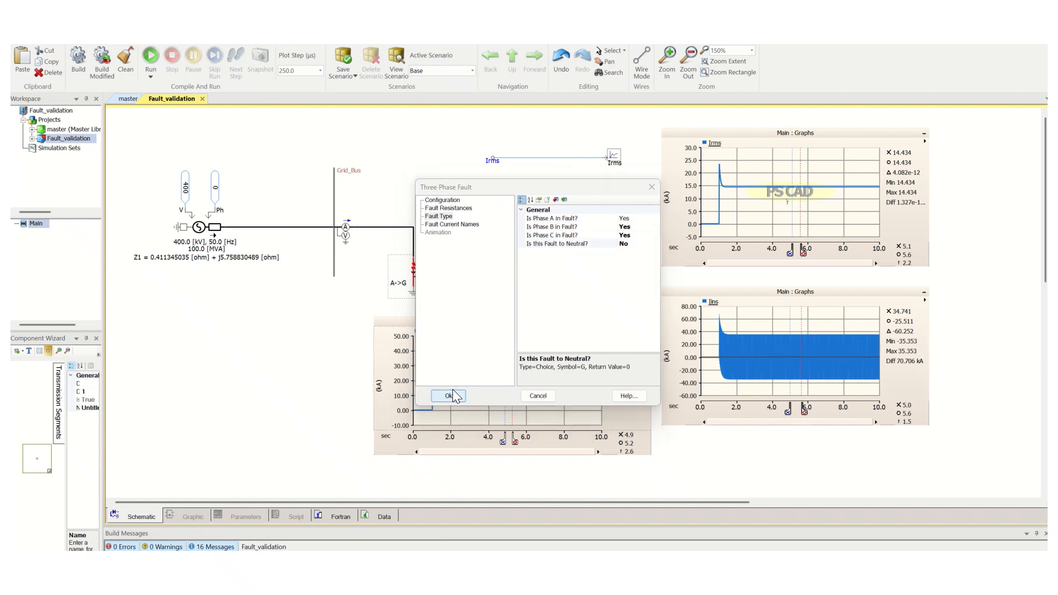
Run the three-phase fault simulation and fit the Irms, I_rms and Iins graphs to their new curves.
left_click(150, 56)
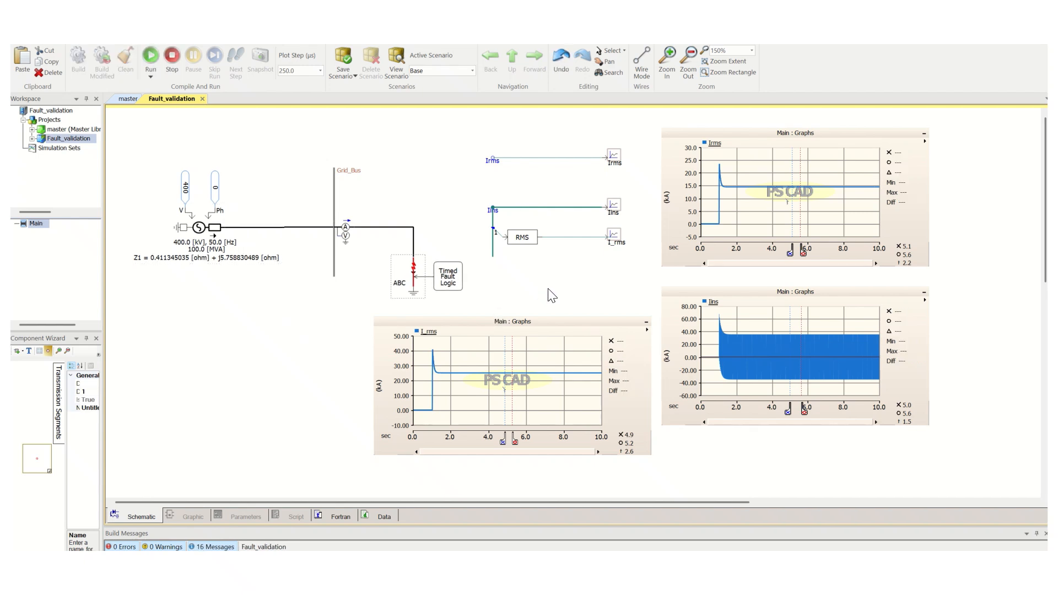
left_click(749, 210)
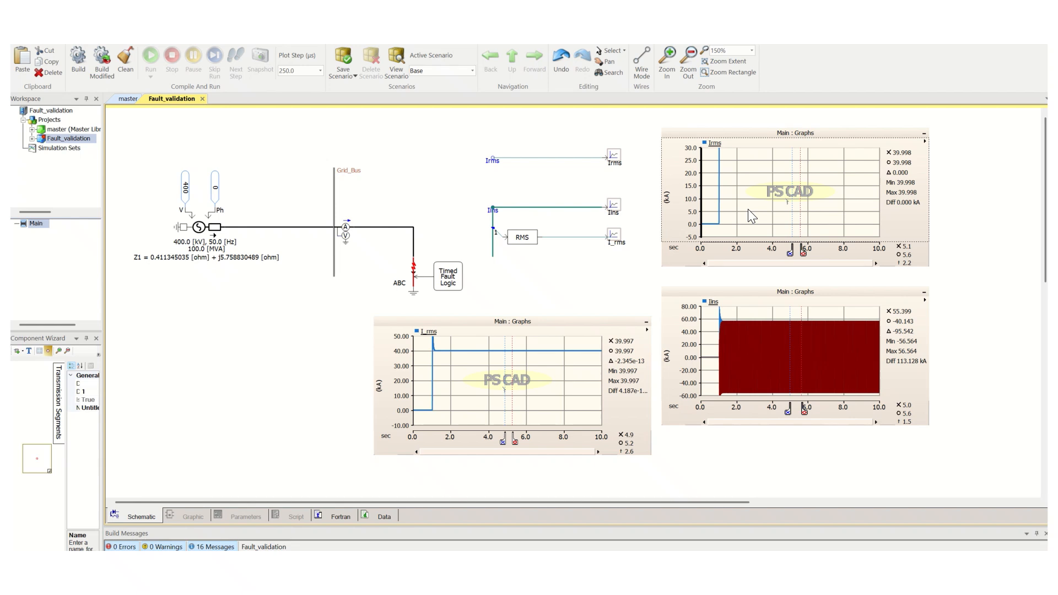
left_click(532, 413)
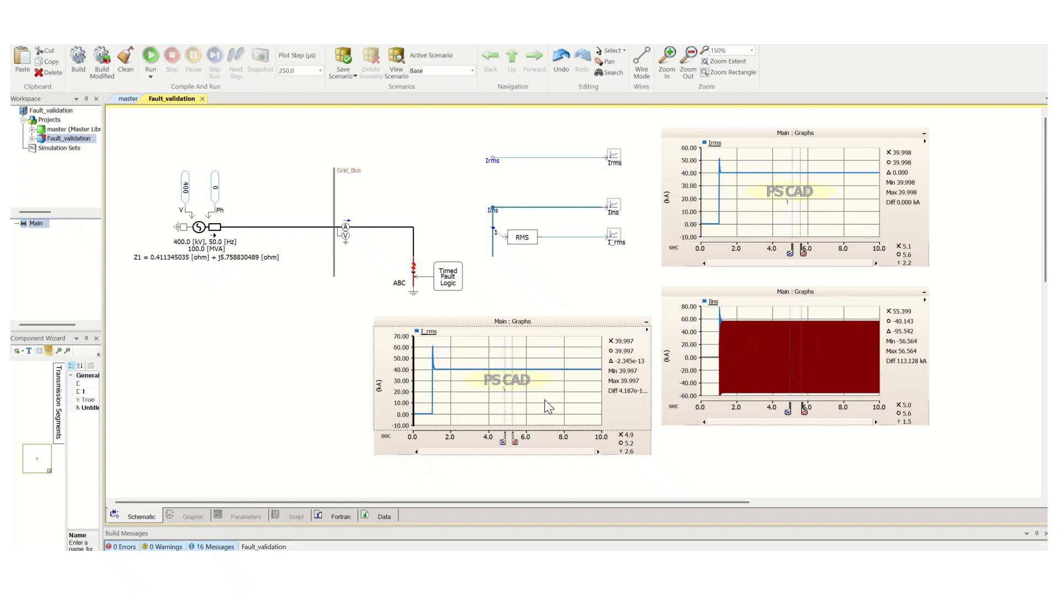
left_click(763, 355)
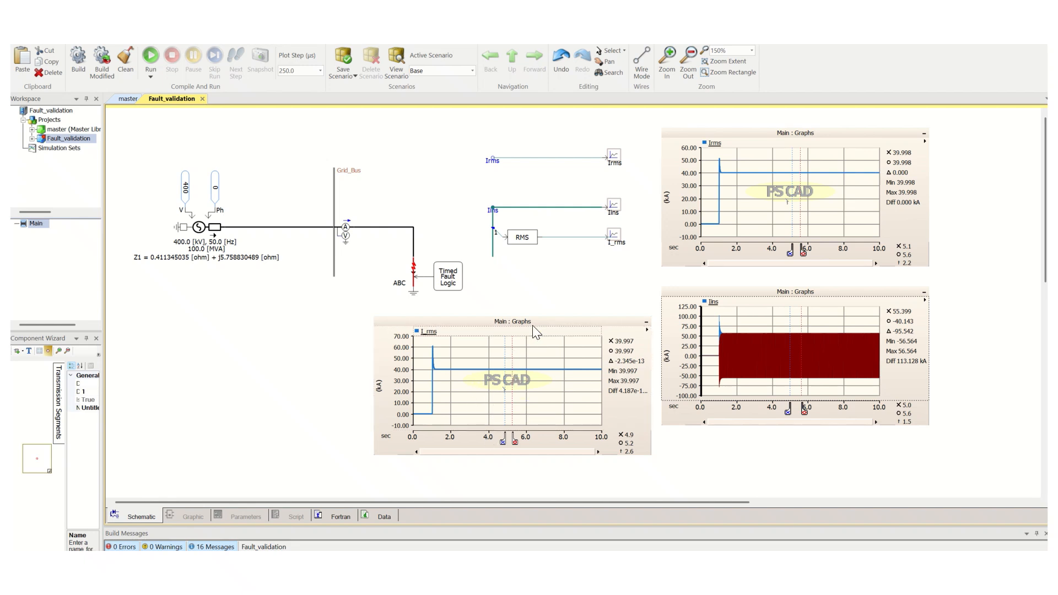
Compare the steady-state fault currents in the Irms and I_rms graphs, reading the I_rms curve between its markers.
left_click(737, 132)
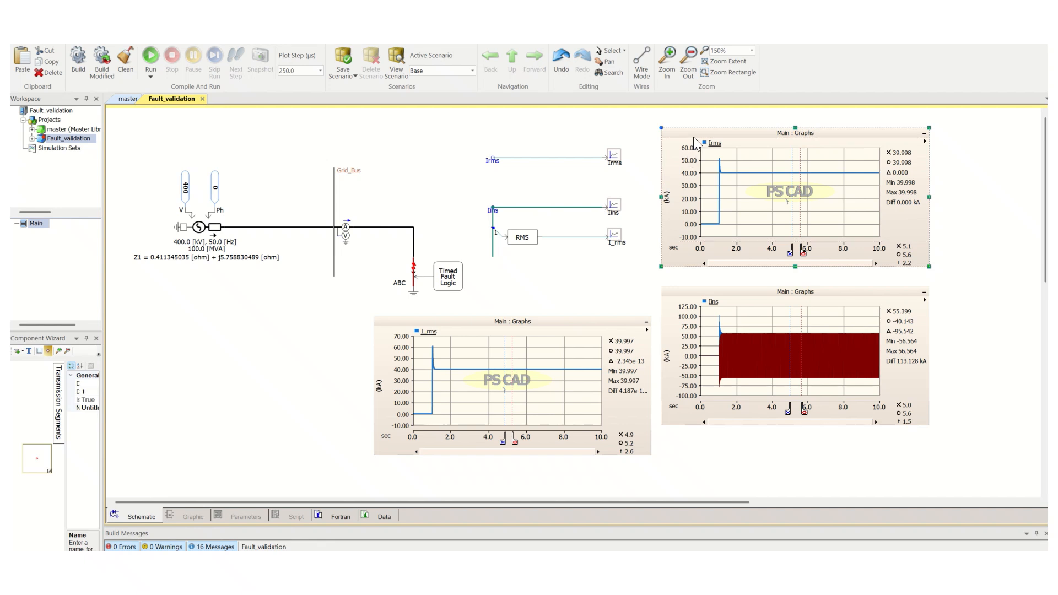
left_click(610, 313)
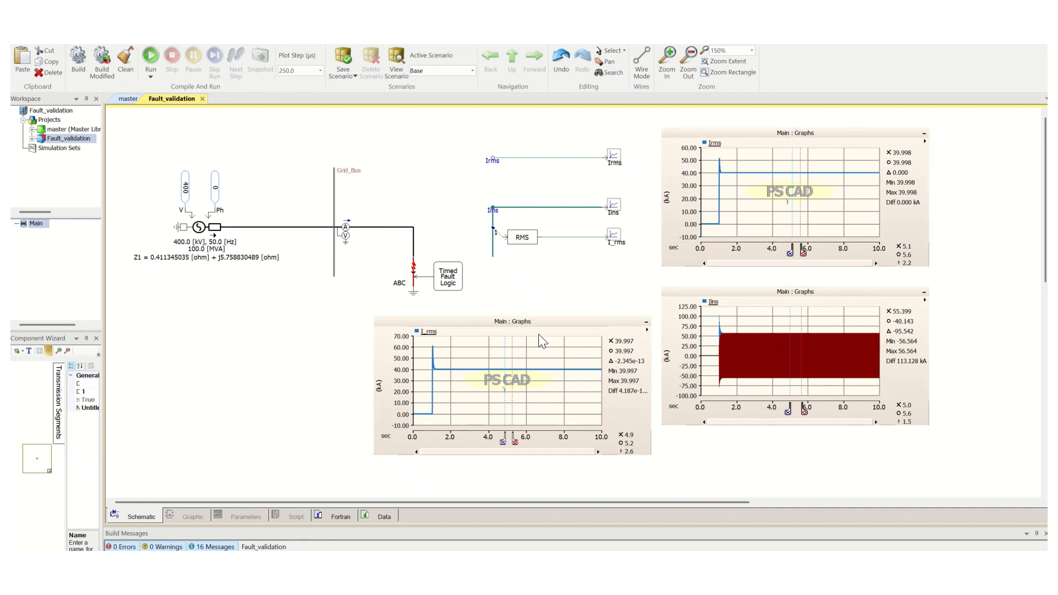
left_click(553, 331)
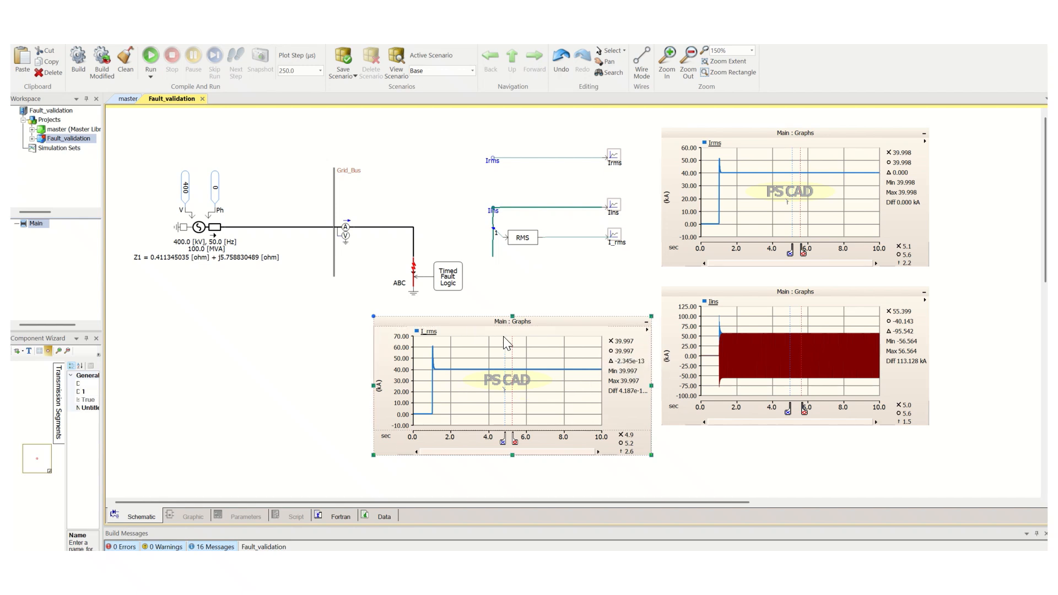
mouse_move(504, 338)
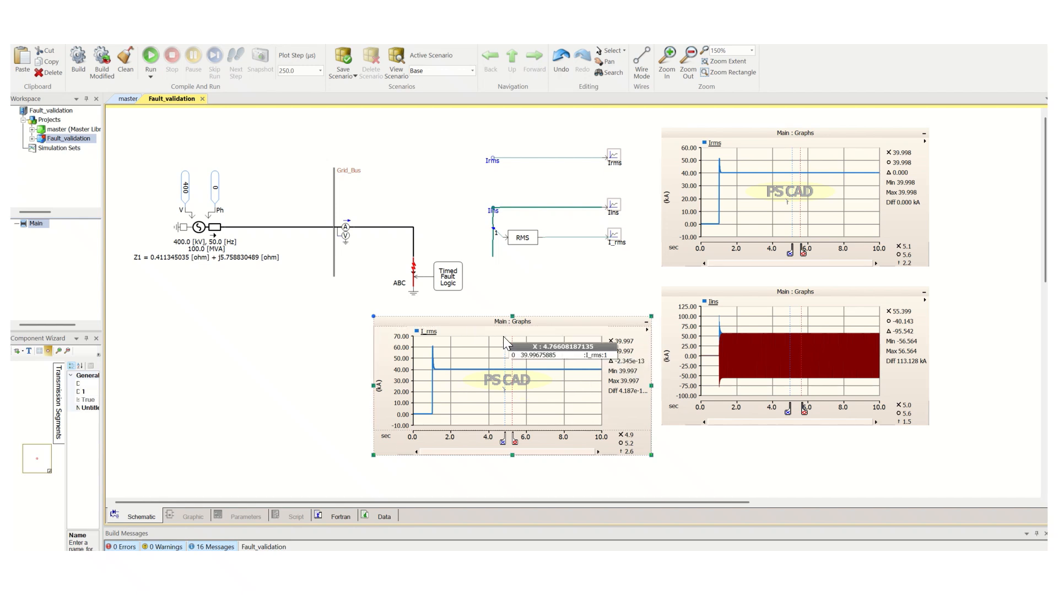
left_click(309, 371)
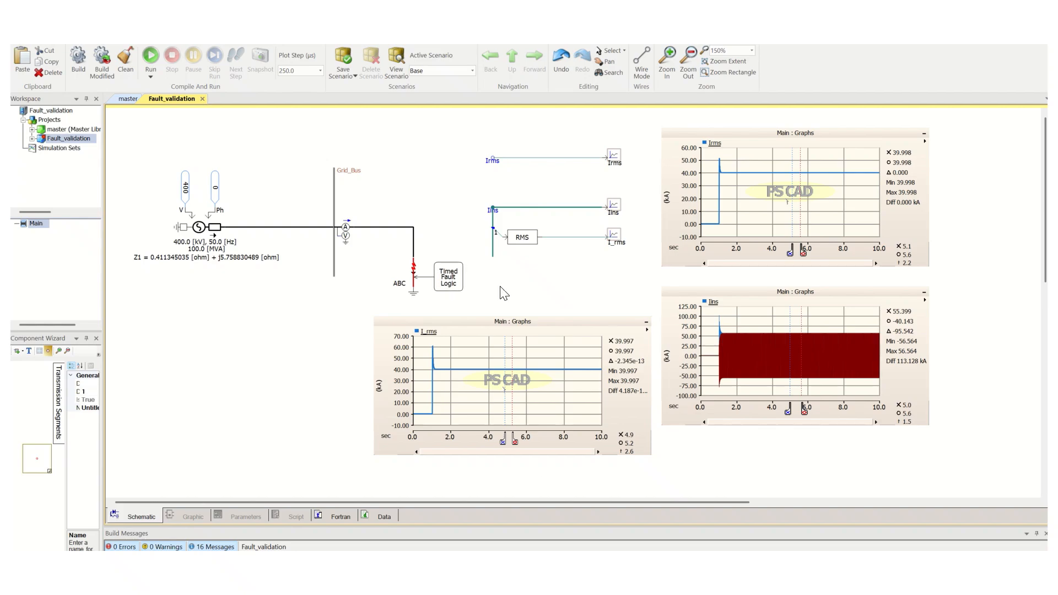
Switch to the Excel sheet and set SC Current (3 ph) to 30 kA and SC Current (1 ph) to 10 kA.
left_click(515, 583)
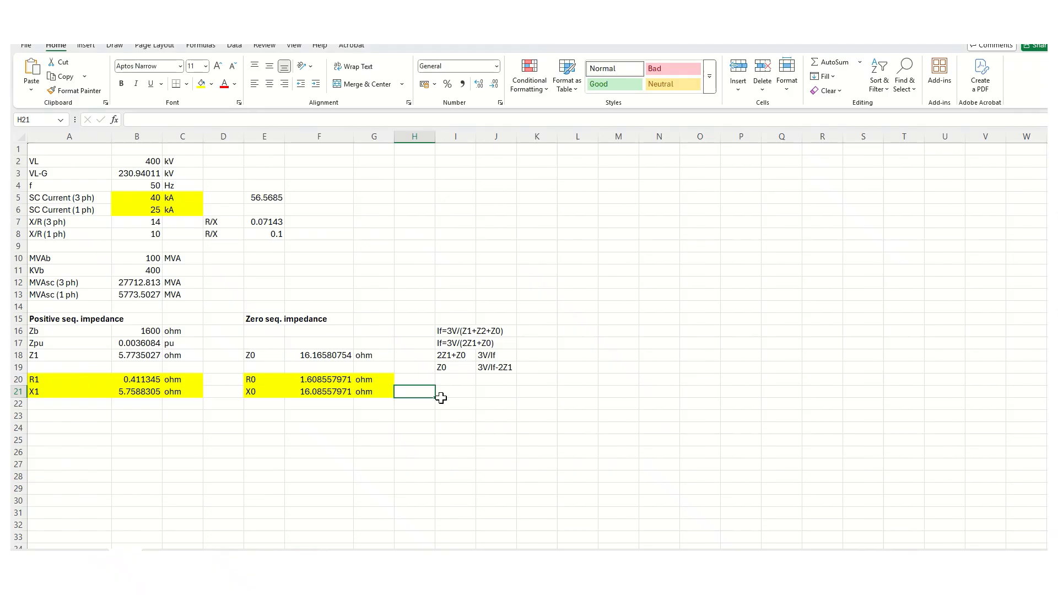
left_click(145, 199)
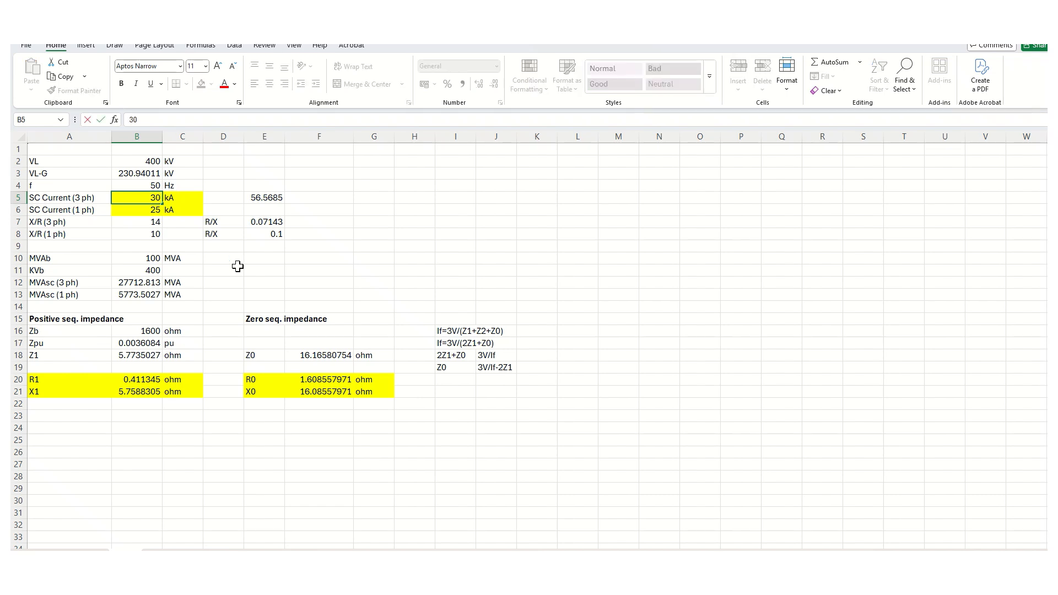
key("Return")
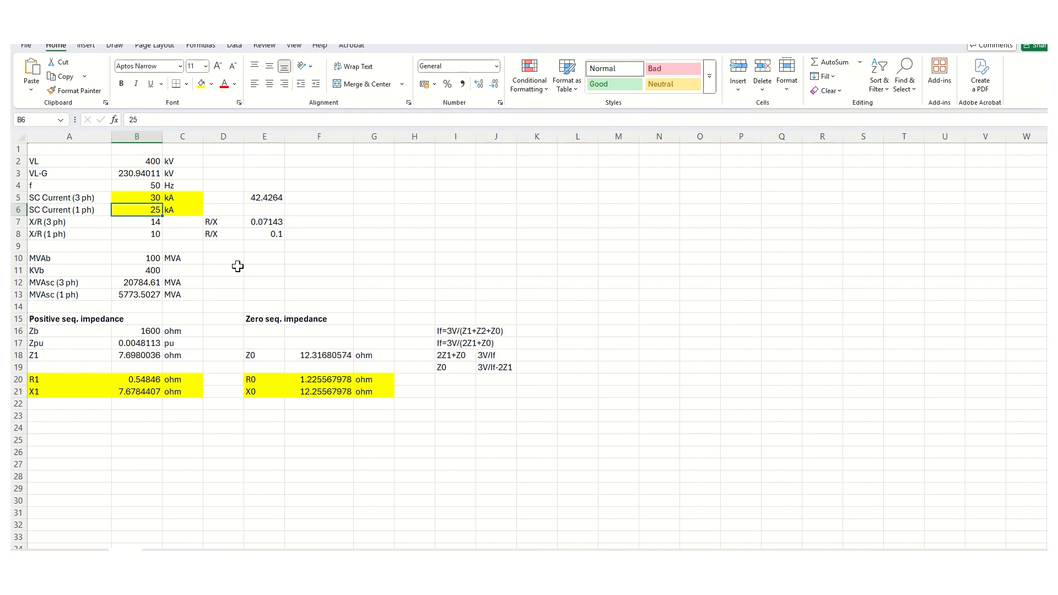
type("10")
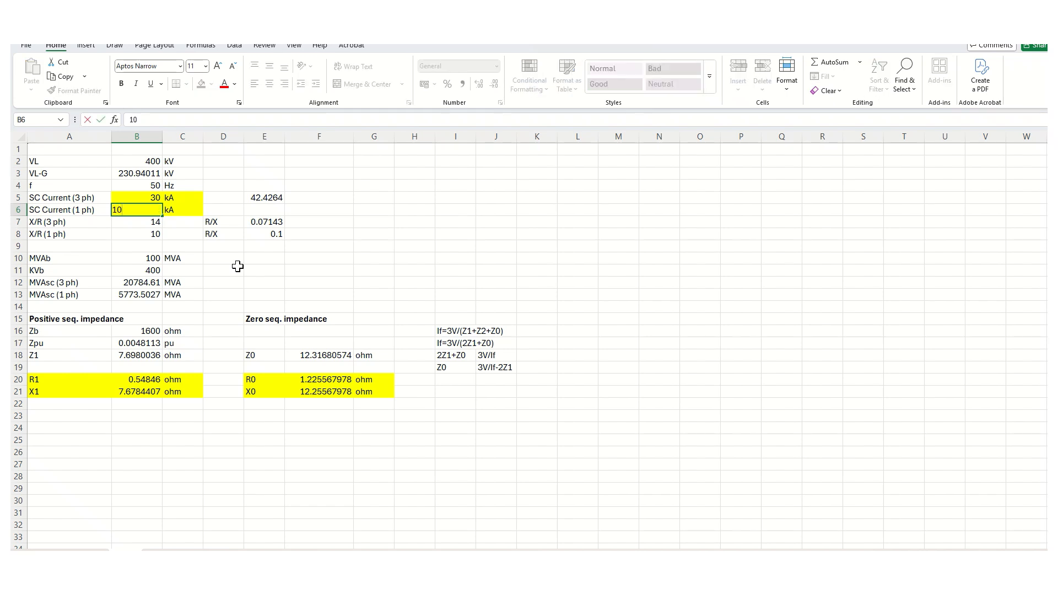
key("Return")
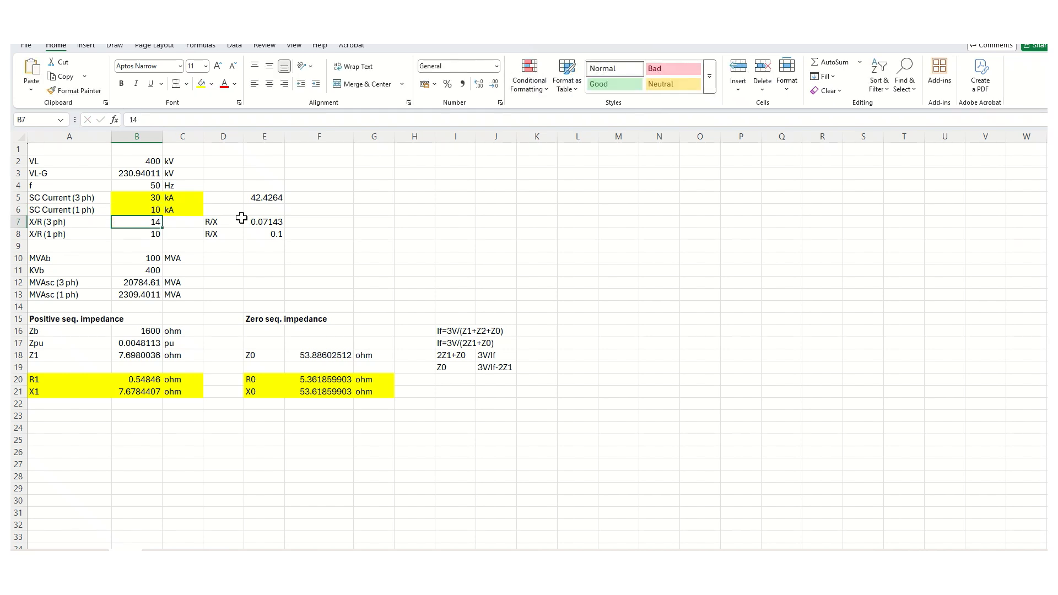
Review the SC Current (3 ph) and SC Current (1 ph) entries in the Excel sheet.
left_click(156, 200)
left_click(157, 210)
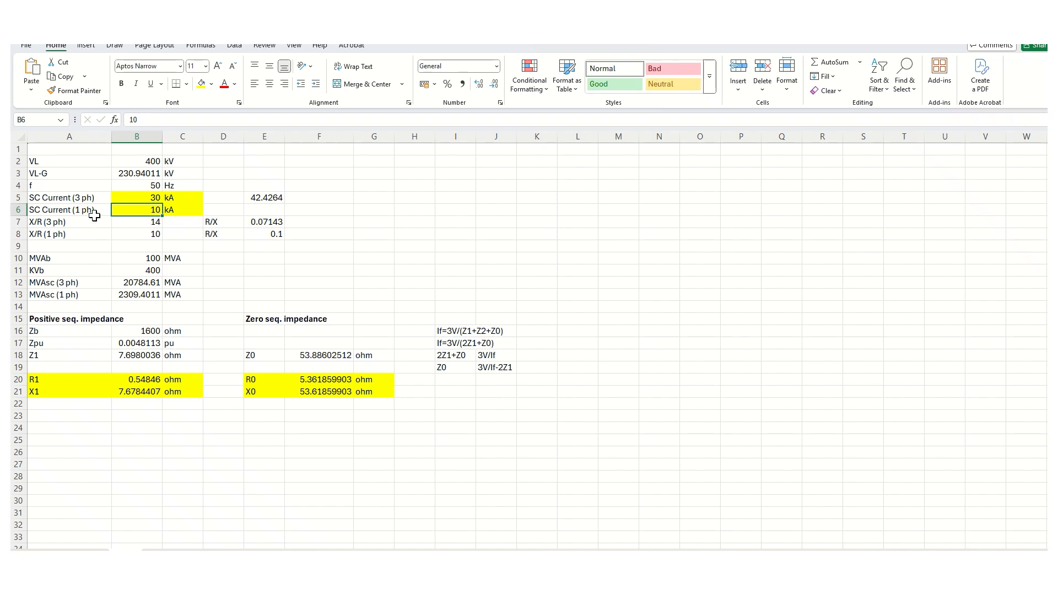
left_click_drag(135, 197, 177, 211)
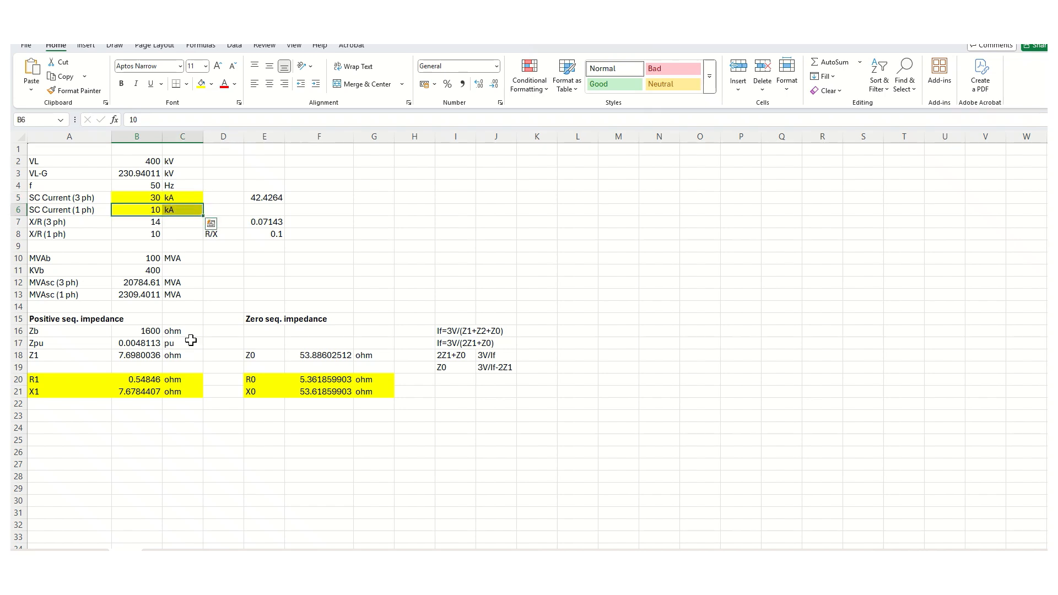
Copy R1 from the Excel sheet, switch to PSCAD and set the three-phase voltage source's positive sequence resistance to 0.548460047 ohm.
left_click(145, 382)
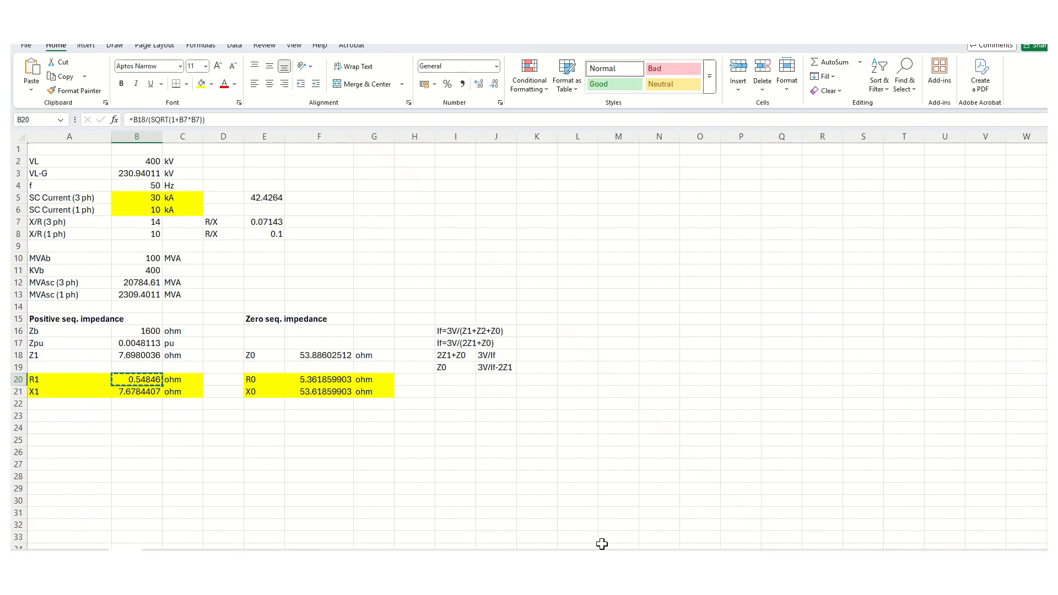
left_click(614, 576)
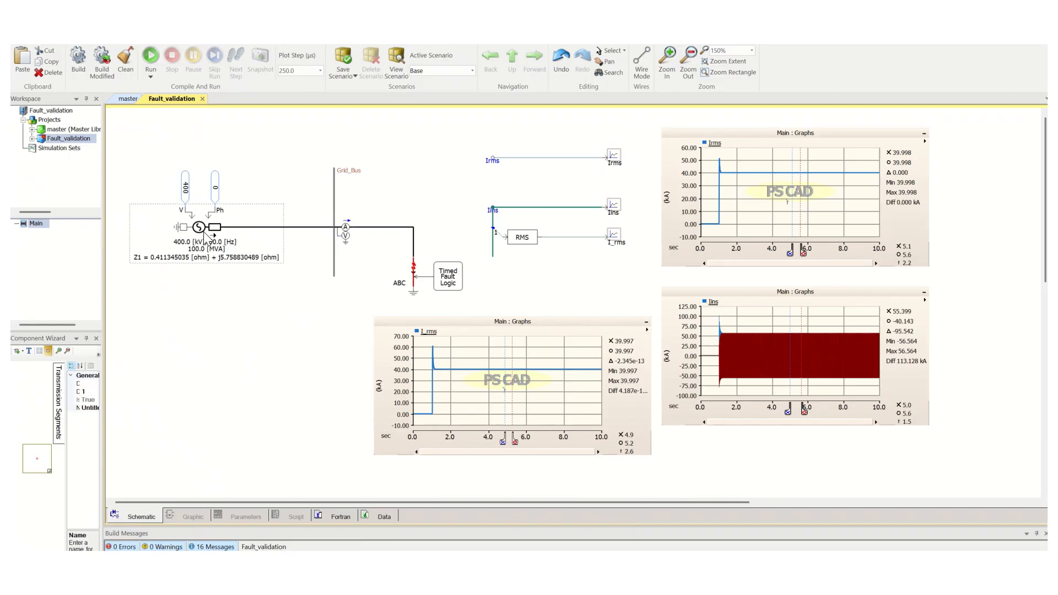
double_click(205, 236)
left_click(444, 208)
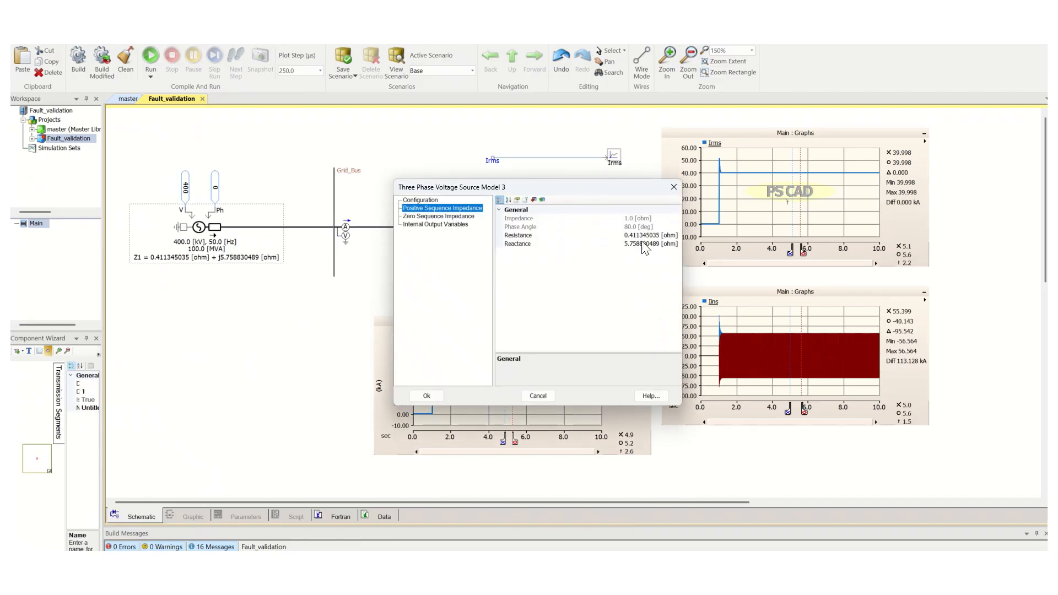
left_click(661, 236)
left_click_drag(660, 236, 614, 237)
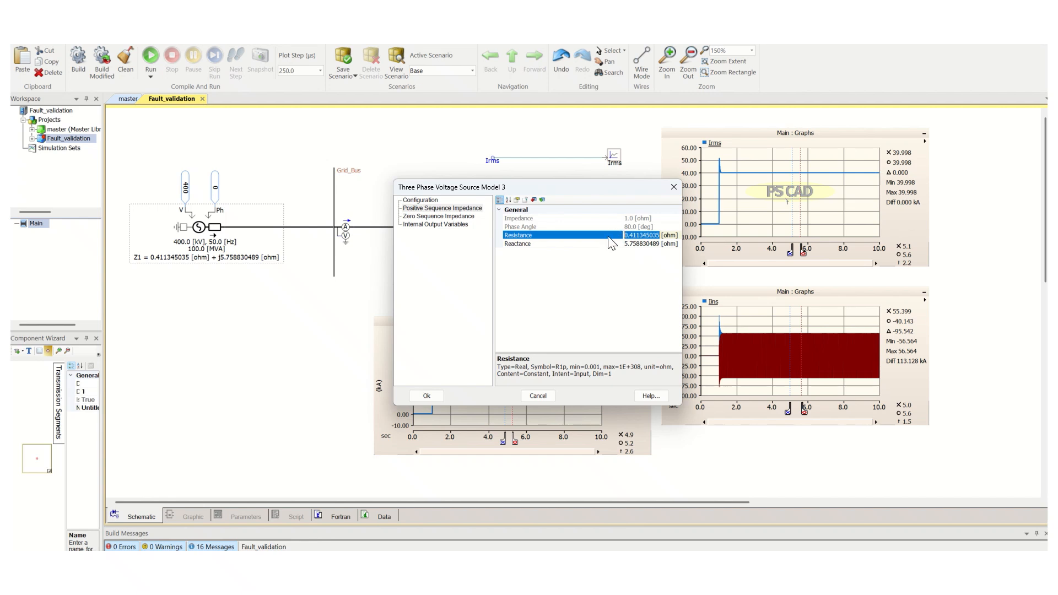
type("0.548460047")
Copy X1 from the Excel sheet into the PSCAD source's positive sequence reactance, setting it to 7.678440651 ohm.
left_click(647, 246)
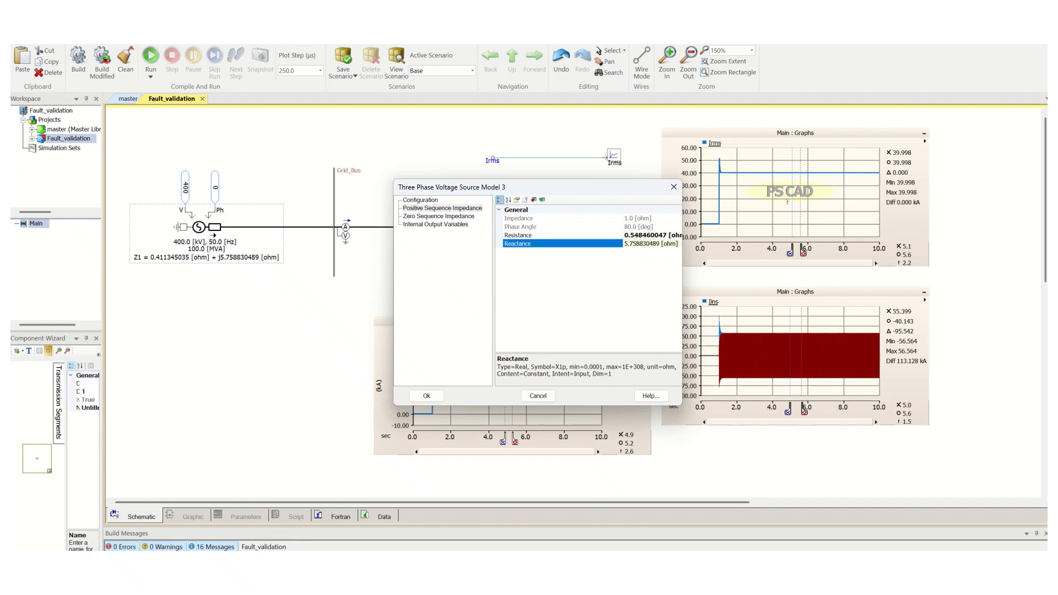
key("alt+Tab")
left_click(147, 393)
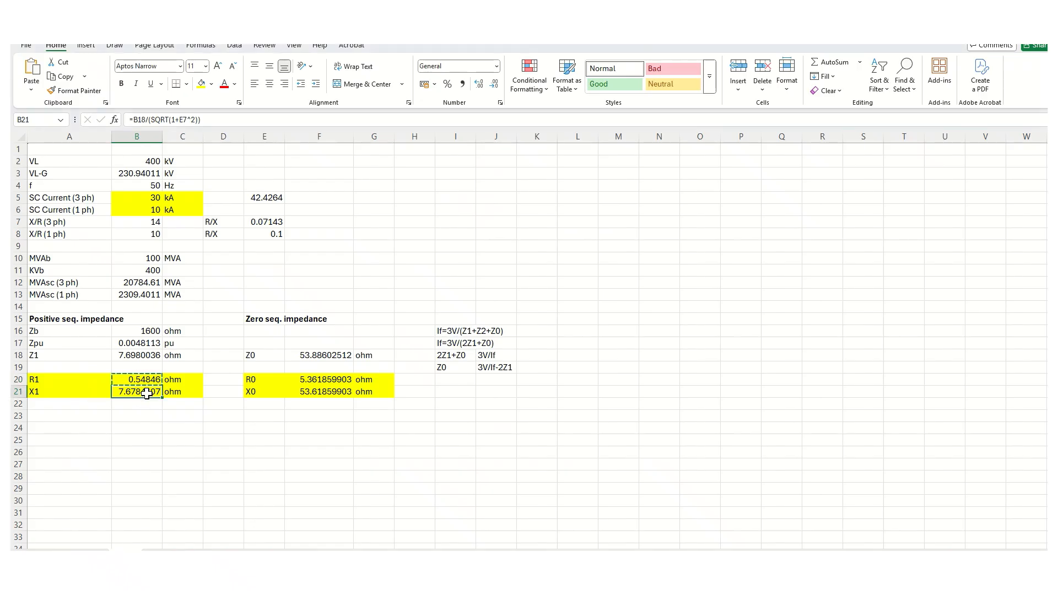
key("ctrl+c")
key("alt+Tab")
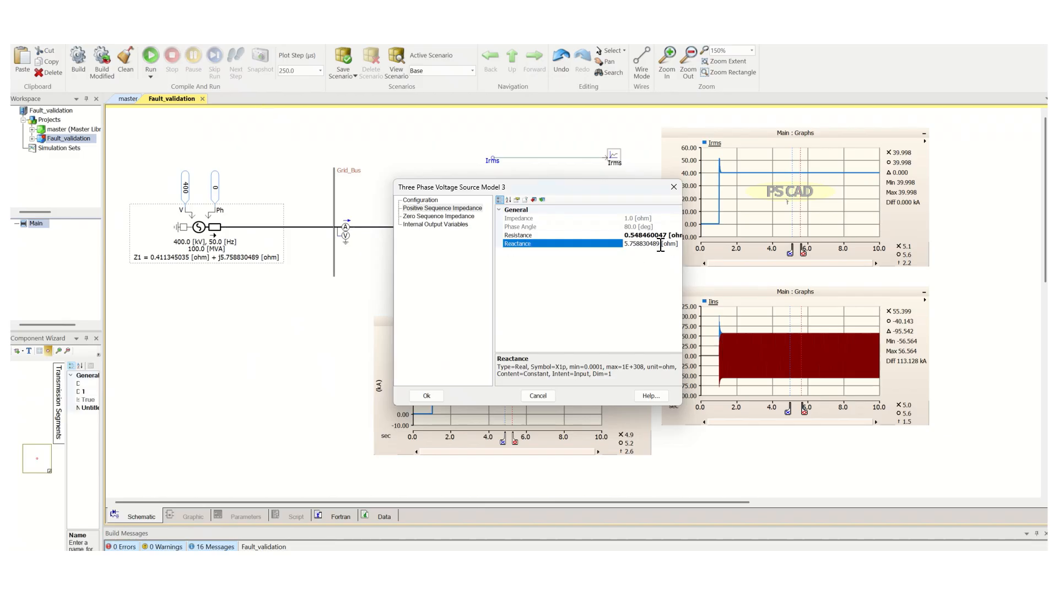
double_click(650, 244)
key("ctrl+v")
Copy R0 from the Excel sheet into the PSCAD source's zero sequence resistance, setting it to 5.361859903 ohm.
left_click(452, 217)
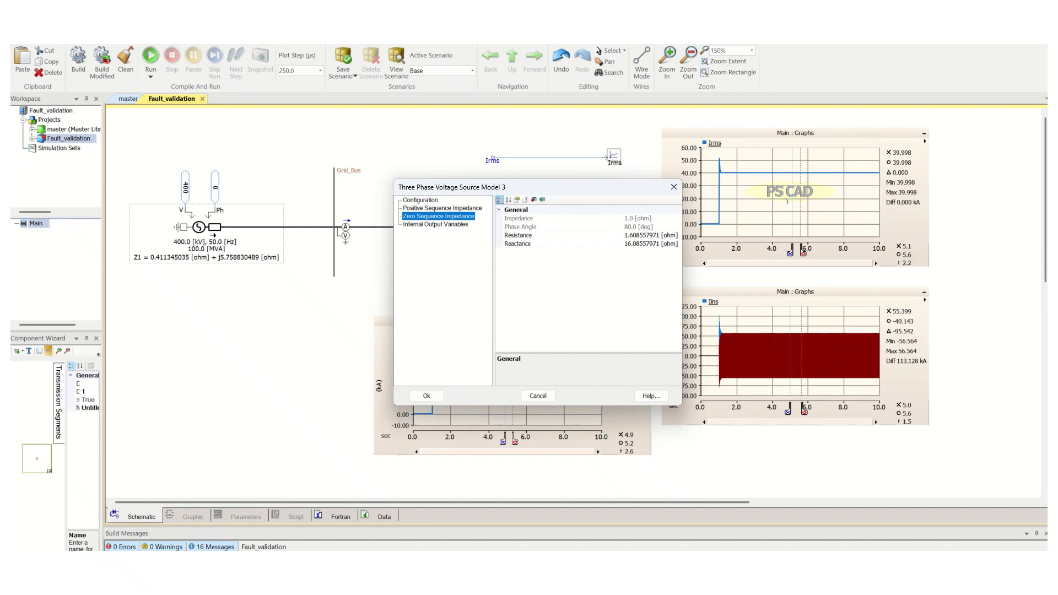
key("alt+Tab")
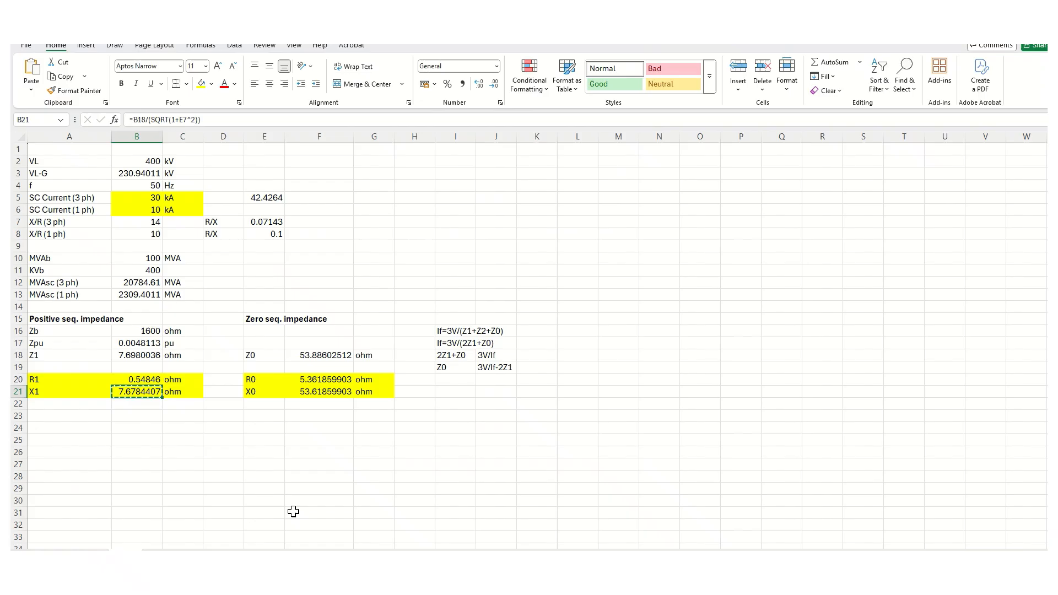
left_click(322, 379)
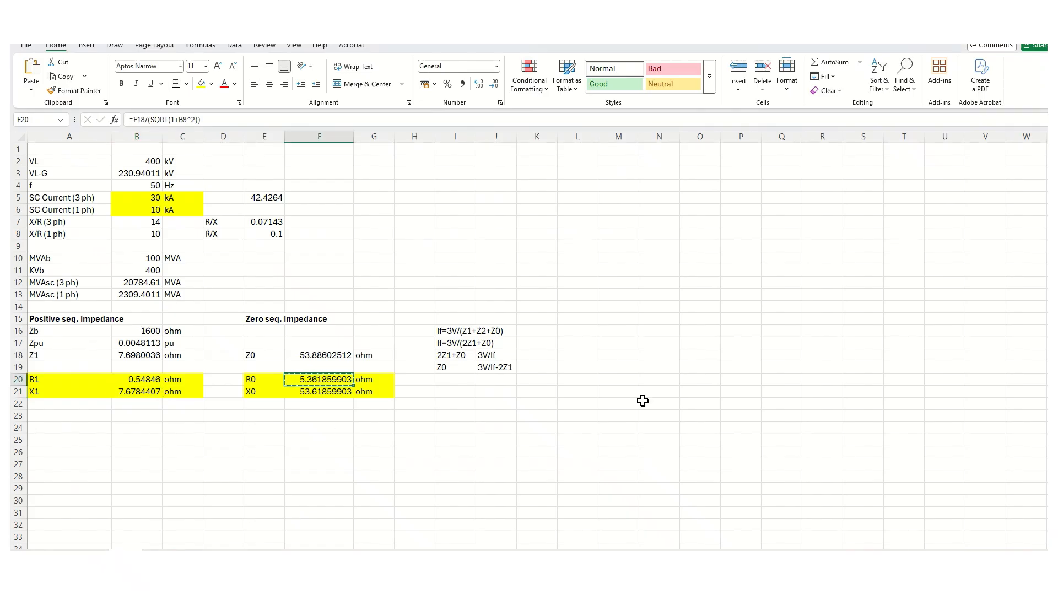
key("alt+Tab")
left_click(654, 234)
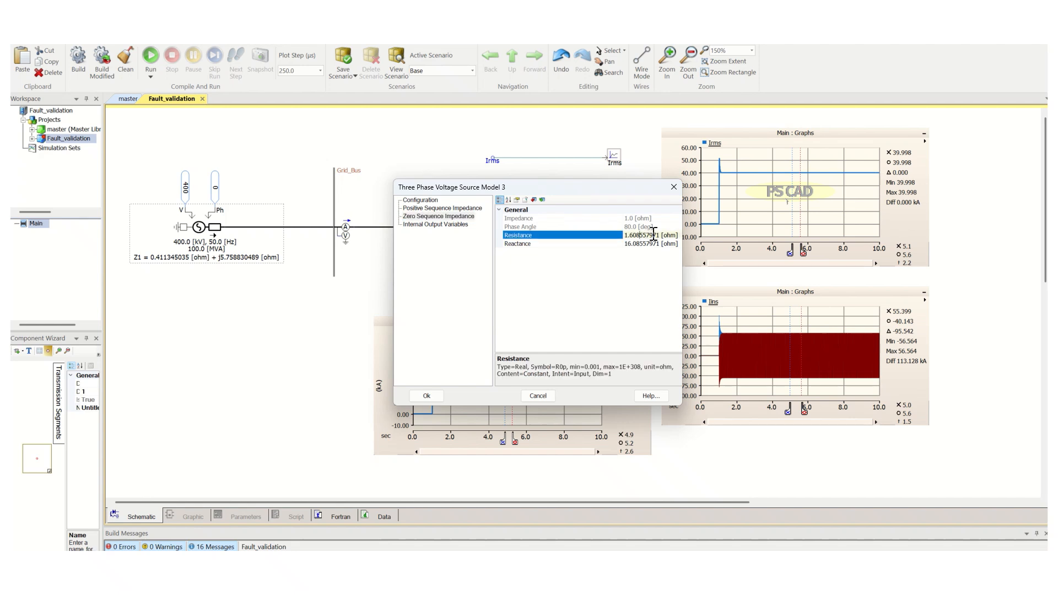
left_click(658, 235)
key("ctrl+v")
Copy X0 from the Excel sheet into the PSCAD source's zero sequence reactance as 53.61859903 ohm and accept the source settings.
left_click(638, 244)
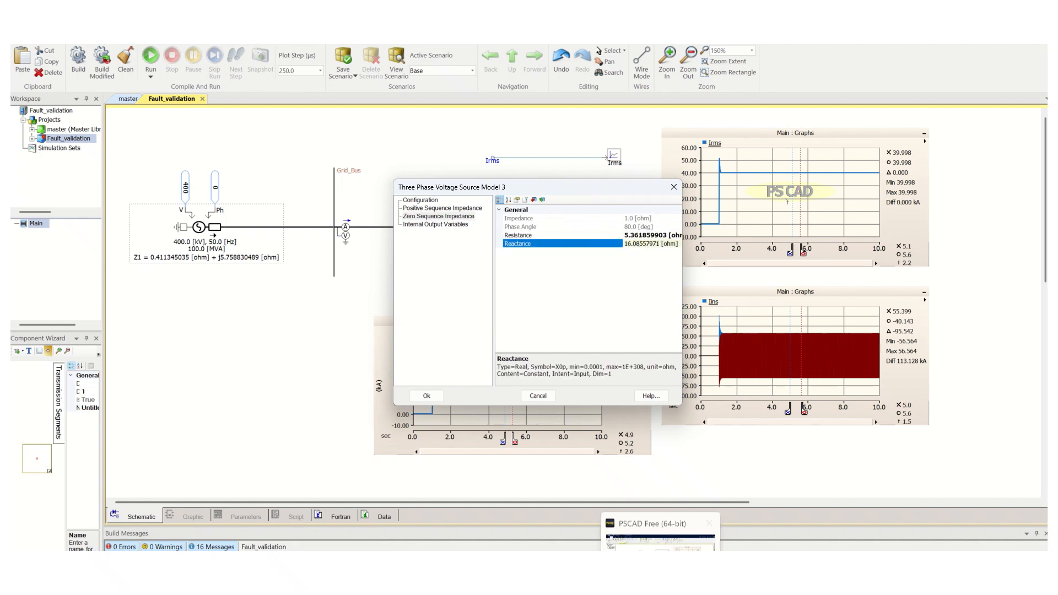
left_click(683, 564)
left_click(333, 394)
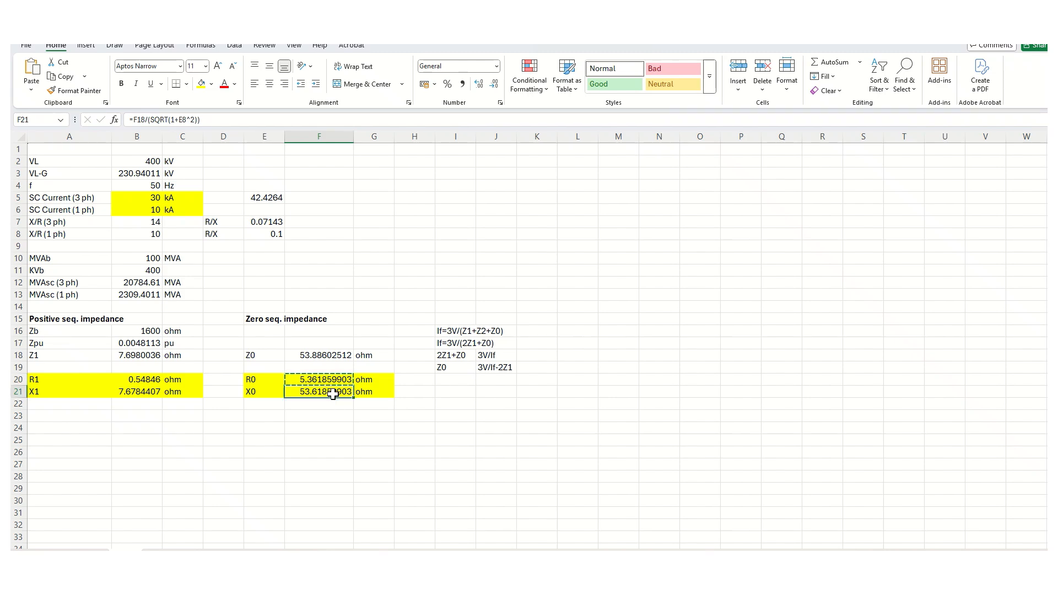
key("ctrl+c")
key("alt+Tab")
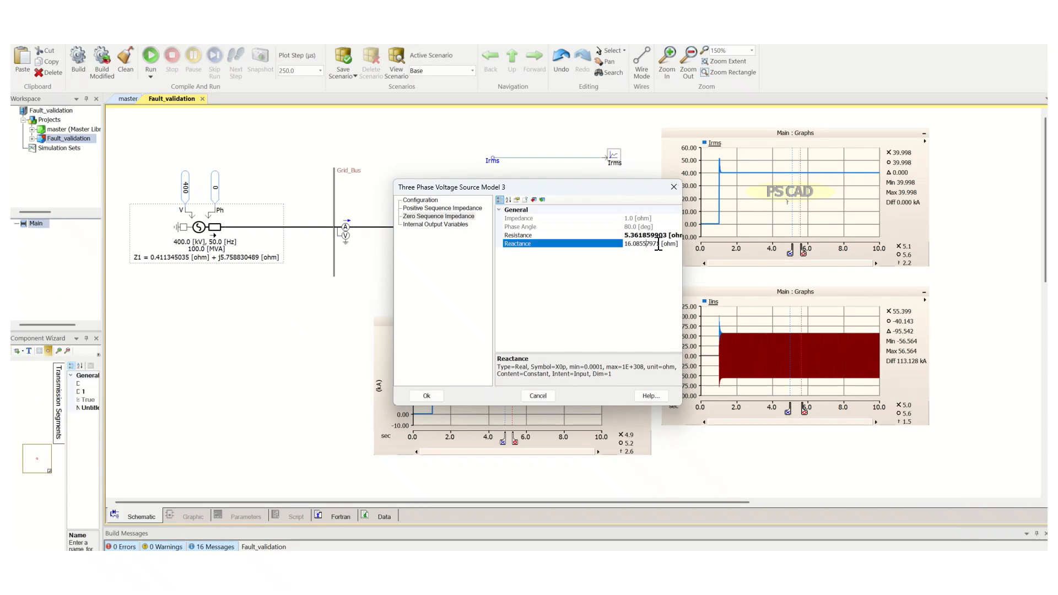
left_click_drag(659, 245, 617, 249)
key("ctrl+v")
left_click(429, 394)
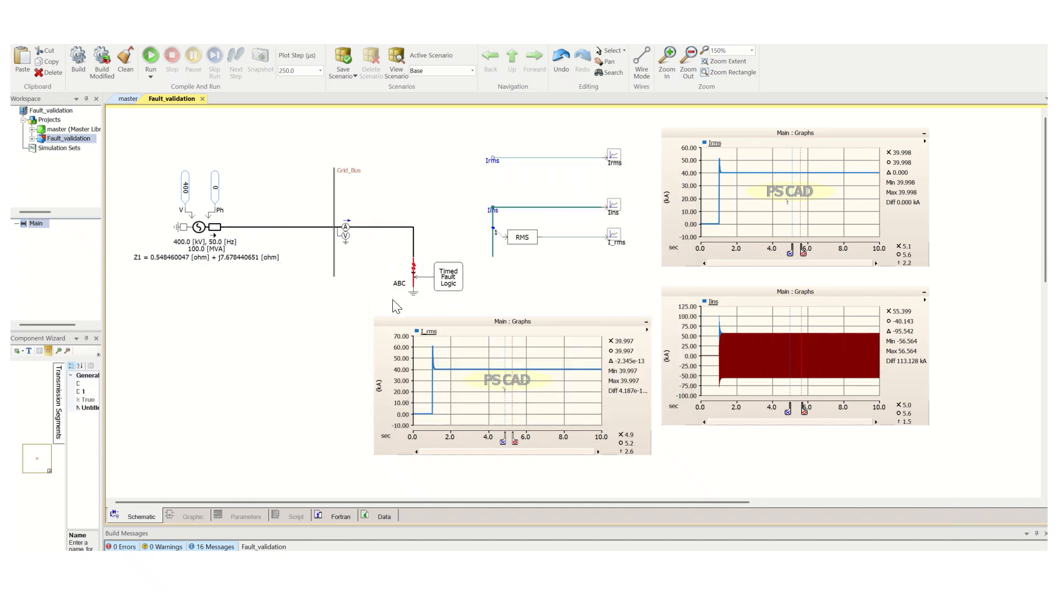
Run the three-phase fault simulation and check the fault currents against the Excel sheet's SC Current (3 ph) and its peak value.
left_click(146, 57)
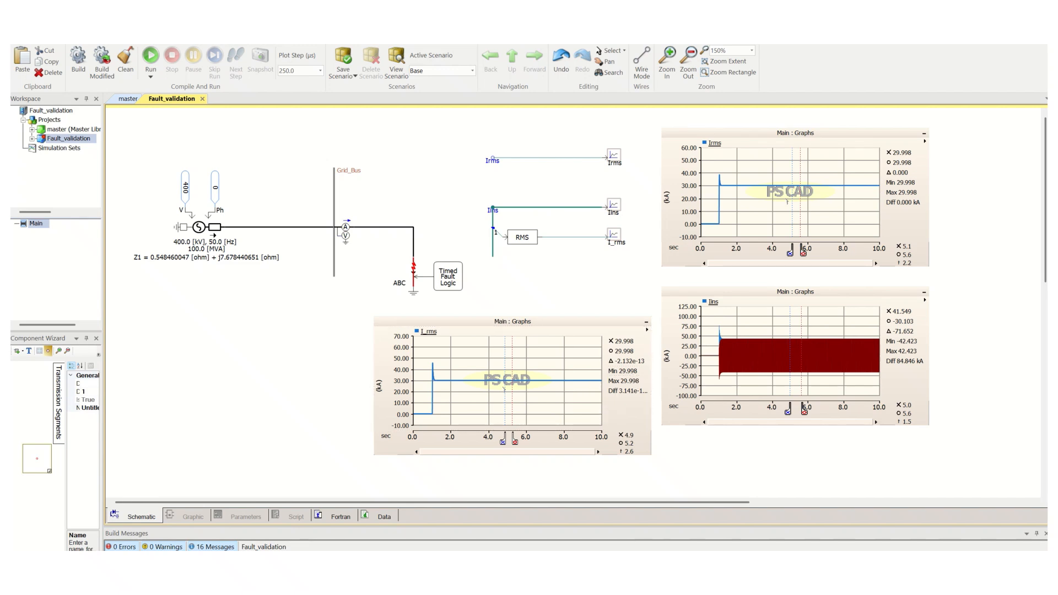
left_click(609, 565)
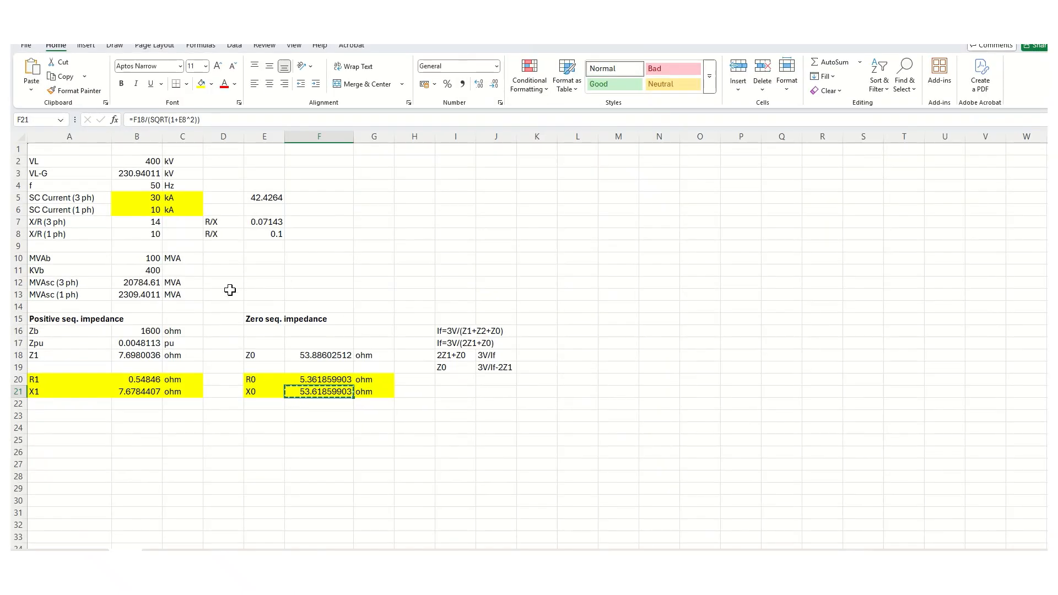
left_click_drag(154, 200, 171, 199)
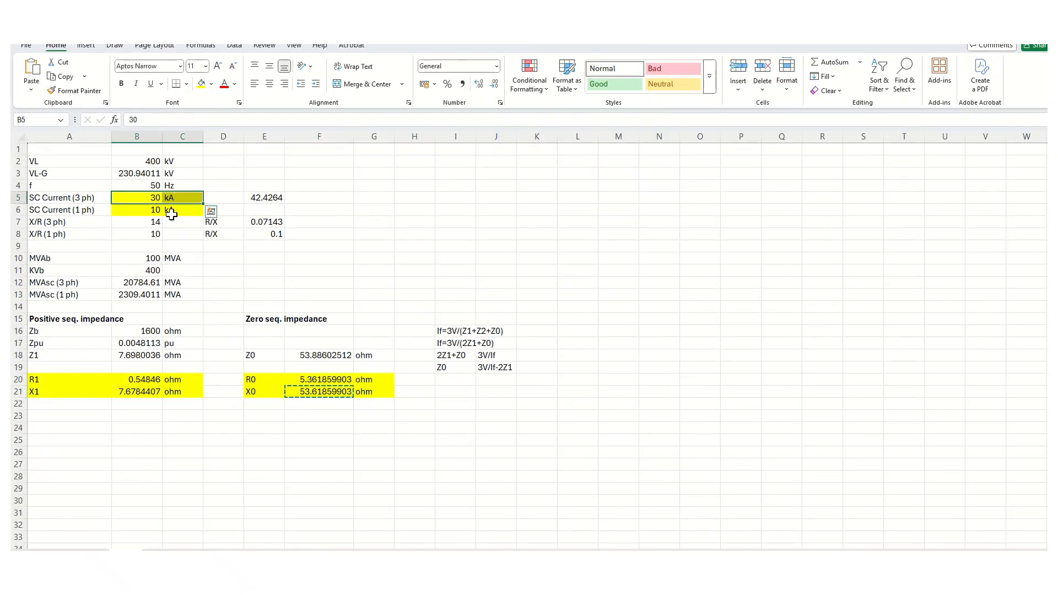
left_click(268, 198)
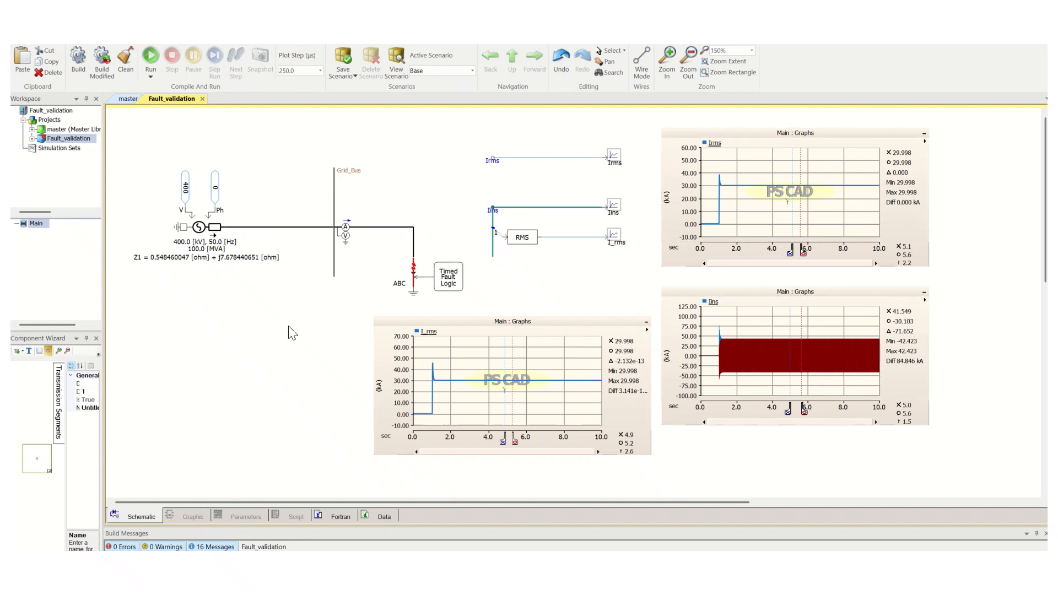
Switch to PSCAD and set the fault component's Fault Type to phases B and C in fault No and fault to neutral Yes.
double_click(413, 271)
left_click(444, 217)
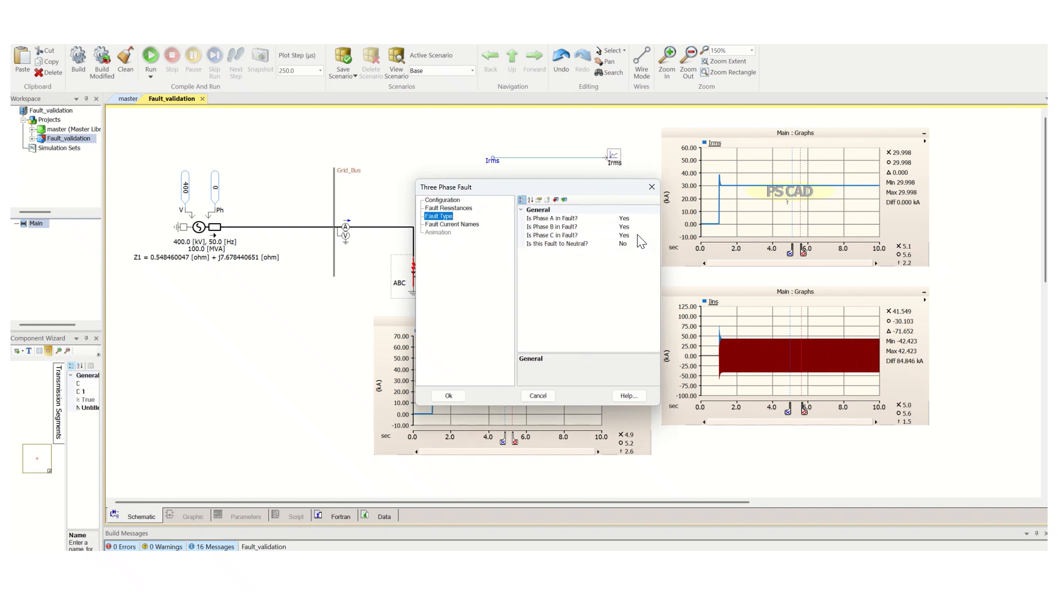
left_click(659, 227)
left_click(656, 227)
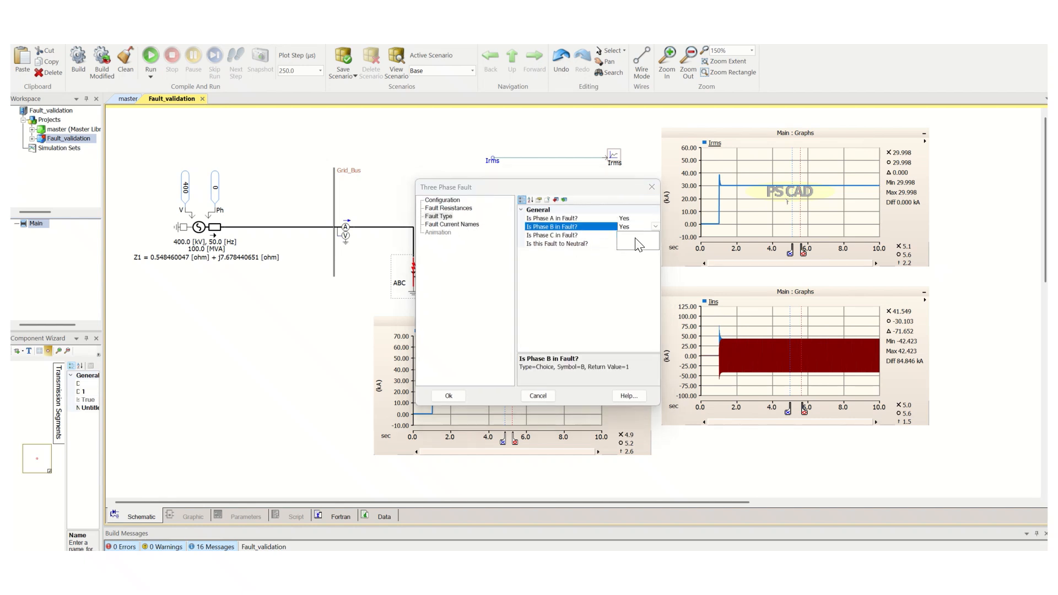
left_click(645, 235)
left_click(655, 235)
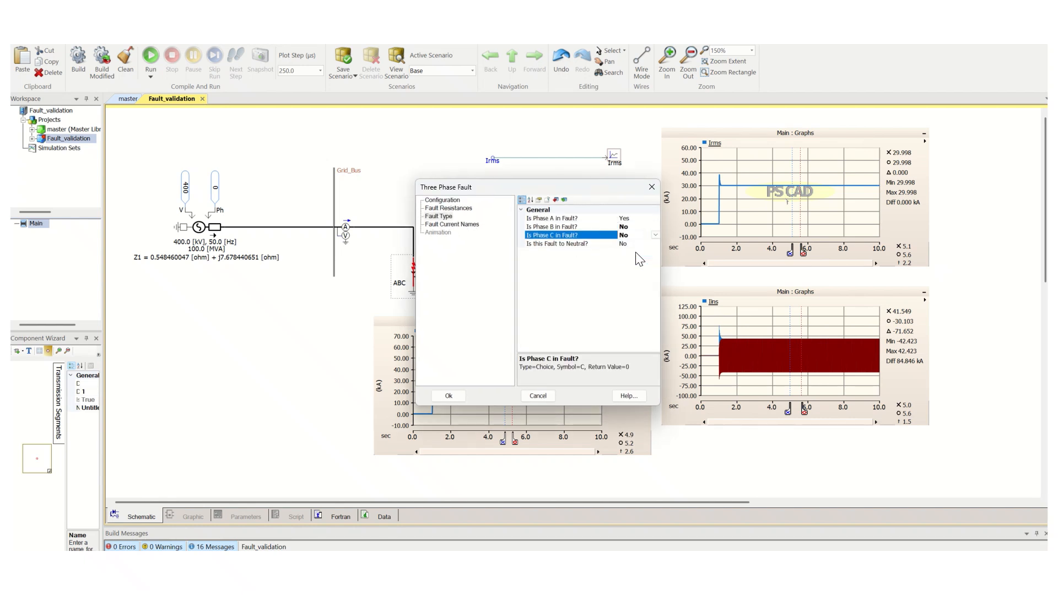
left_click(641, 244)
left_click(655, 243)
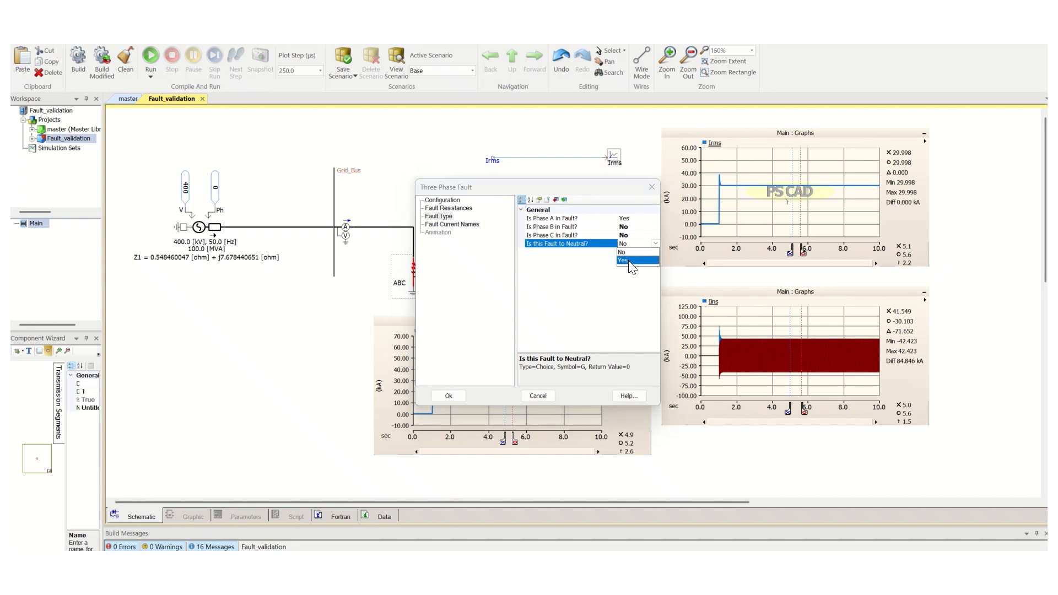
left_click(631, 261)
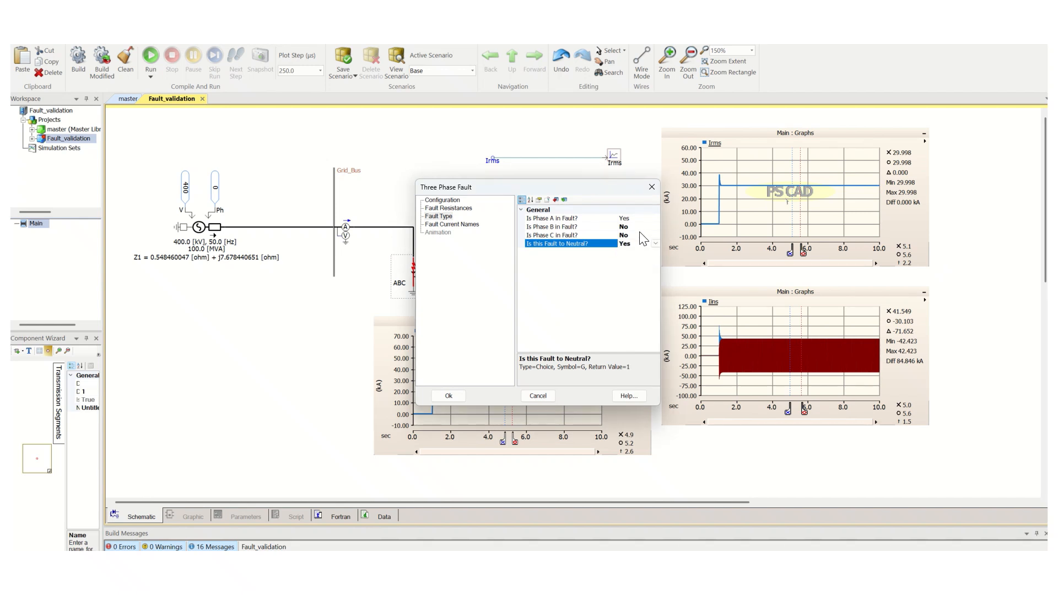
left_click(449, 396)
Run the single-phase-to-ground fault simulation and fit the vertical axes of the I_rms, Irms and Iins graphs to their new curves.
left_click(151, 61)
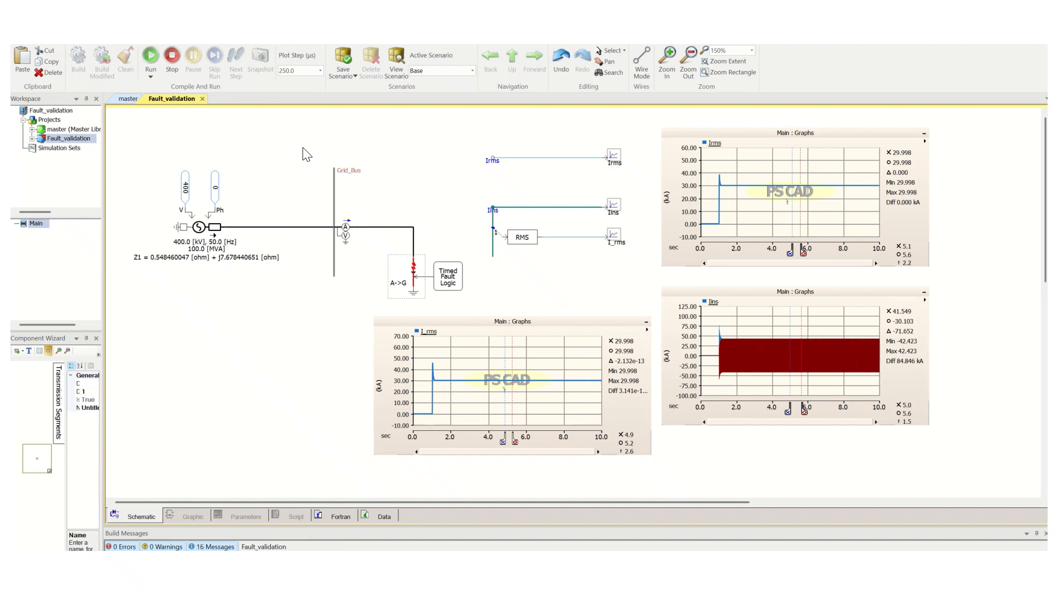
left_click(470, 361)
key("y")
left_click(760, 194)
key("y")
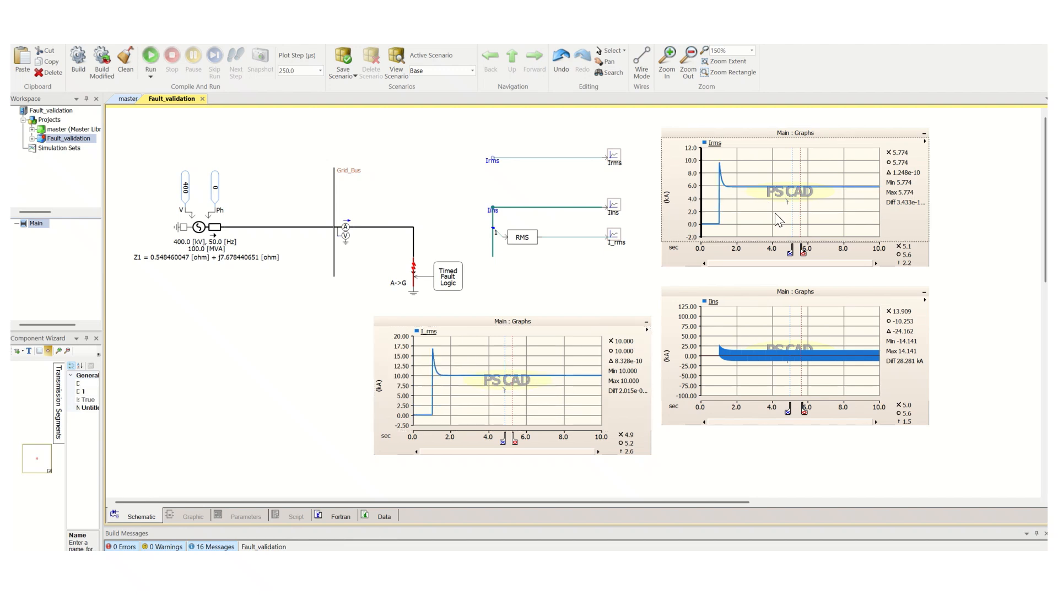
left_click(757, 339)
key("y")
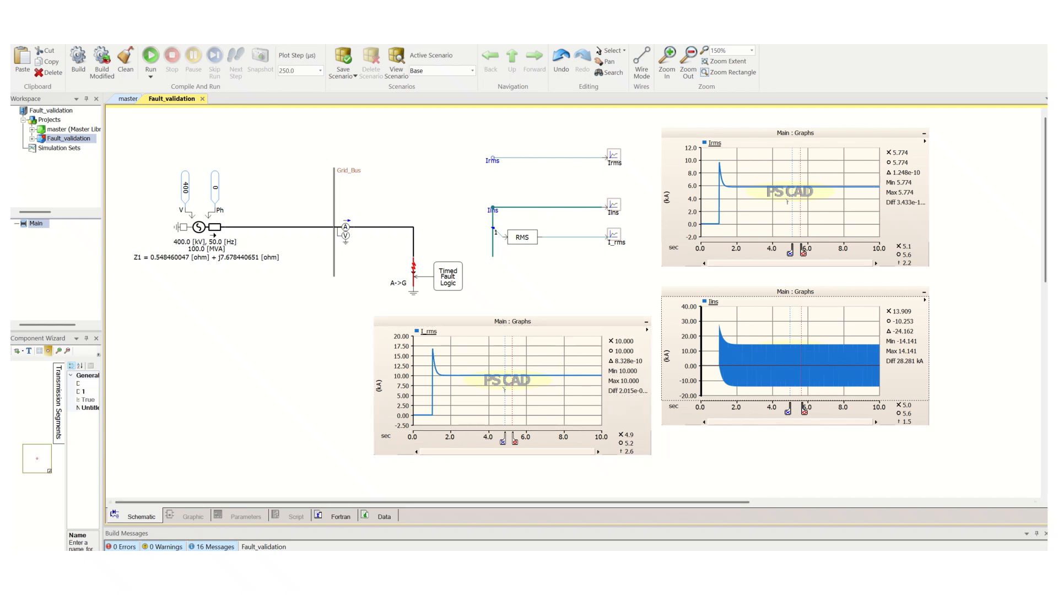
Switch to the Excel sheet and copy the peak current formula from E5 into E6 for the SC Current (1 ph) row.
left_click(683, 573)
left_click(155, 213)
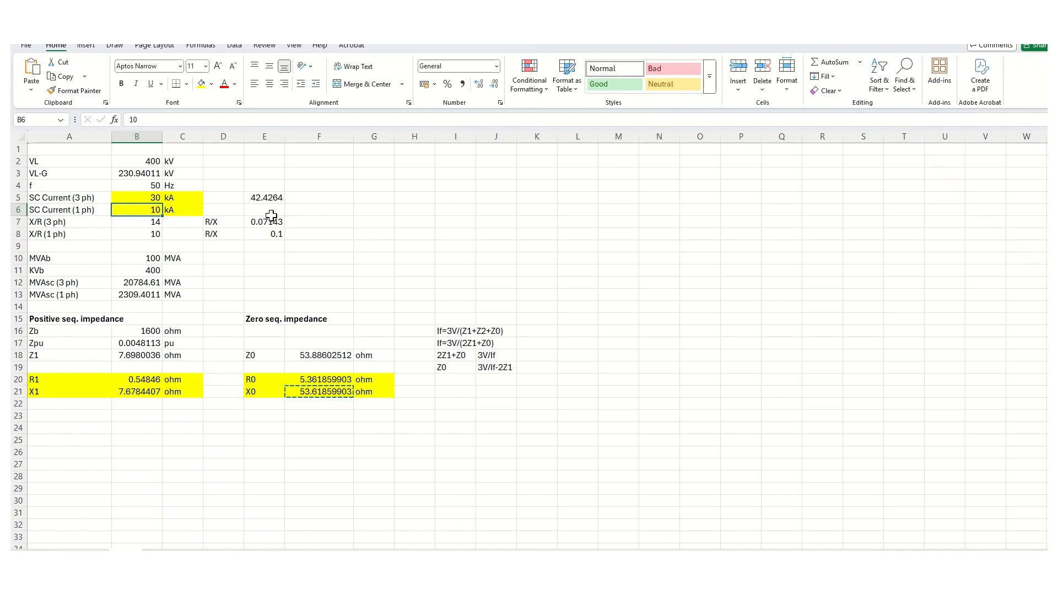
left_click(268, 198)
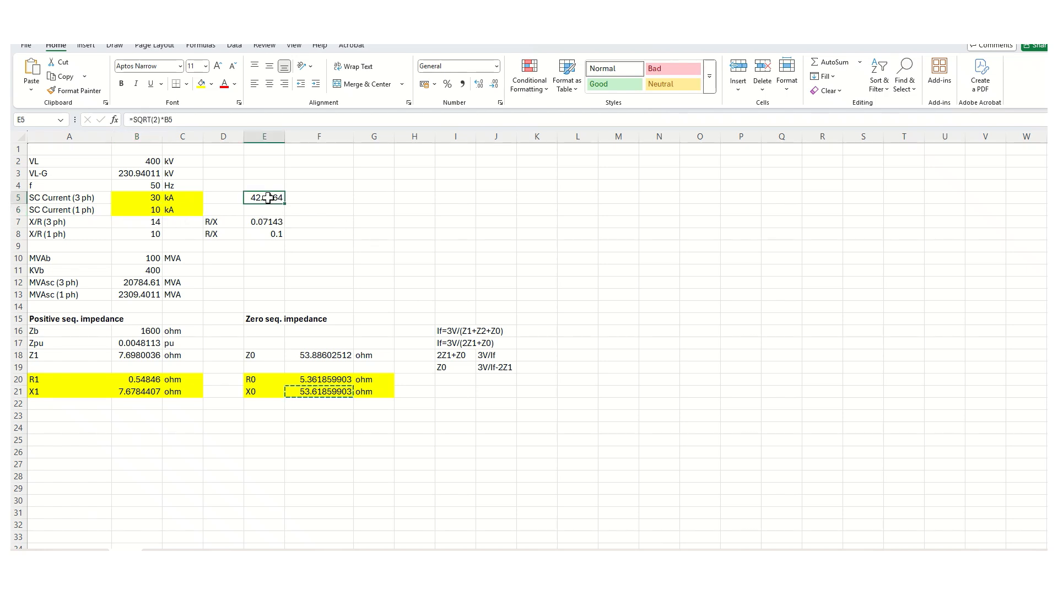
key("ctrl+c")
key("Down")
key("ctrl+v")
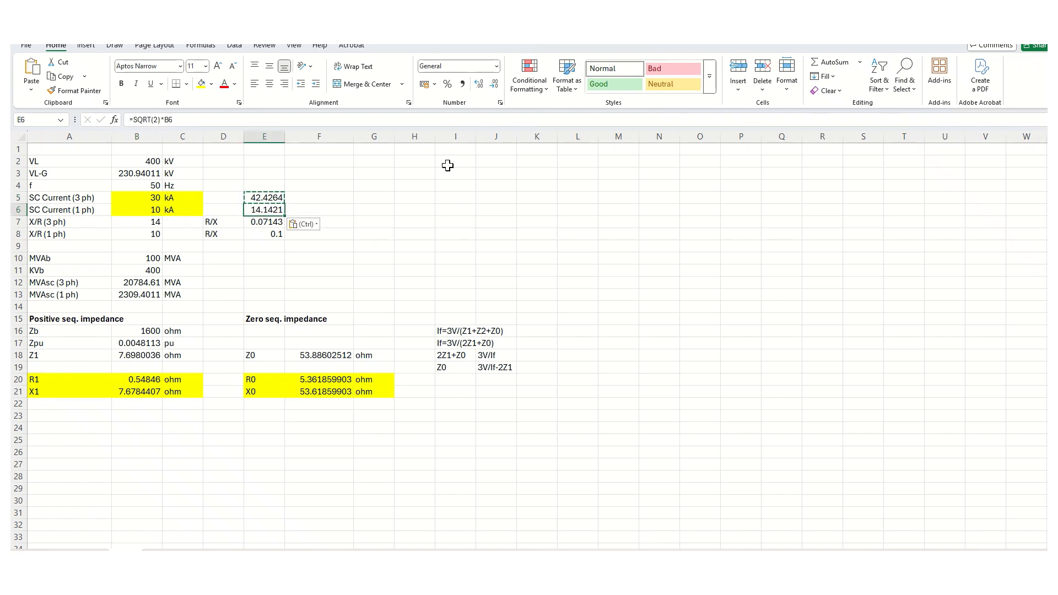
Compare the PSCAD Iins peak current with the Excel sheet's SC Current (1 ph) row and its calculated peak.
left_click(557, 570)
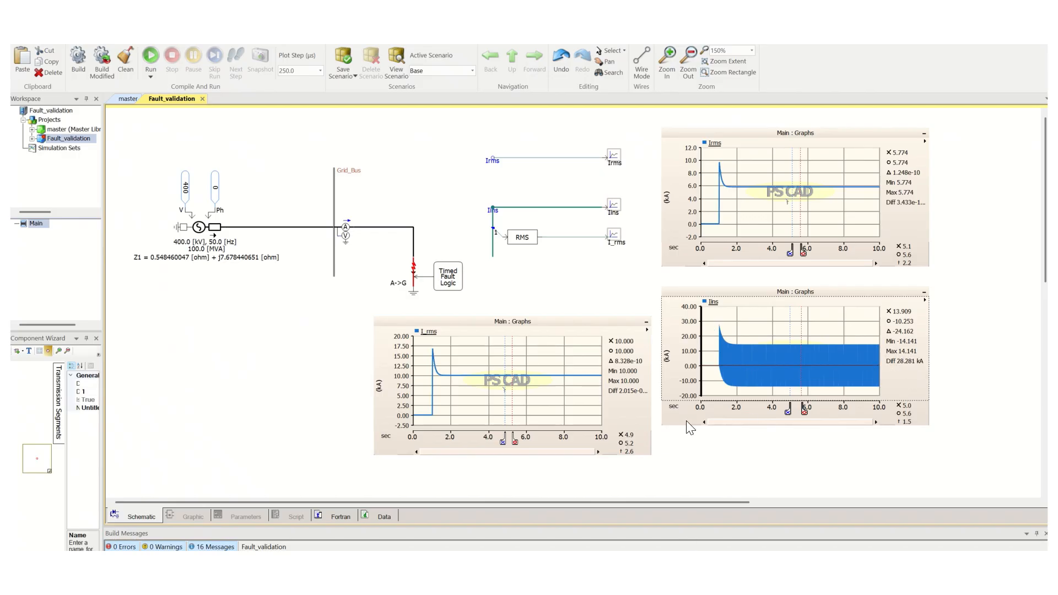
key("alt+Tab")
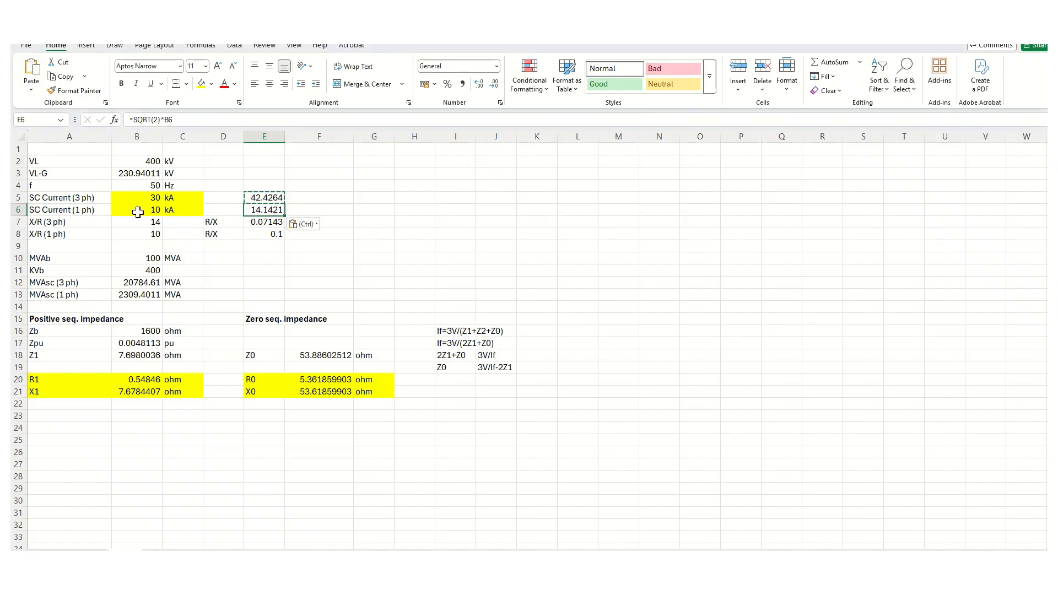
left_click_drag(259, 210, 148, 210)
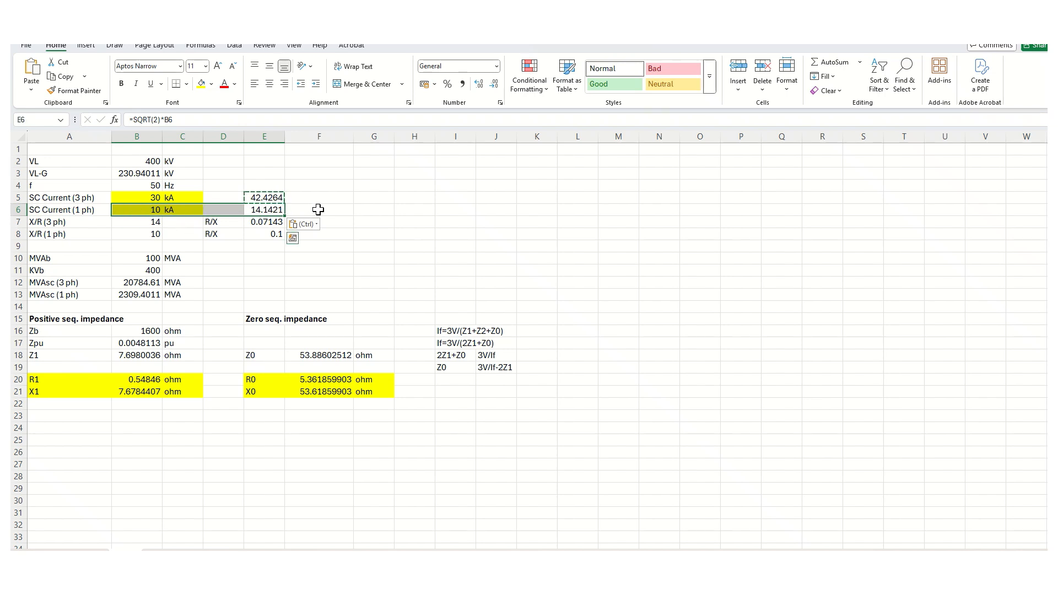
Check the SC Current (1 ph) peak formula in cell E6 and switch back to the PSCAD fault graphs.
left_click(273, 212)
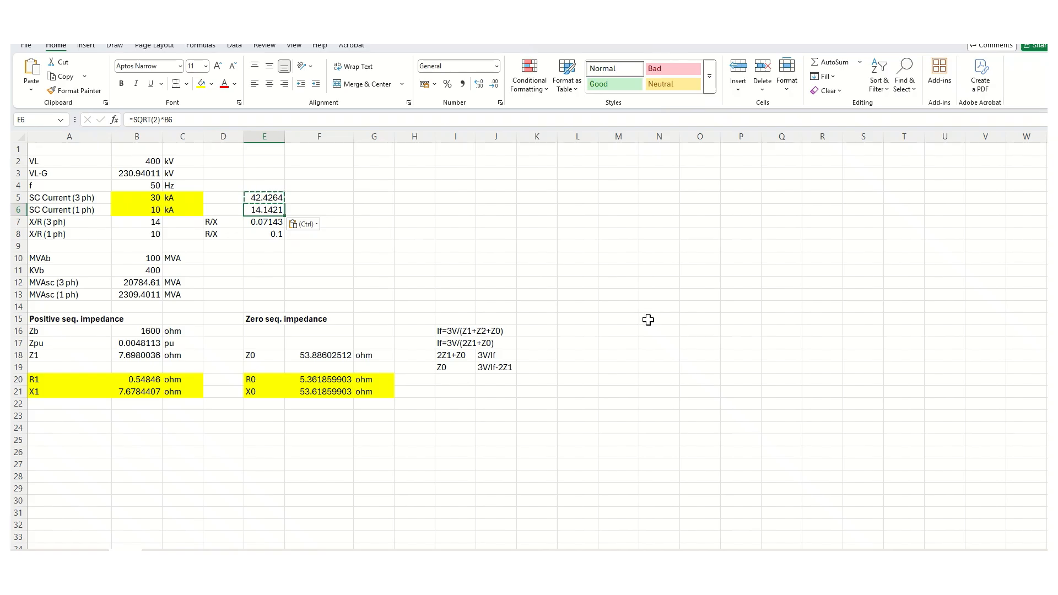
left_click(658, 571)
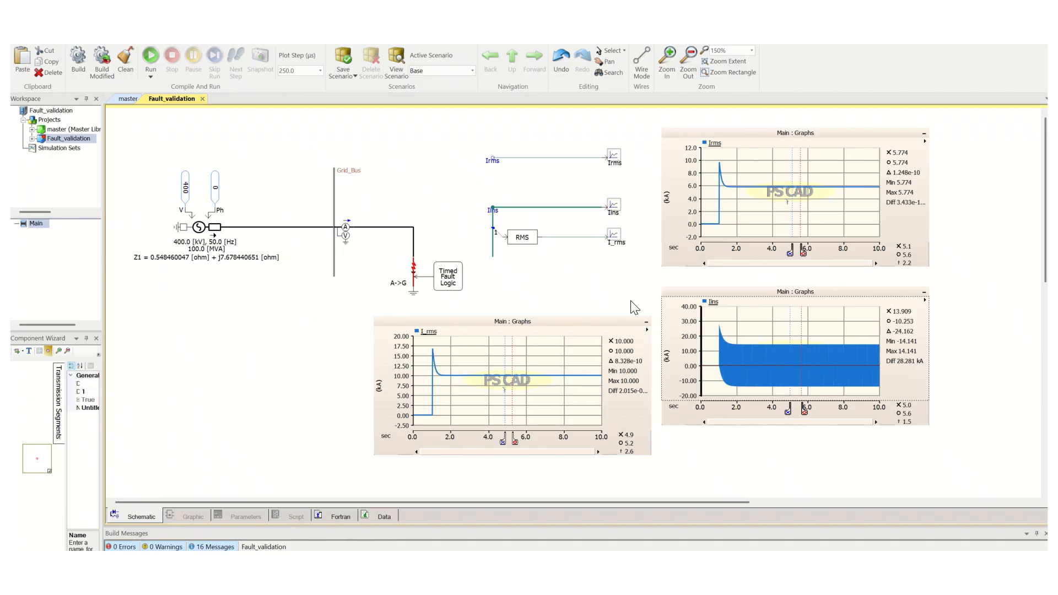
left_click(563, 281)
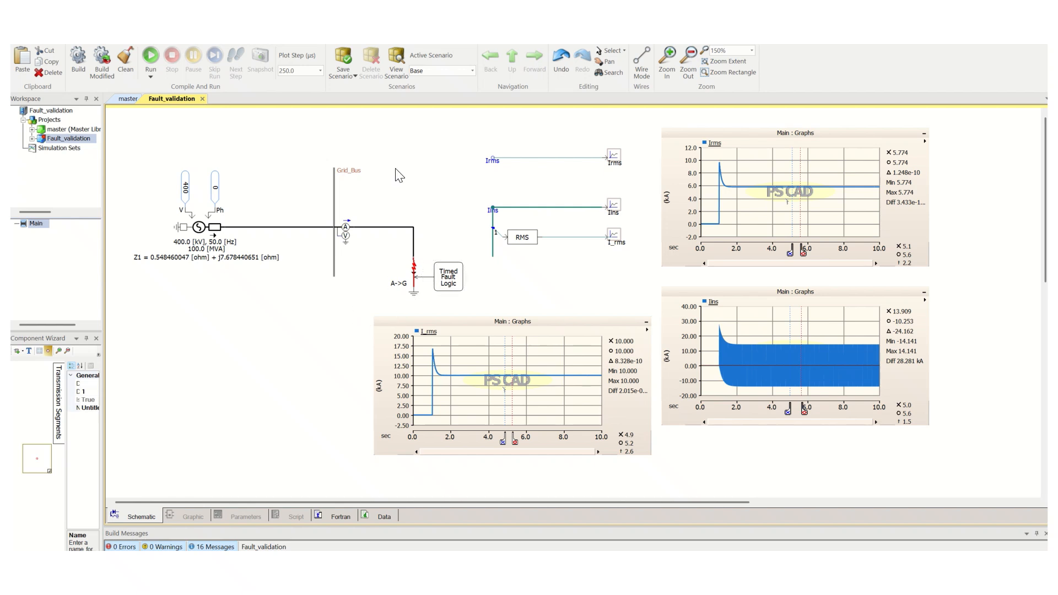
Try a phase A to phase B fault in the fault component's Fault Type, with fault to neutral No and phase B Yes.
double_click(414, 270)
left_click(457, 217)
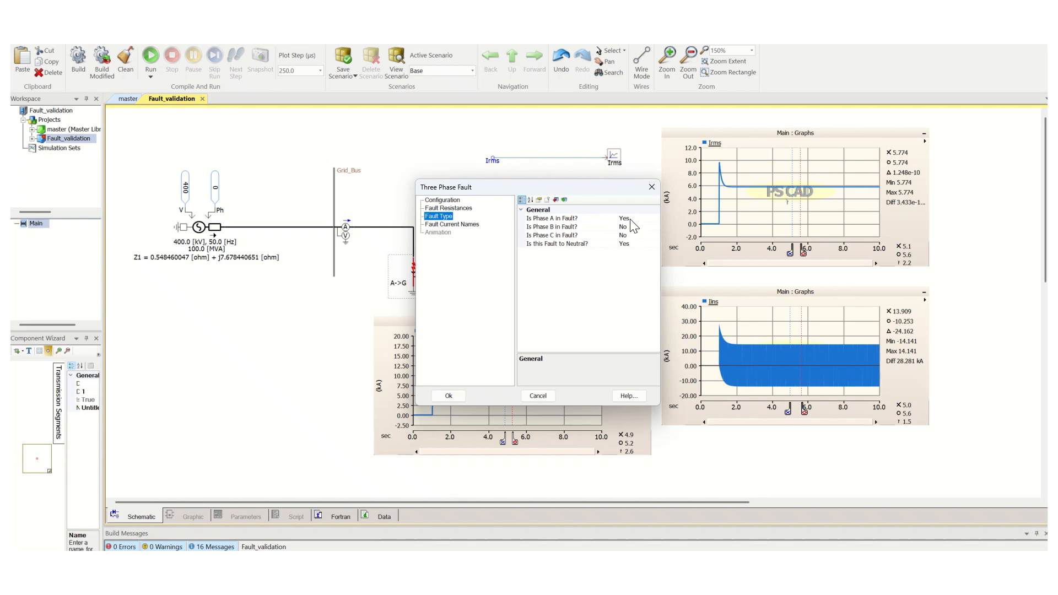
left_click(634, 243)
left_click(634, 244)
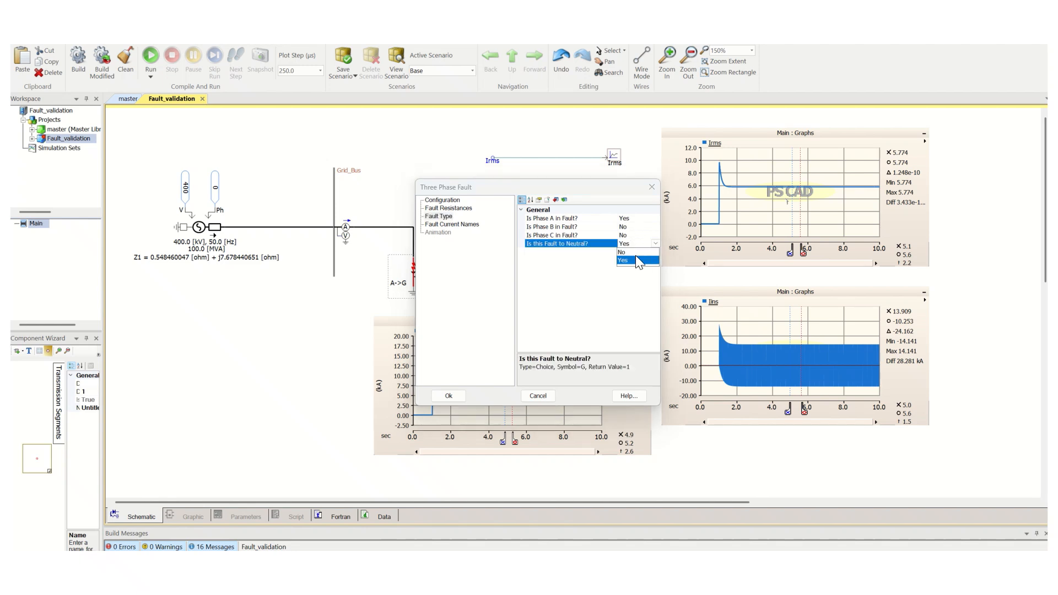
left_click(636, 256)
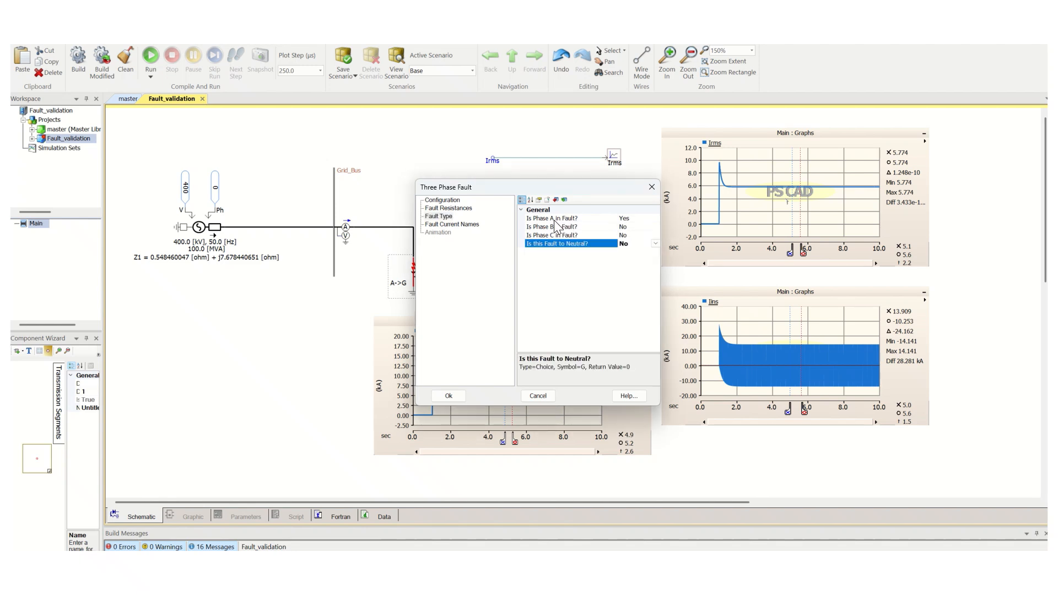
left_click(655, 227)
left_click(656, 227)
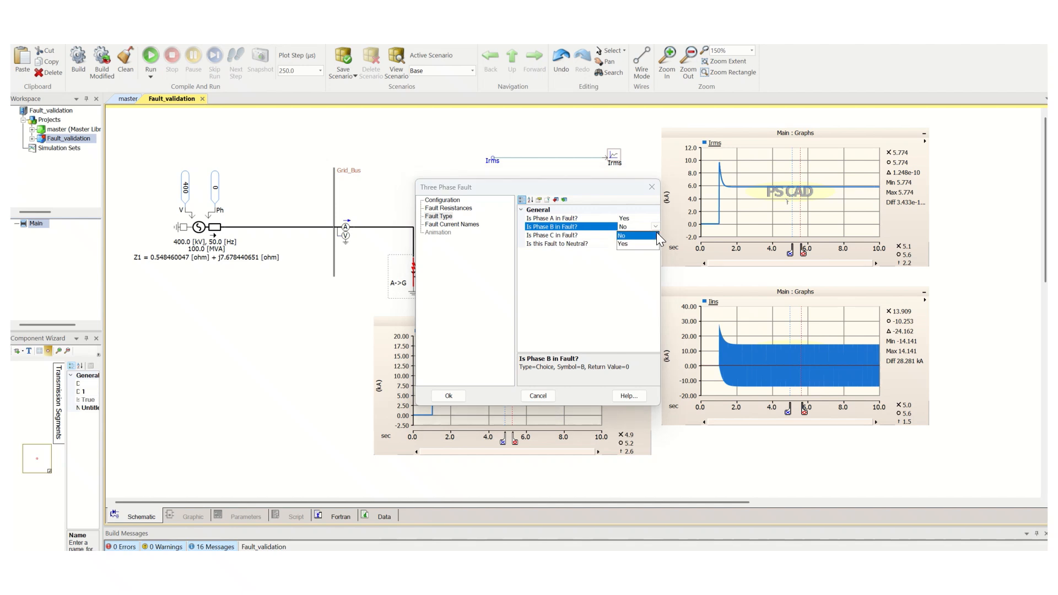
left_click(628, 245)
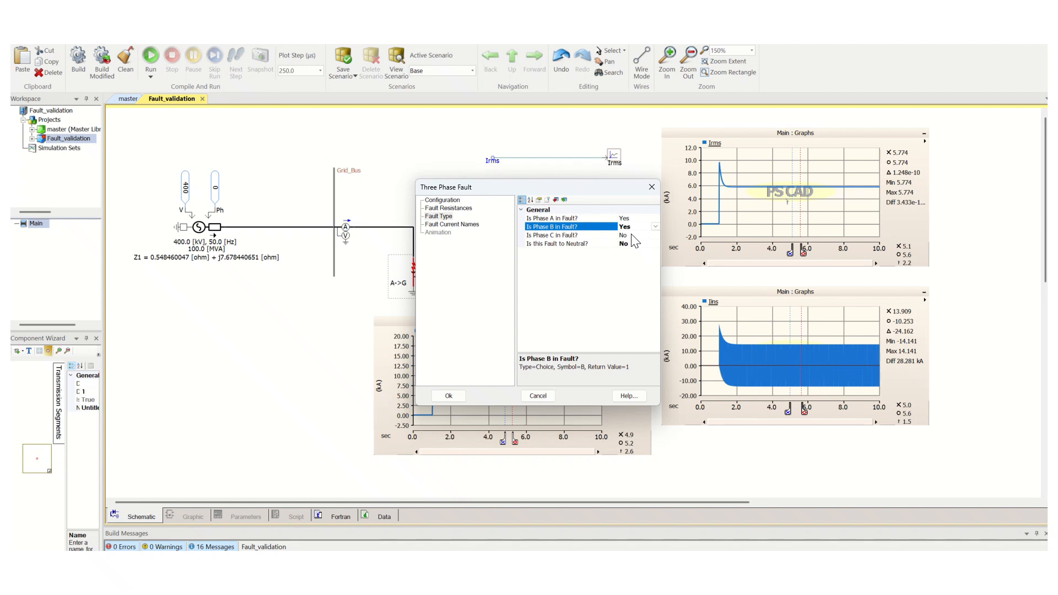
Try a three-phase-to-ground fault with phase C and fault to neutral set to Yes, and discard the fault component's changes.
left_click(633, 236)
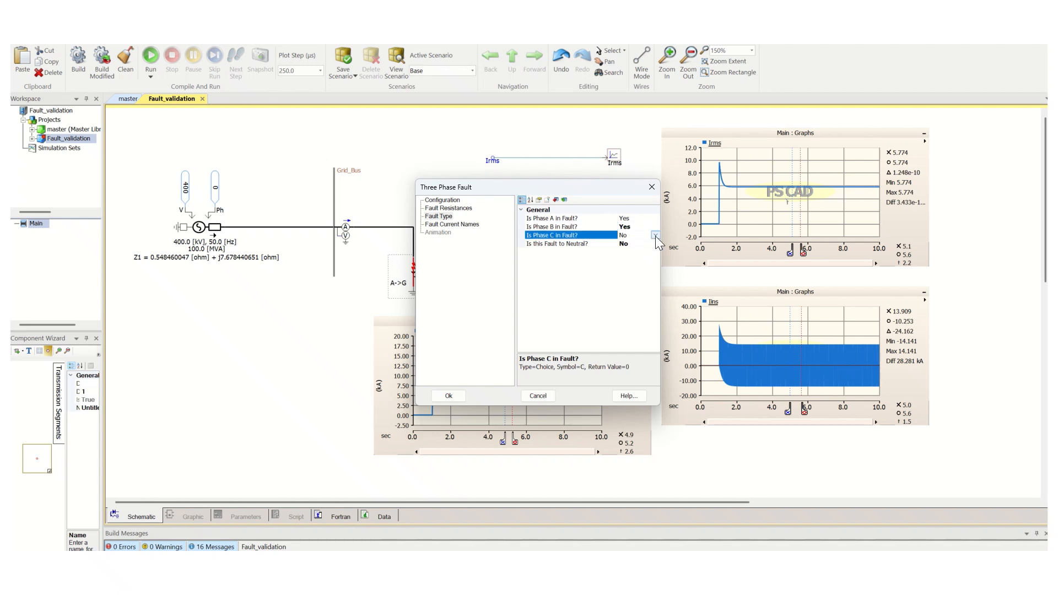
left_click(655, 236)
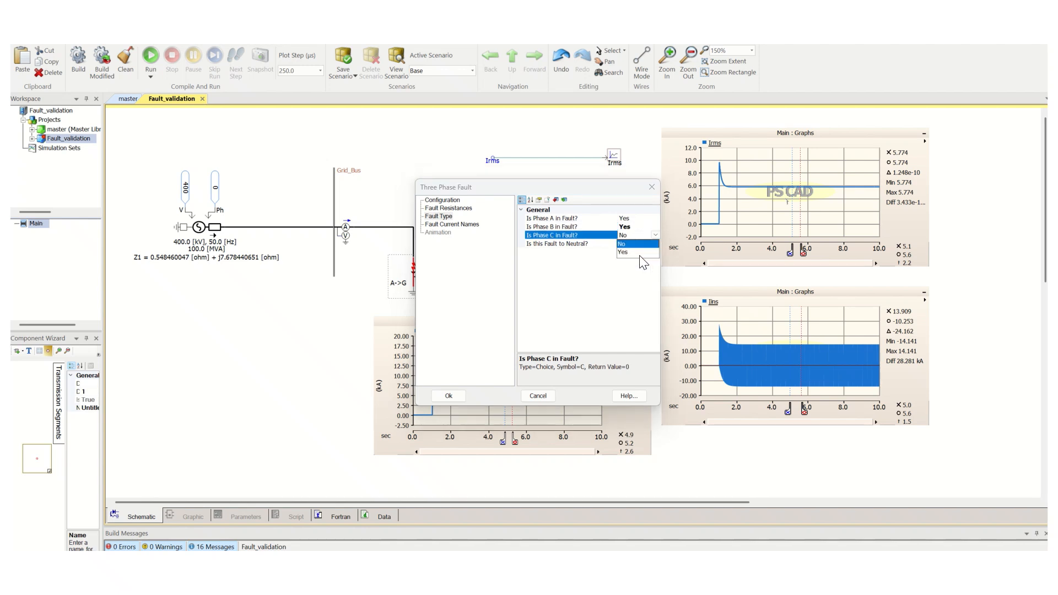
left_click(634, 254)
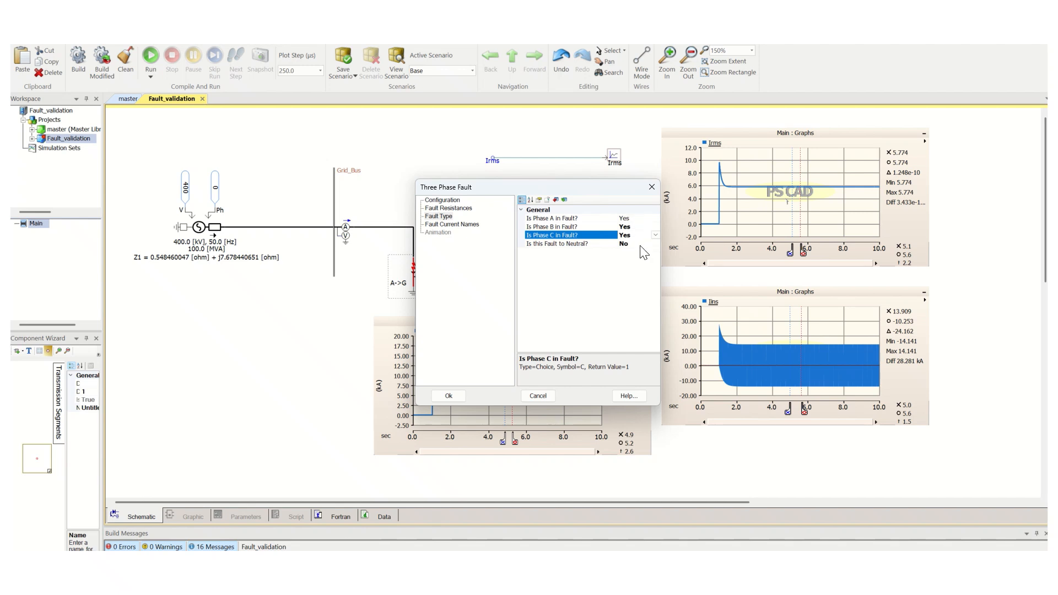
left_click(656, 244)
left_click(656, 243)
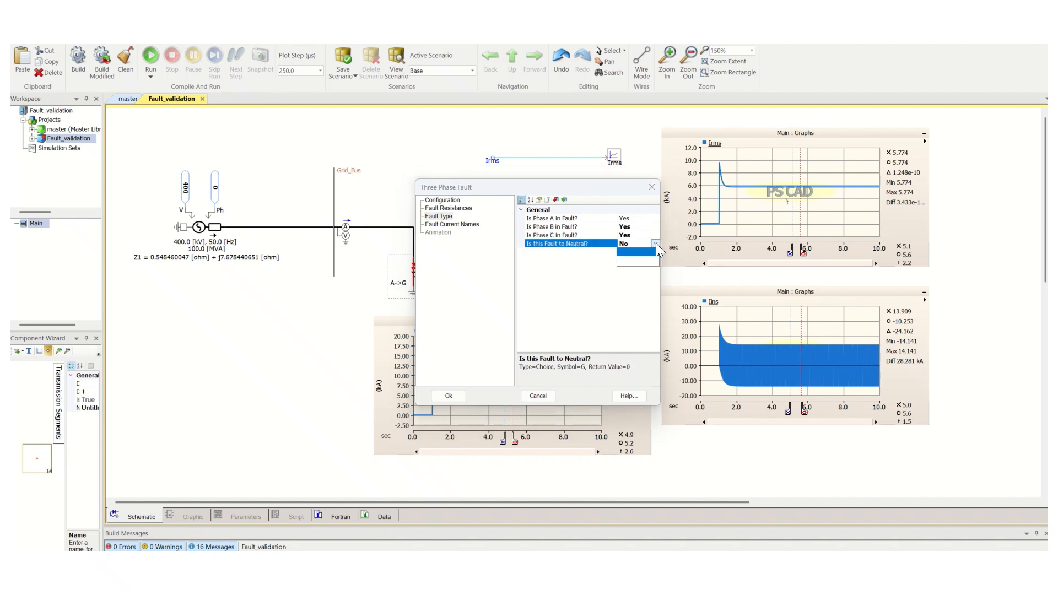
left_click(629, 261)
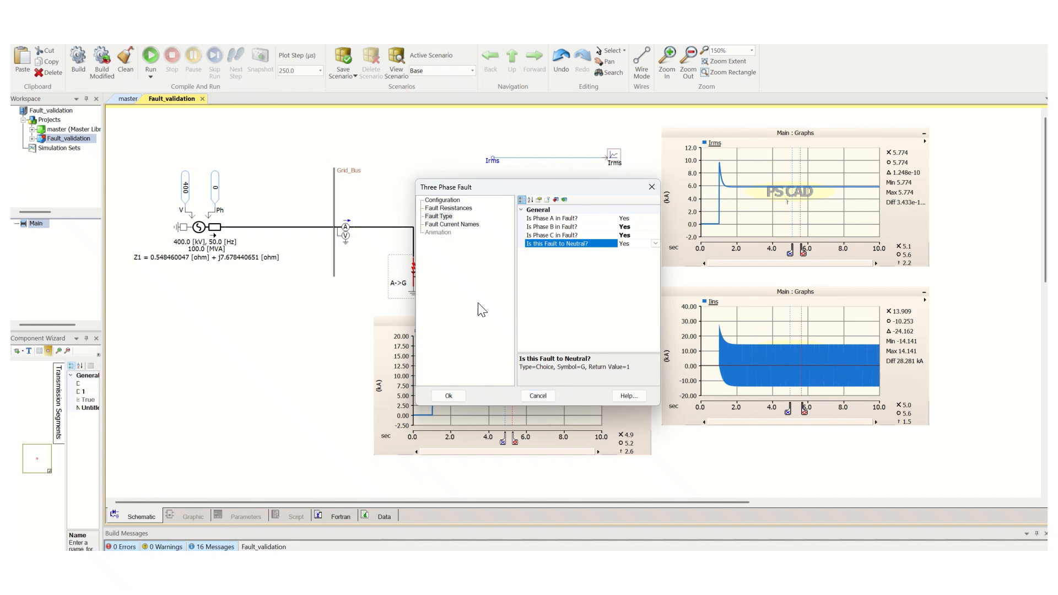
left_click(551, 398)
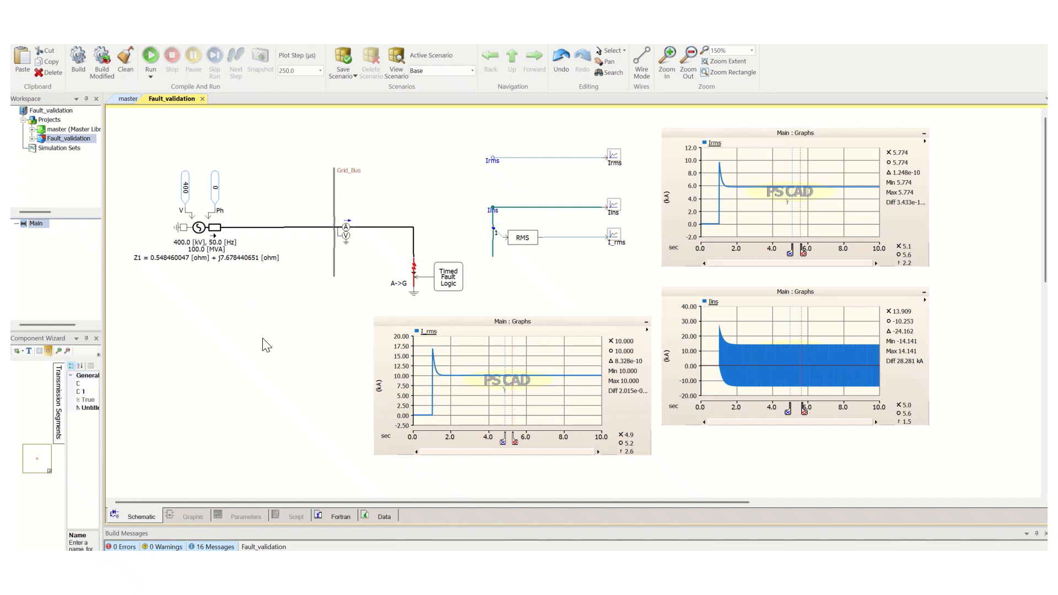
left_click_drag(121, 142, 297, 318)
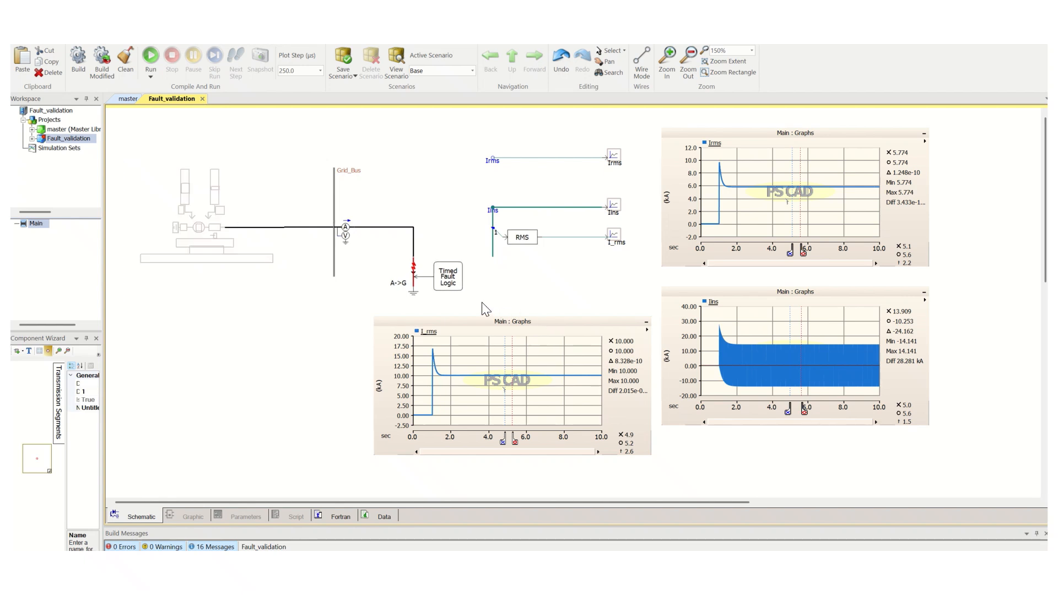
left_click_drag(478, 303, 366, 213)
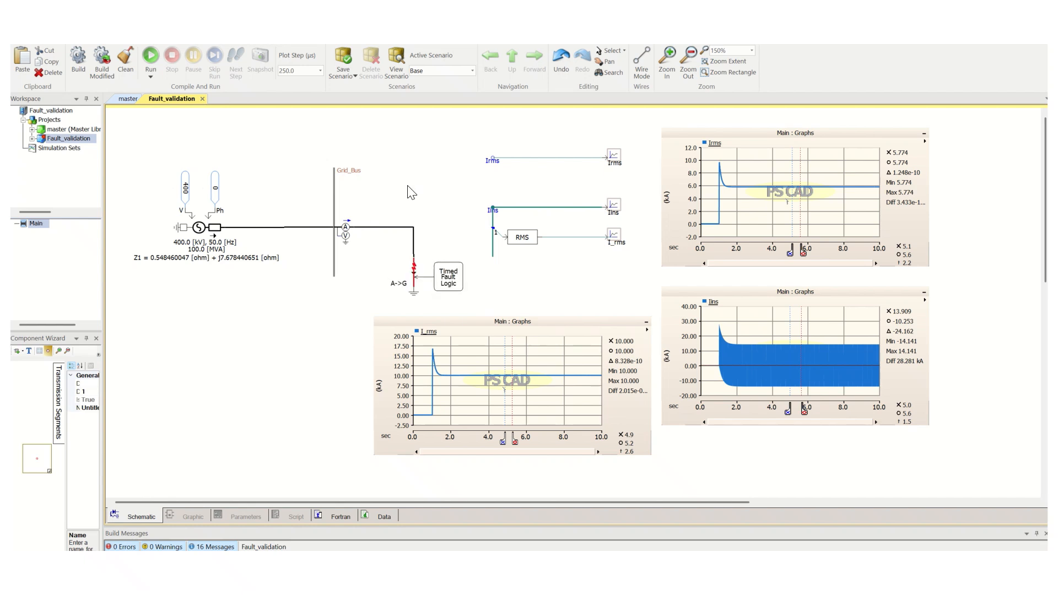
left_click(346, 234)
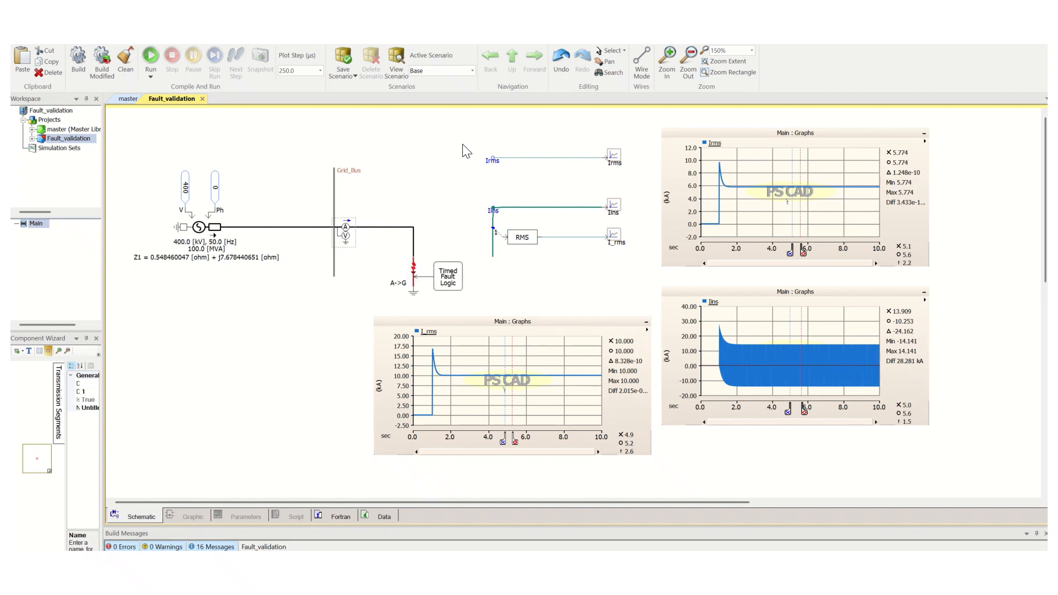
left_click_drag(466, 136, 652, 294)
left_click(612, 284)
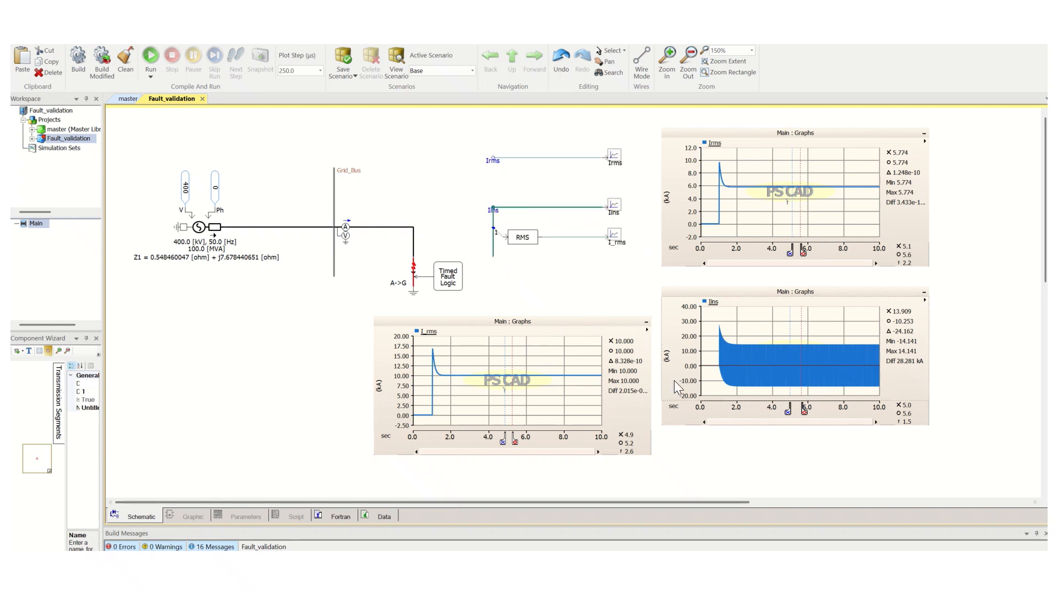